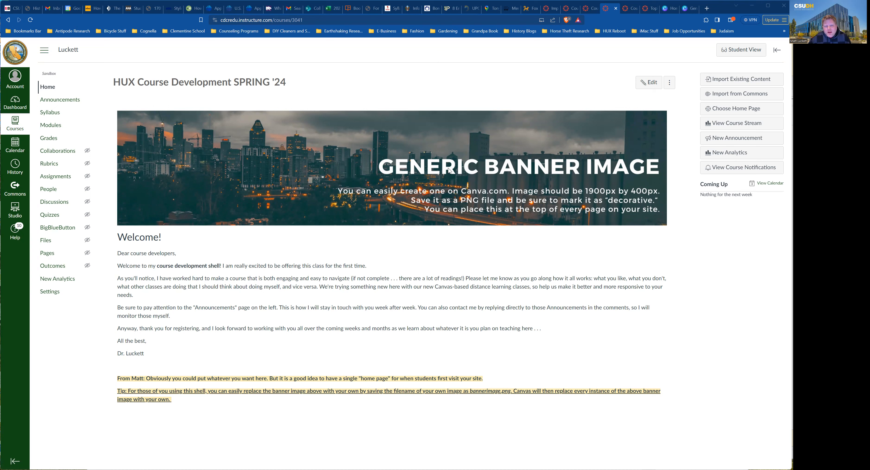
Look at the 2.1 Recent Prison Historiography page from Modules, then the course Pages list.
left_click(55, 129)
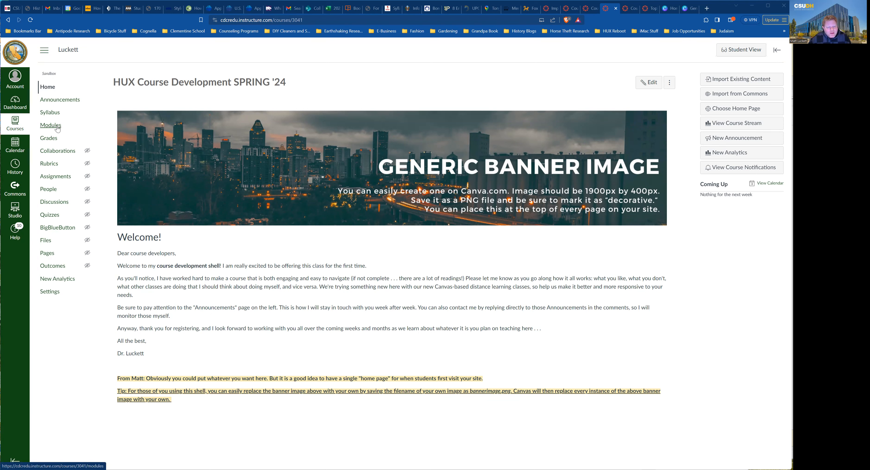
scroll(207, 206, "down", 3)
scroll(207, 209, "down", 2)
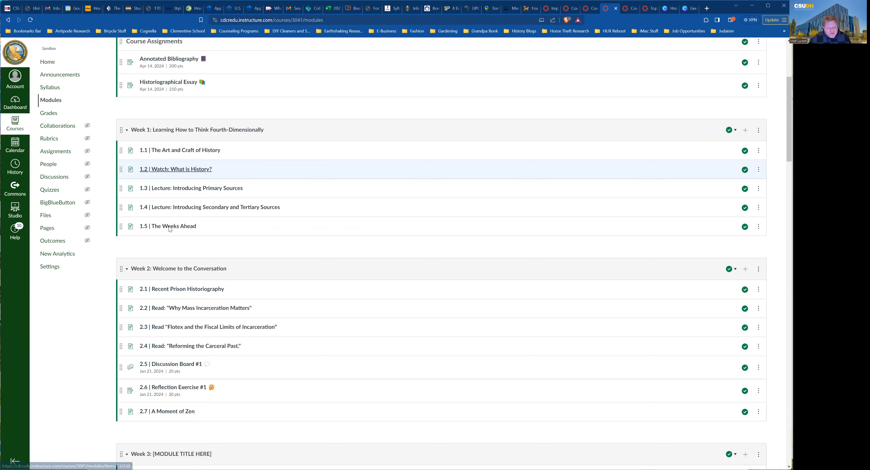
left_click(179, 287)
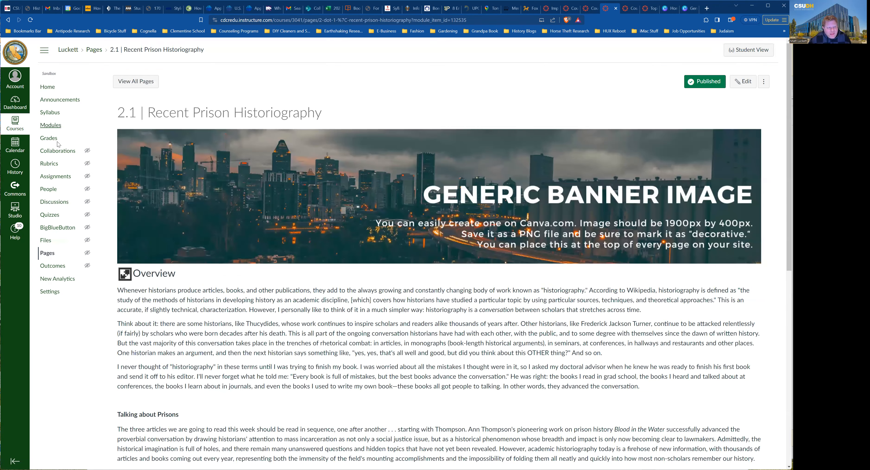
left_click(136, 82)
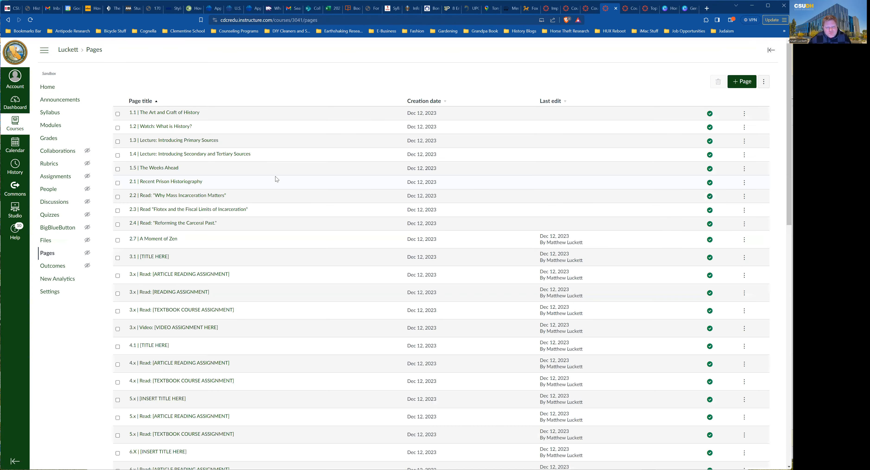
Return to Modules and open the 1.5 | The Weeks Ahead page.
key("alt+Left")
scroll(291, 193, "down", 6)
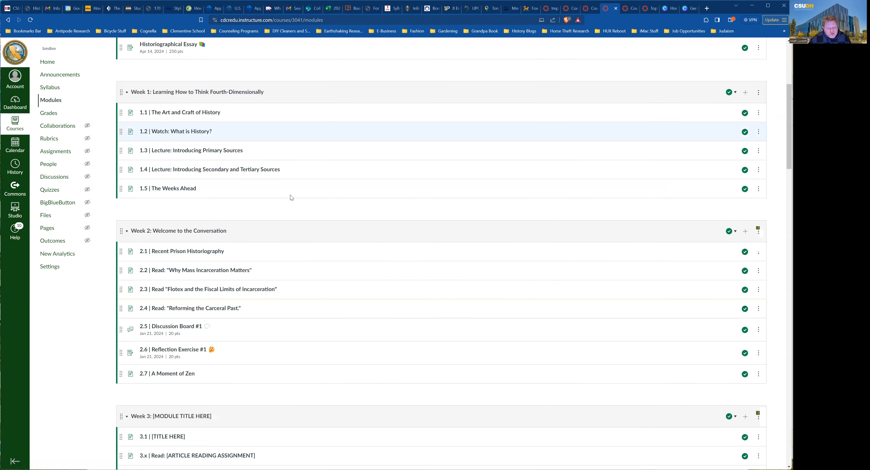
left_click(187, 189)
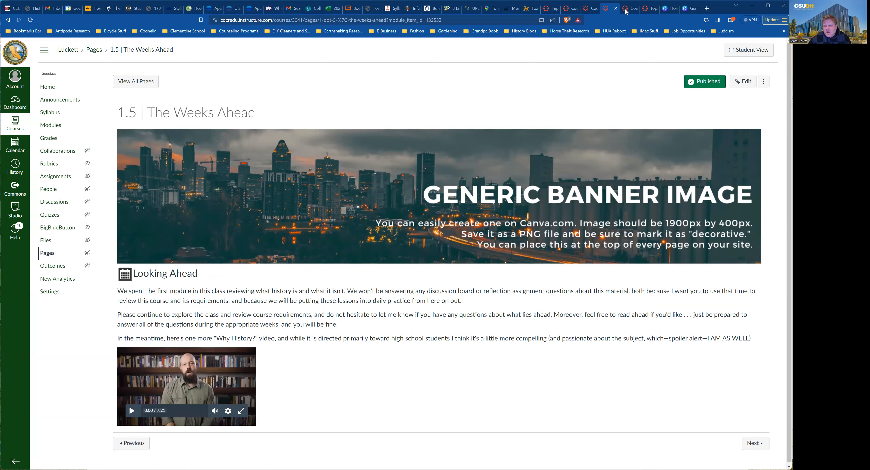
From Canva's home page, create a custom-size 1900 × 400 px design.
left_click(665, 12)
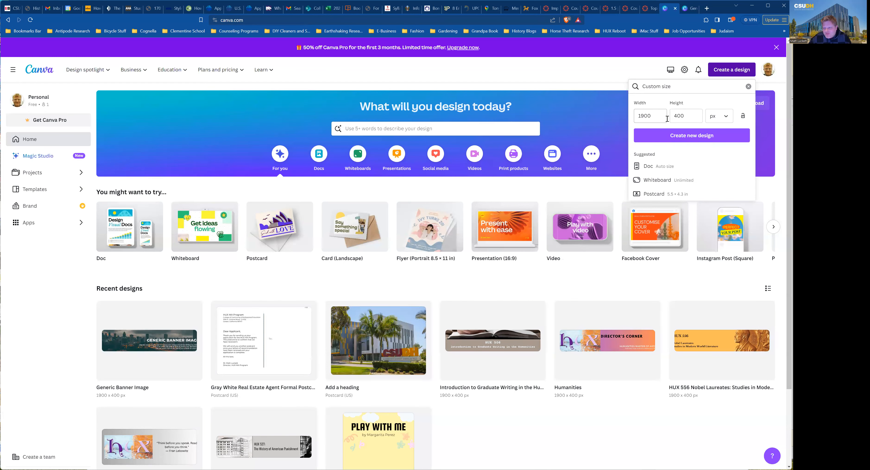
left_click(674, 134)
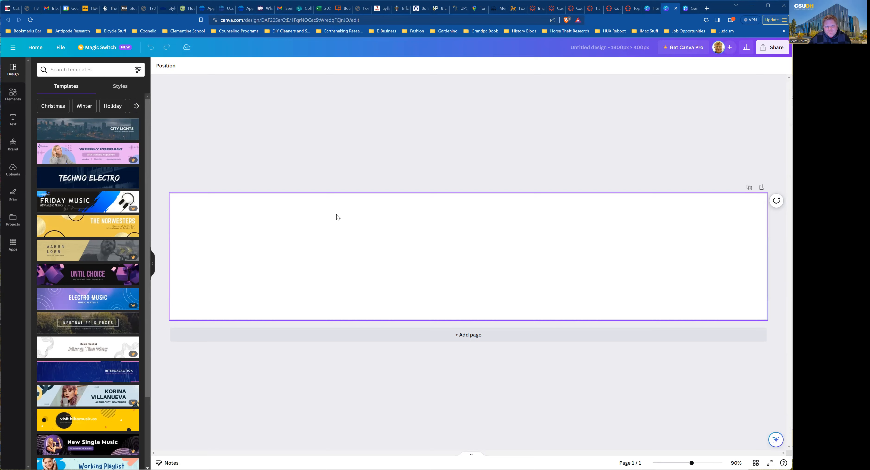
Browse the Text and Elements panels, then apply the White And Purple Memphis Old School Playlist template.
left_click(14, 121)
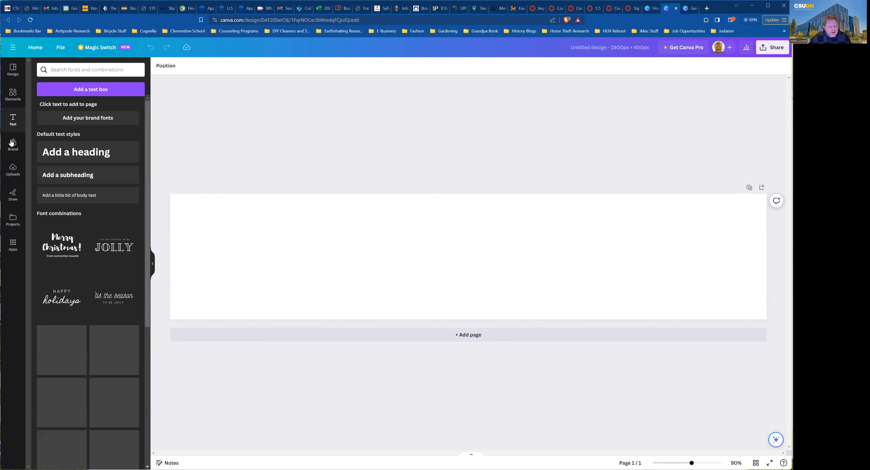
left_click(9, 95)
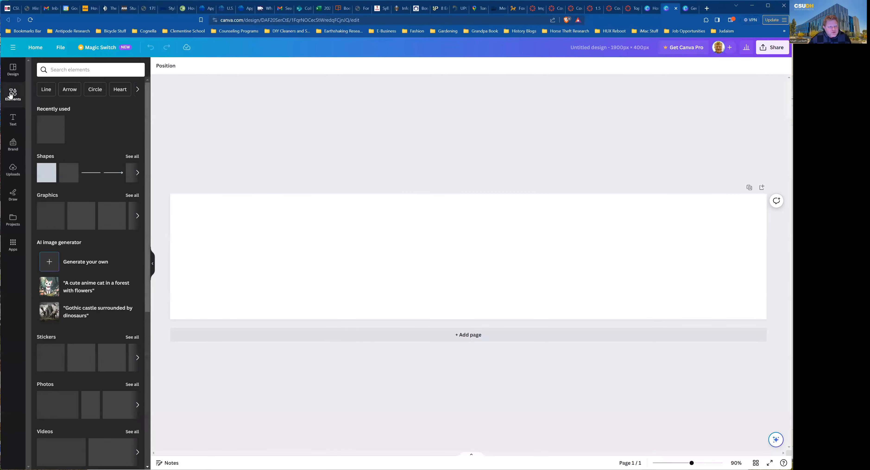
left_click(11, 77)
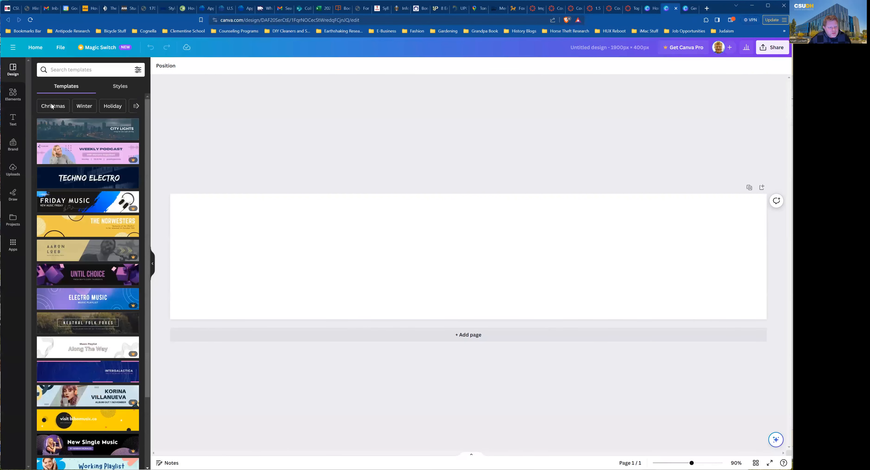
scroll(97, 168, "down", 4)
scroll(97, 168, "down", 4)
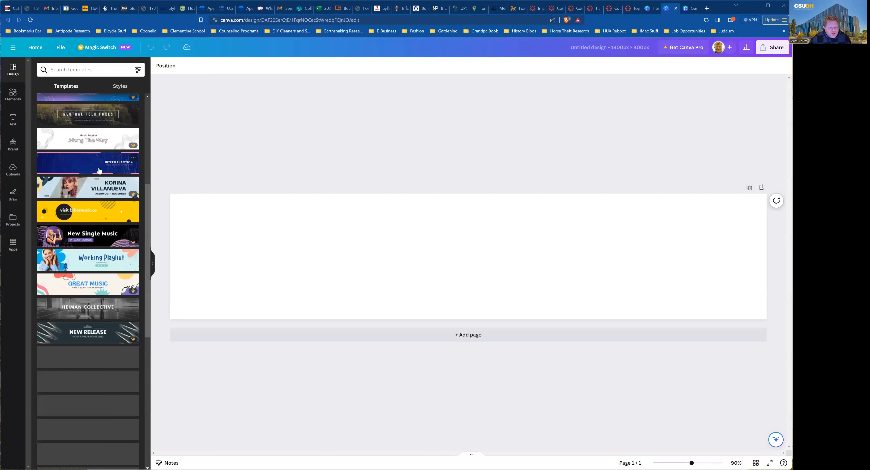
scroll(99, 170, "down", 3)
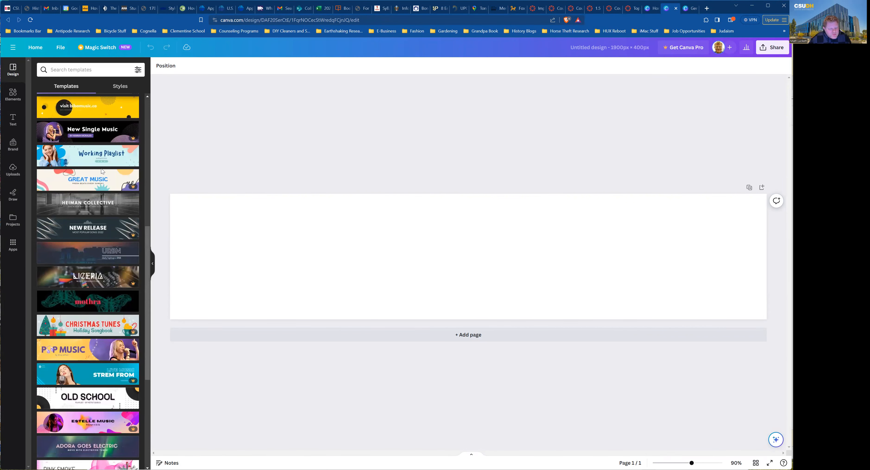
scroll(102, 168, "down", 1)
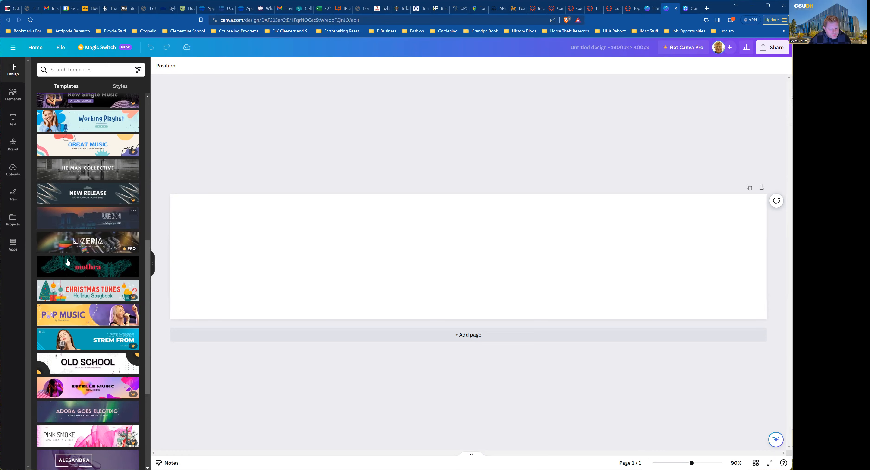
left_click(81, 363)
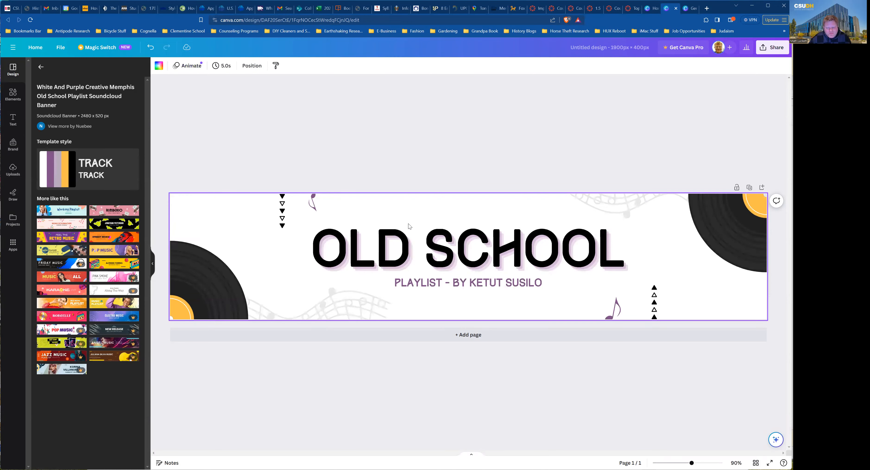
Replace the OLD SCHOOL heading with 'HUX 799: INTRO', correcting the typos.
left_click(394, 244)
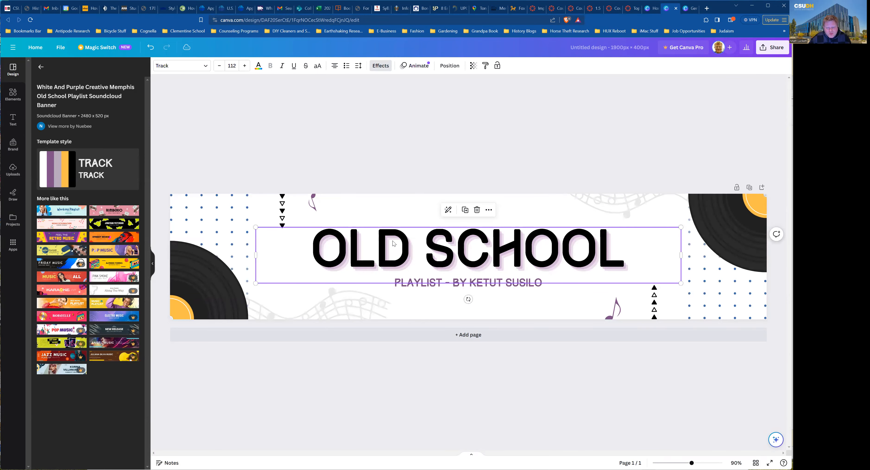
double_click(416, 244)
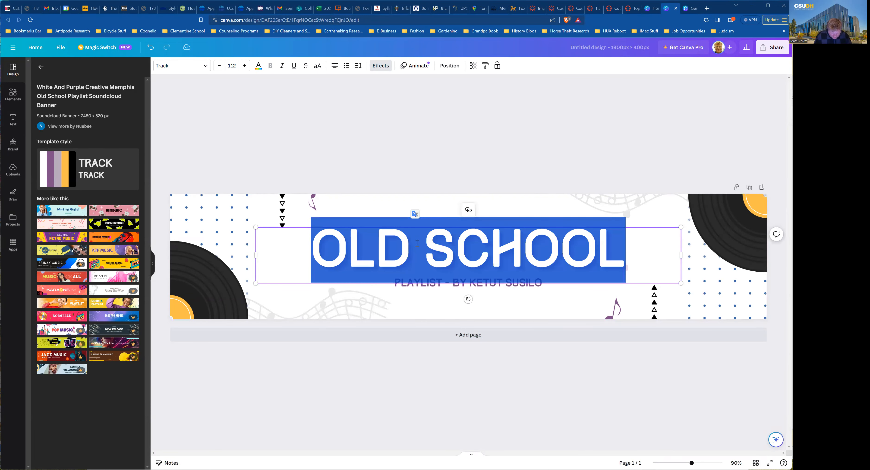
type("HUX")
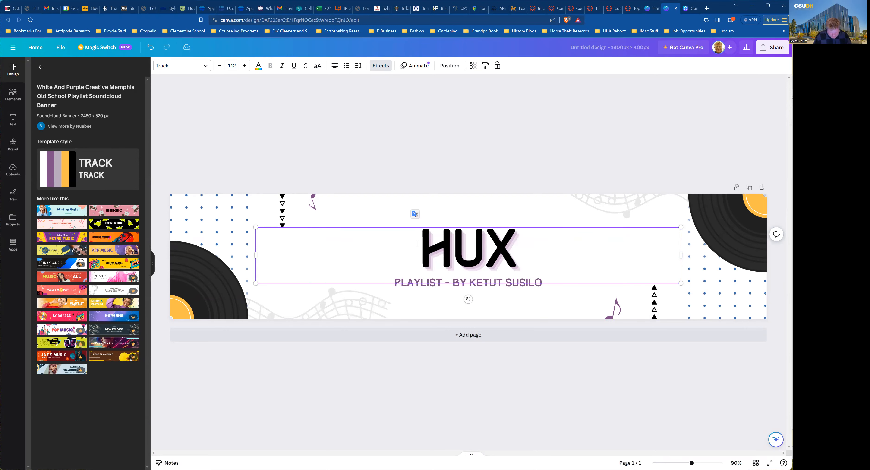
type(" 799:")
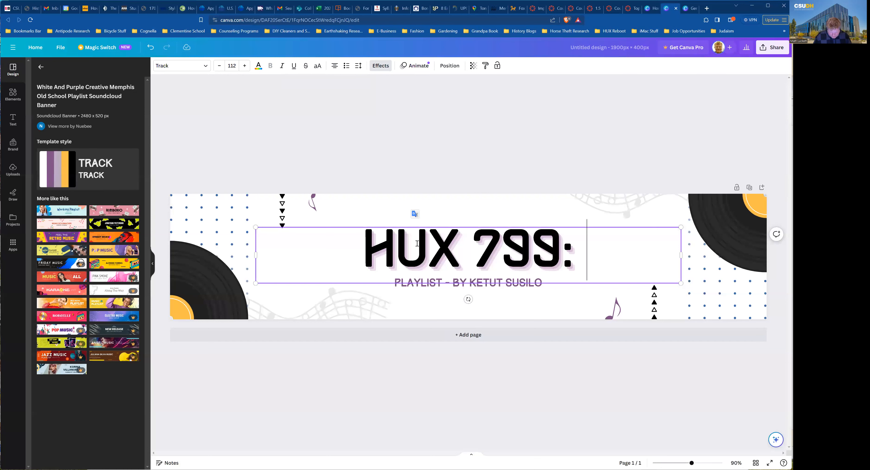
type(" INTYRO TO")
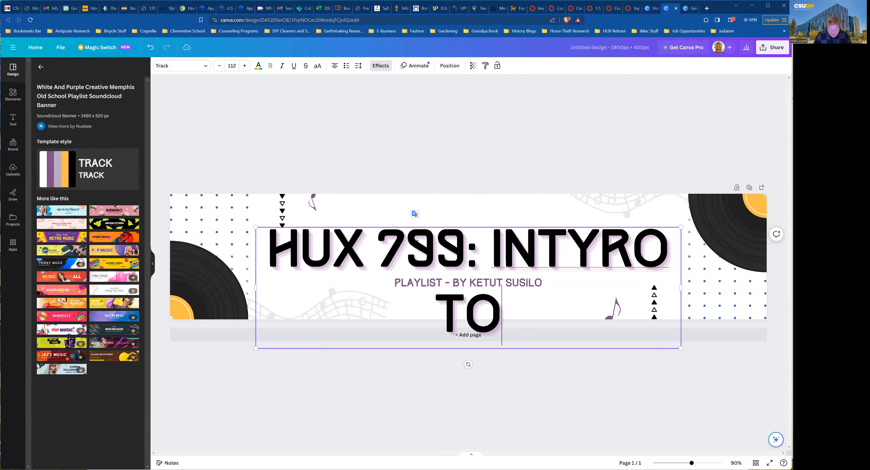
key("BackSpace")
key("BackSpace")
key("BackSpace")
key("BackSpace")
key("BackSpace")
key("BackSpace")
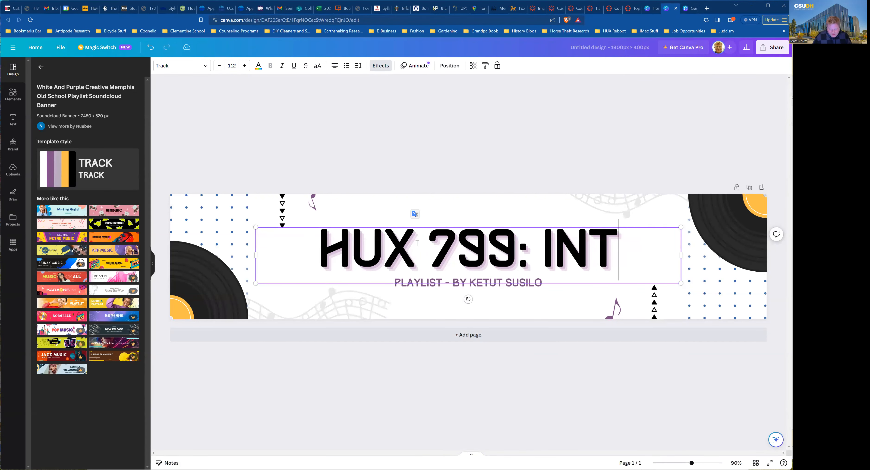
key("BackSpace")
key("BackSpace")
key("BackSpace")
key("BackSpace")
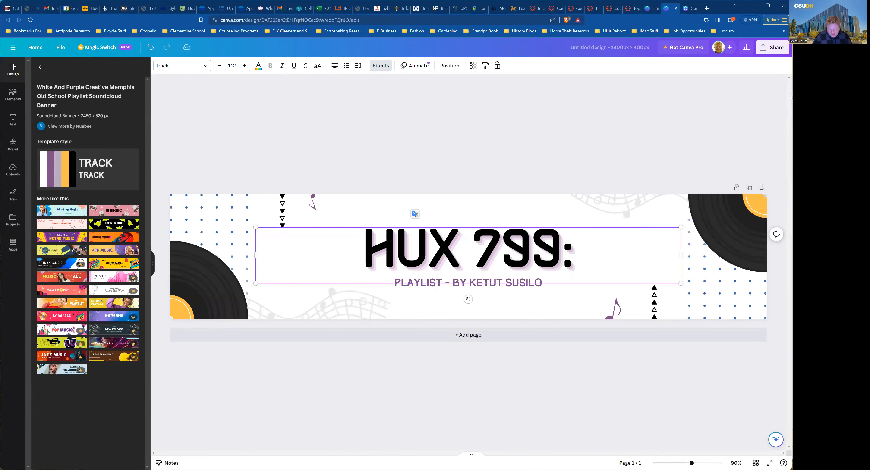
key("BackSpace")
left_click(450, 260)
key("shift+Right")
left_click(450, 259)
left_click_drag(566, 252, 370, 254)
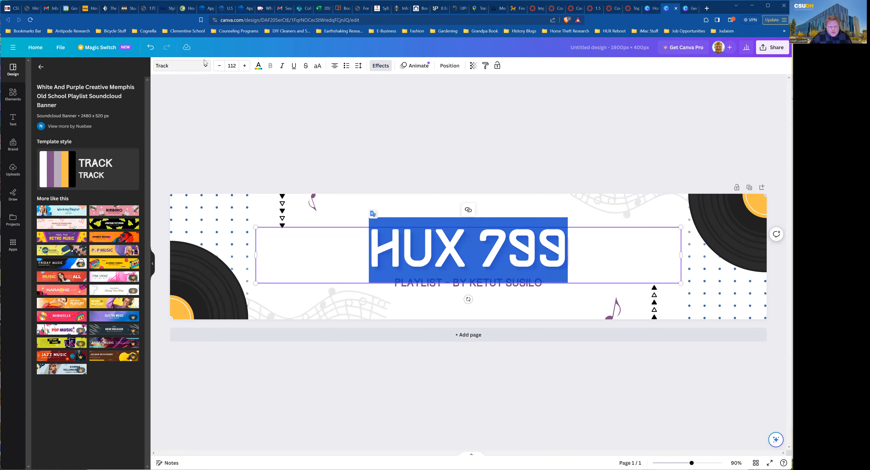
Shrink the title font from 112 to 70.5 and complete it as 'HUX 799: INTRO TO ELVIS'.
left_click(219, 66)
left_click(220, 67)
left_click(219, 67)
left_click(219, 66)
left_click(220, 66)
left_click(220, 66)
left_click(220, 66)
left_click(220, 66)
left_click(220, 67)
left_click(220, 66)
left_click(220, 67)
left_click(220, 67)
left_click(220, 67)
left_click(220, 68)
left_click(222, 67)
left_click(221, 68)
left_click(222, 67)
left_click(221, 67)
left_click(221, 68)
left_click(221, 68)
left_click(221, 68)
left_click(221, 68)
left_click(222, 68)
left_click(221, 67)
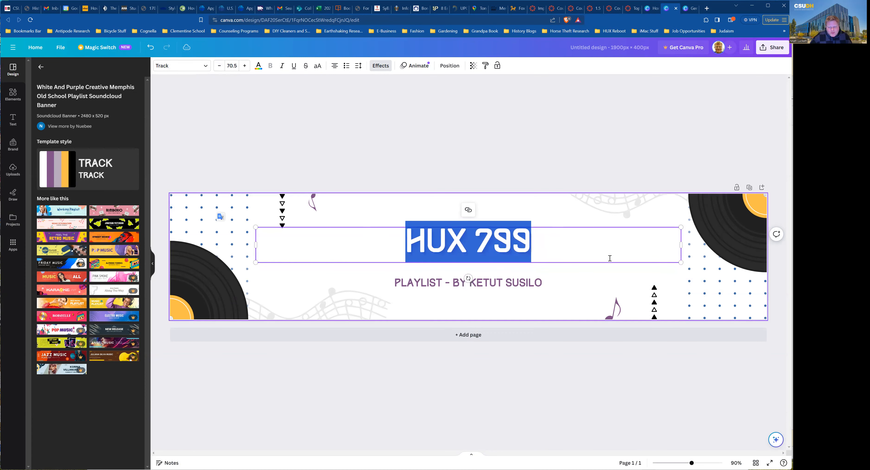
left_click(541, 239)
type(": INTRO ")
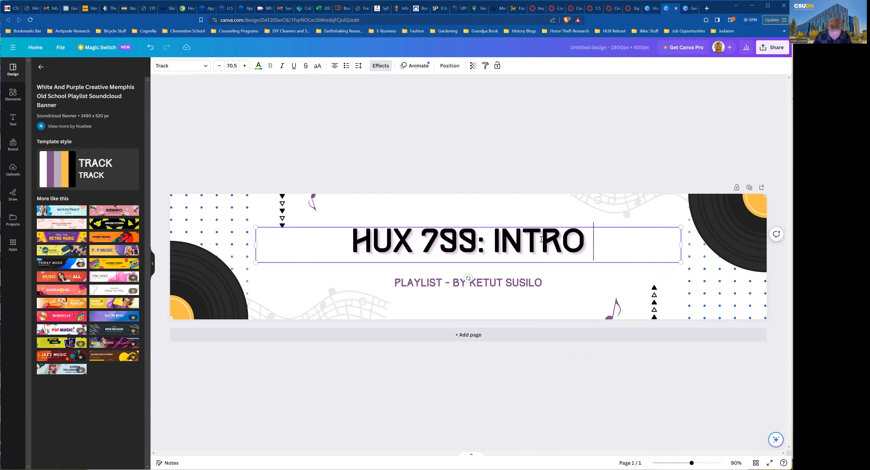
type("TO ELVIS")
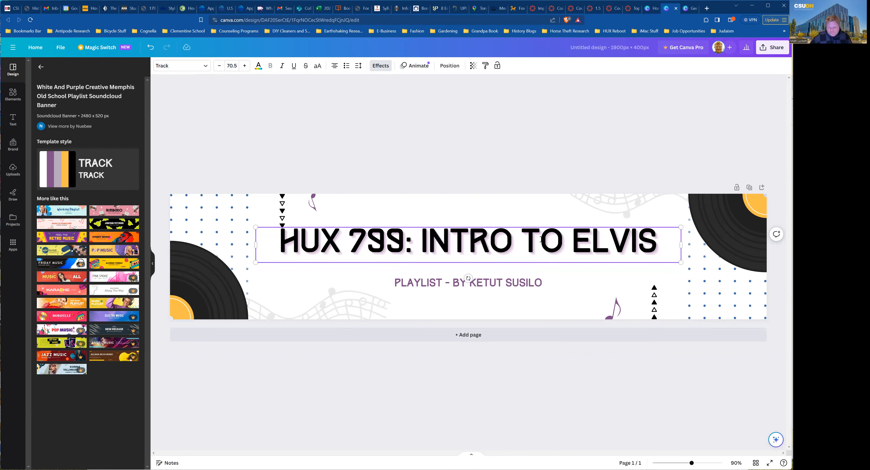
Change the subtitle text to 'PROF.' followed by the instructor's name, then deselect it.
left_click(511, 284)
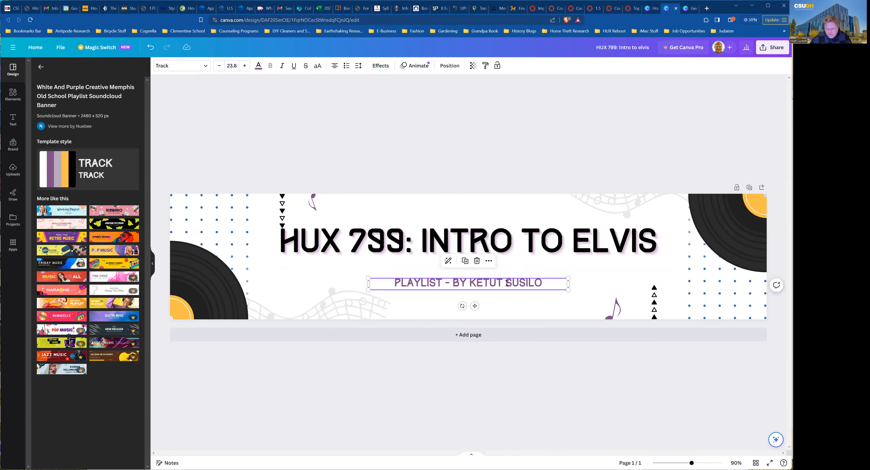
left_click(507, 283)
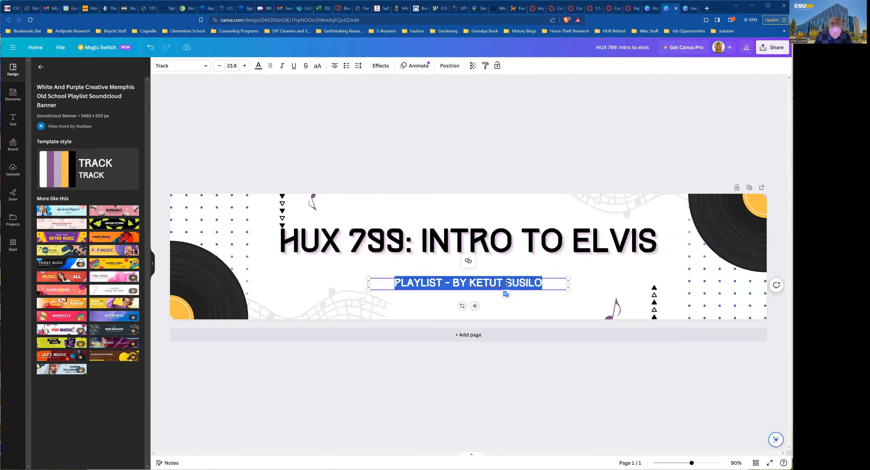
type("HUX")
key("BackSpace")
key("BackSpace")
key("BackSpace")
left_click(586, 280)
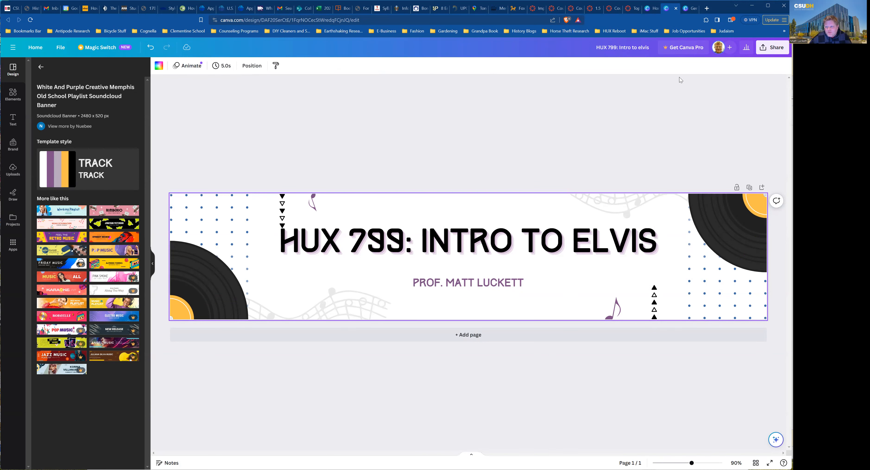
Download the banner PNG as a free watermarked draft instead of licensing the 2 premium images.
left_click(759, 50)
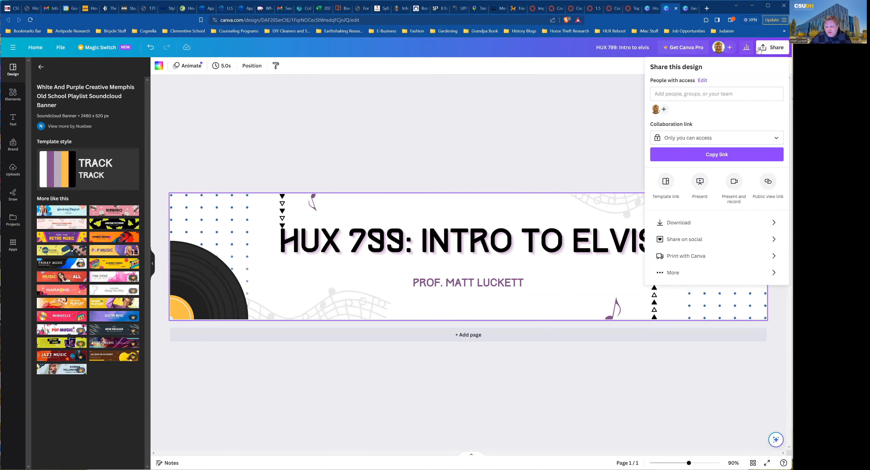
left_click(686, 222)
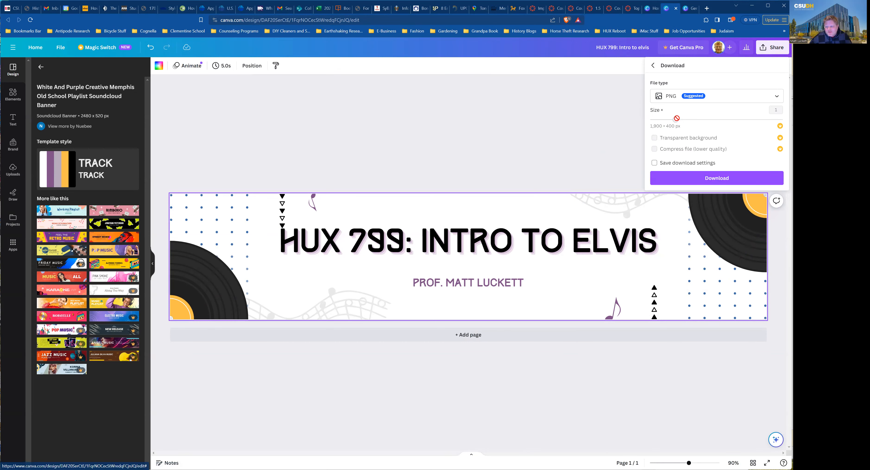
left_click(690, 178)
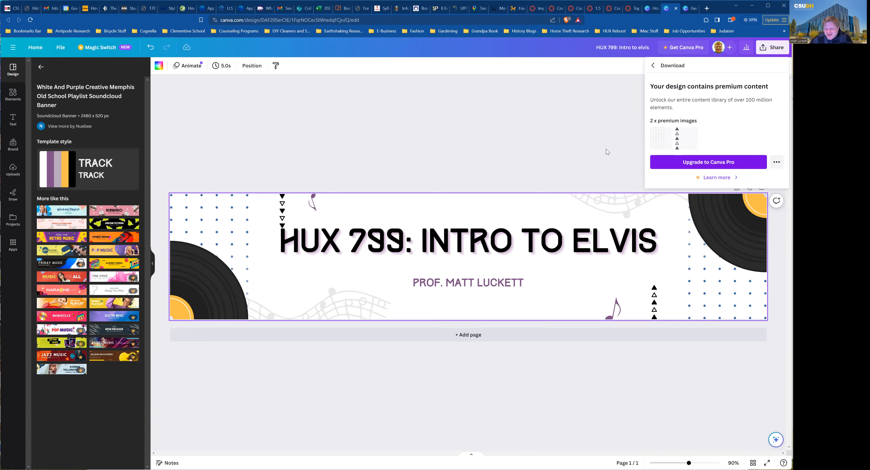
left_click(778, 162)
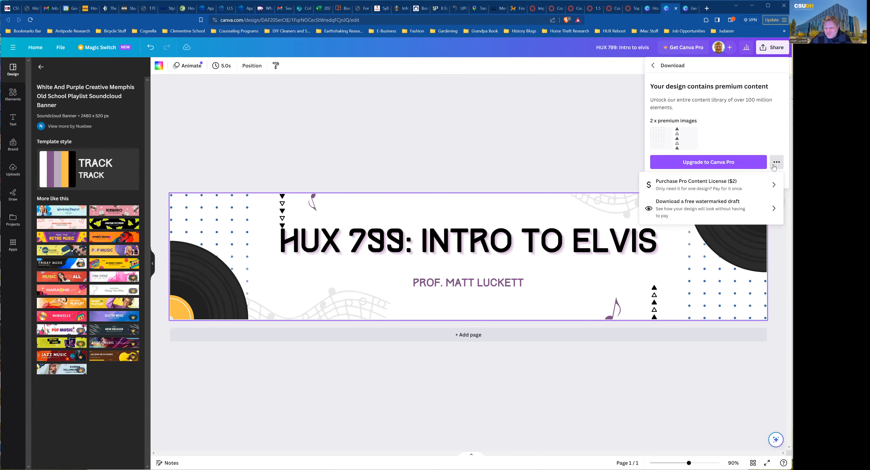
left_click(701, 212)
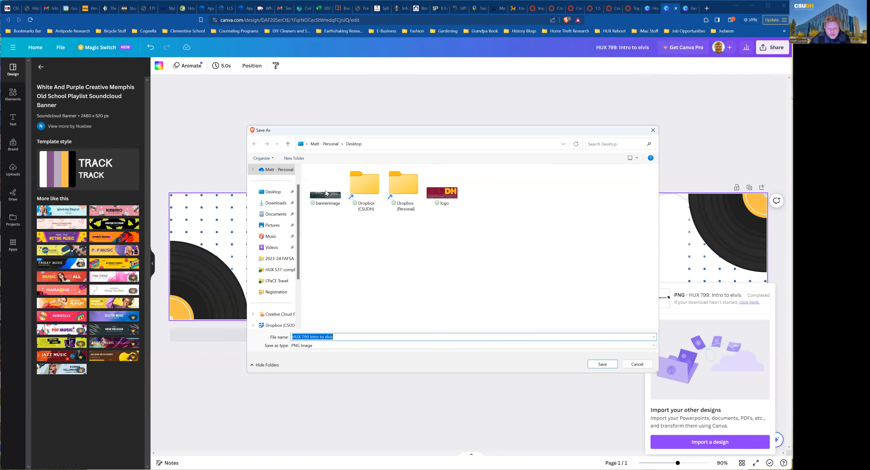
Create a desktop folder named 'banner' and save the download inside it as bannerimage.png.
left_click(300, 159)
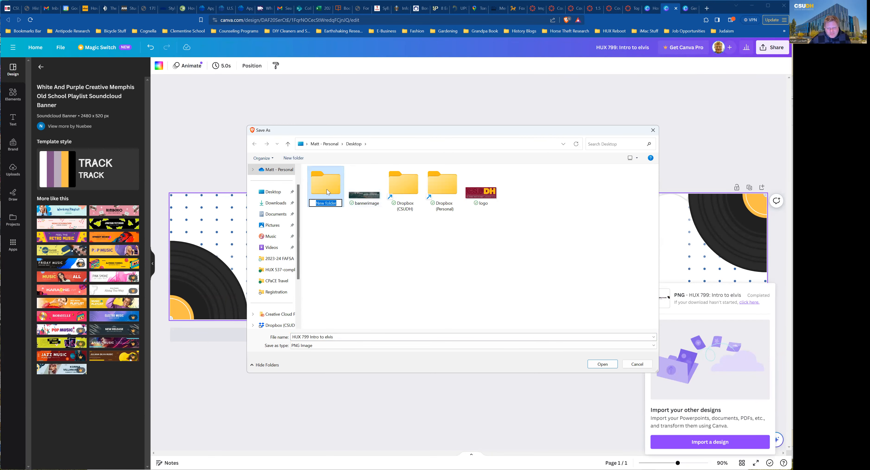
type("banner")
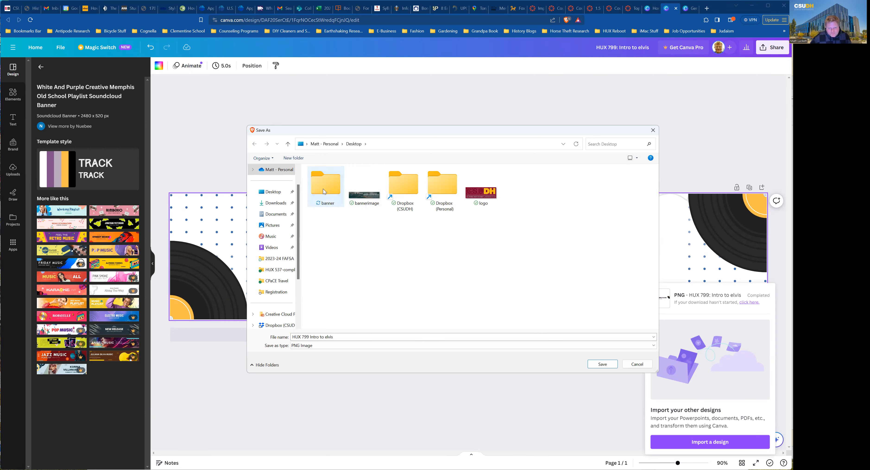
double_click(323, 189)
left_click(340, 336)
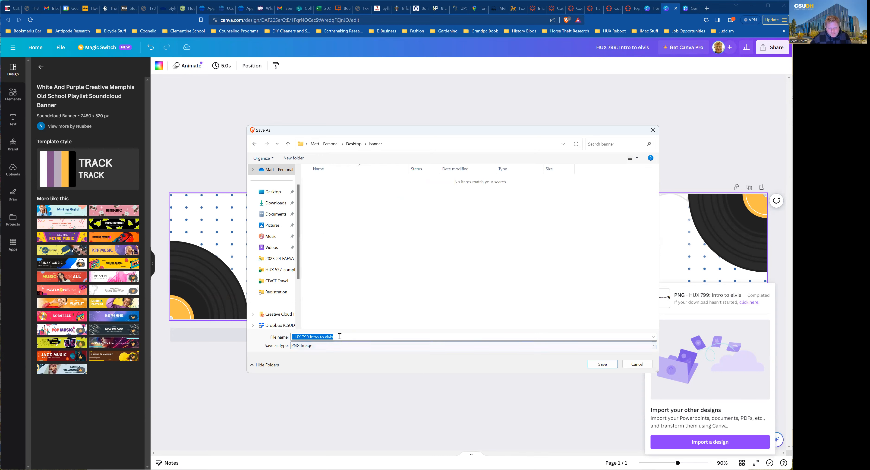
type("banner")
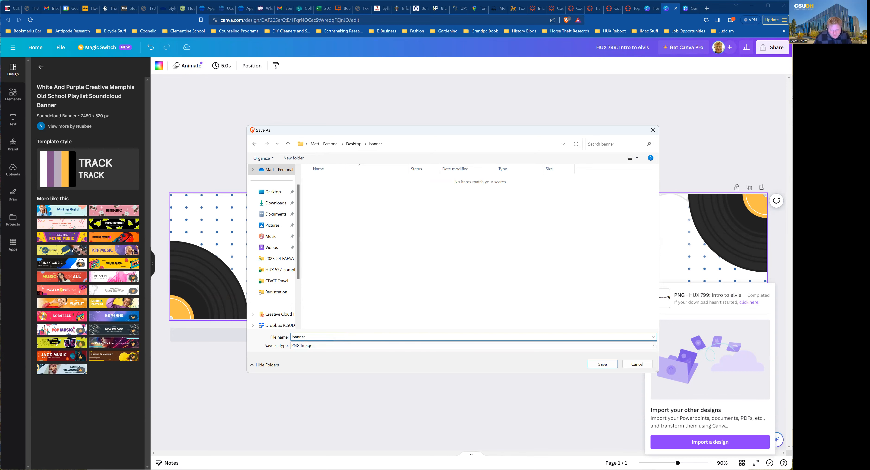
type("image")
left_click(595, 364)
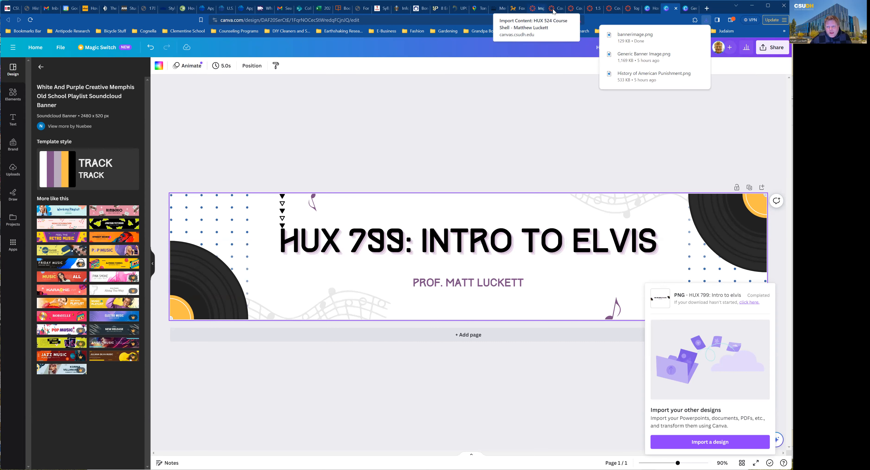
In the Canvas course Files, open the top folder and then the course_image folder.
left_click(572, 9)
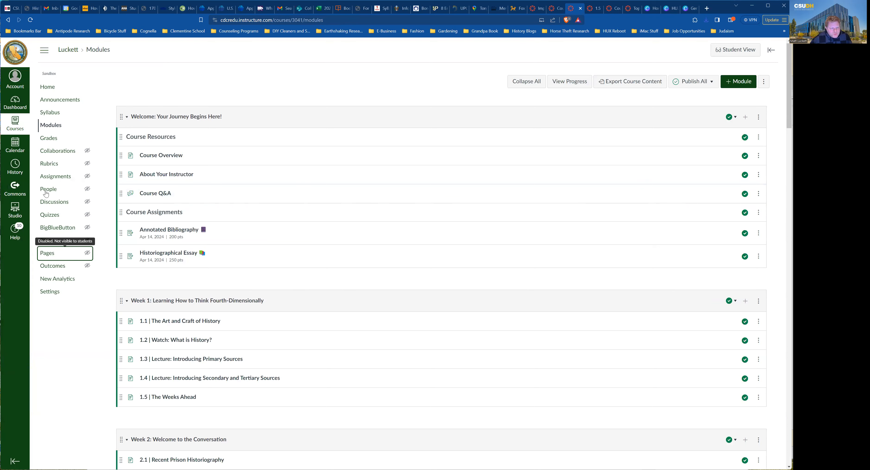
left_click(46, 242)
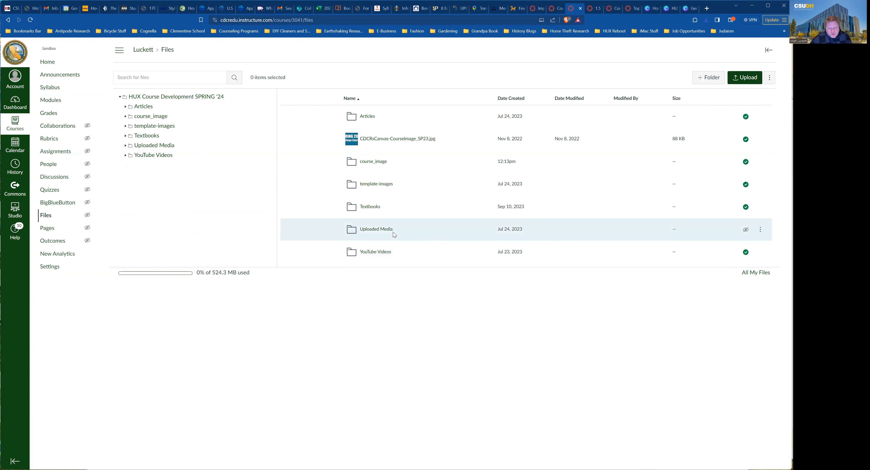
left_click(152, 99)
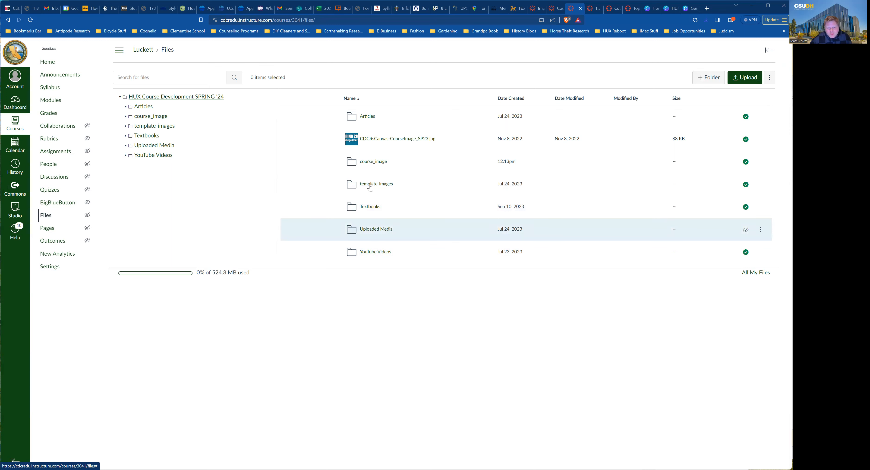
left_click(370, 163)
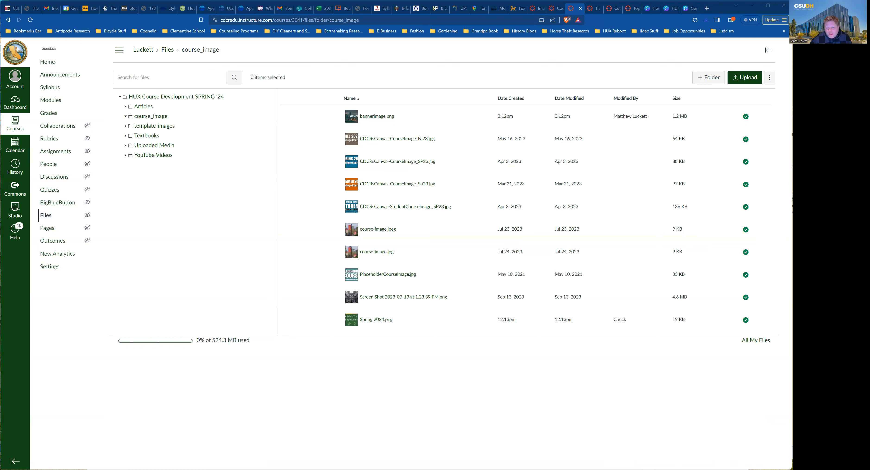
Upload the new bannerimage.png into course_image, overwrite the old file, and go to Modules.
left_click_drag(436, 161, 437, 165)
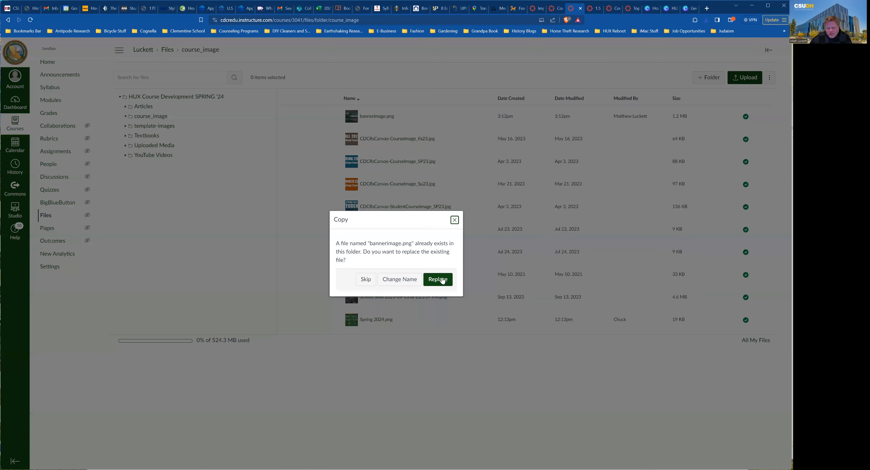
left_click(438, 280)
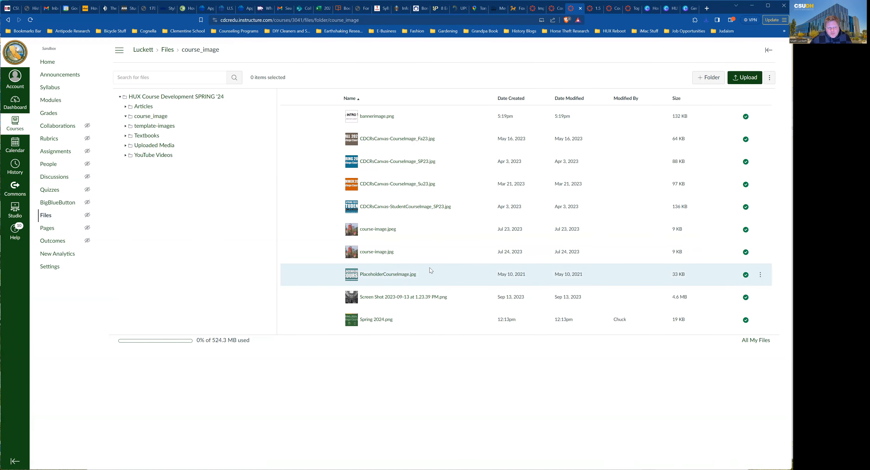
left_click(54, 101)
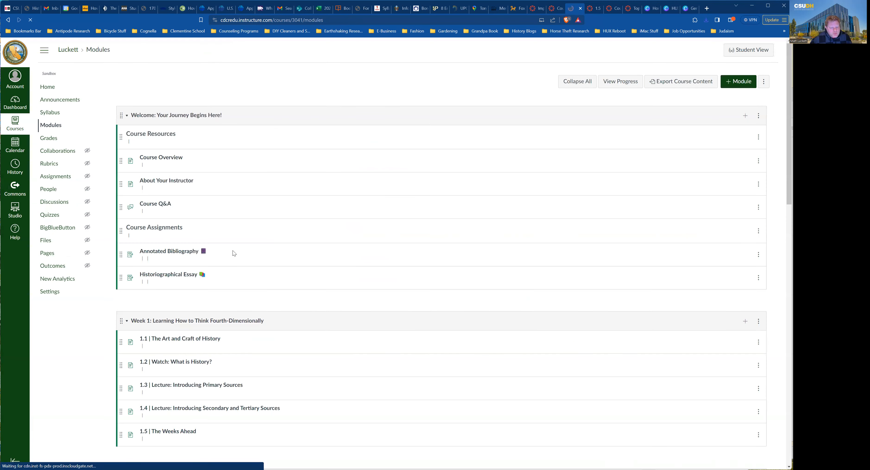
Check the new HUX 799 banner on the Home page and the 3.x Read article page.
left_click(47, 87)
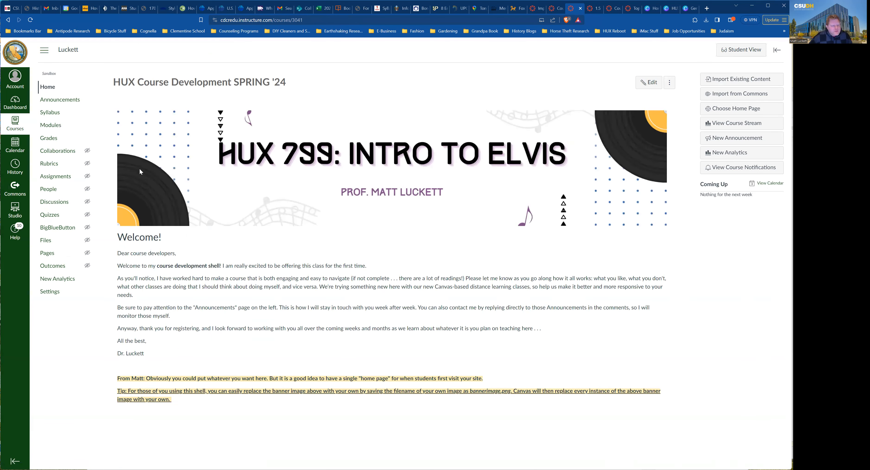
left_click(50, 125)
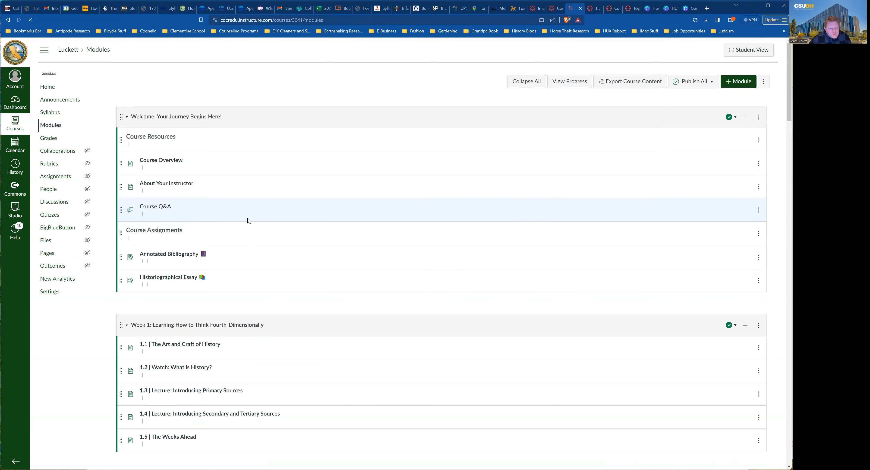
scroll(248, 223, "down", 10)
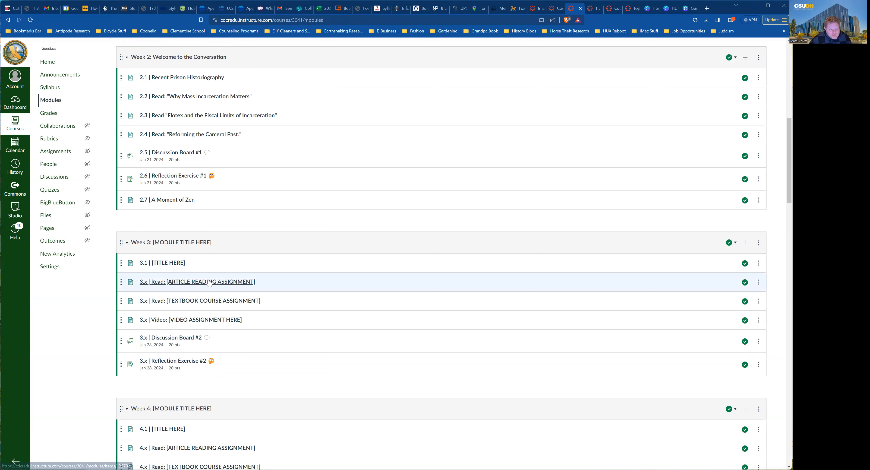
left_click(209, 282)
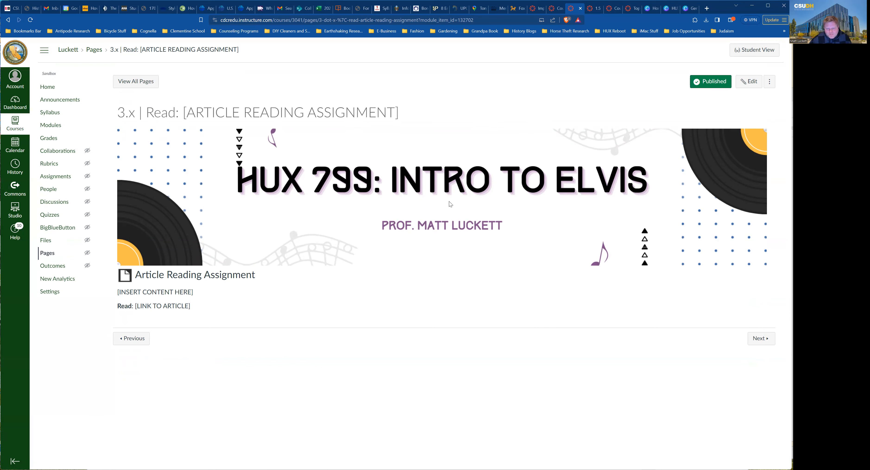
left_click(47, 87)
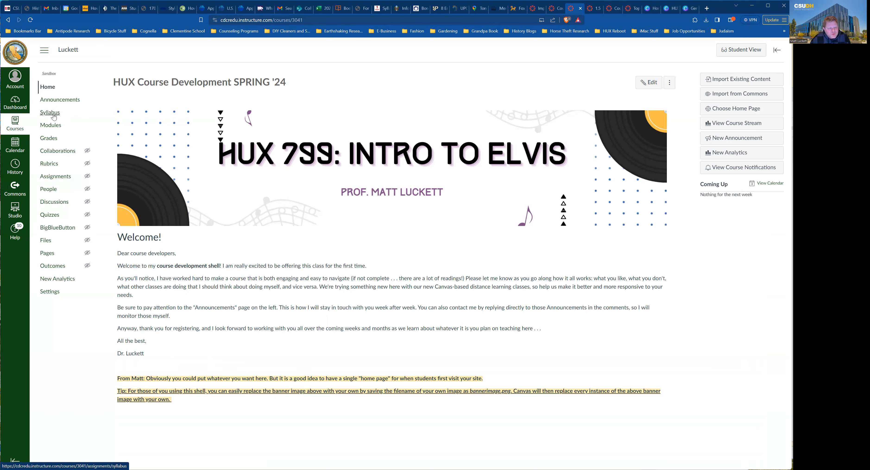
Check the course Announcements, then bring up the Course Syllabus template page.
left_click(57, 99)
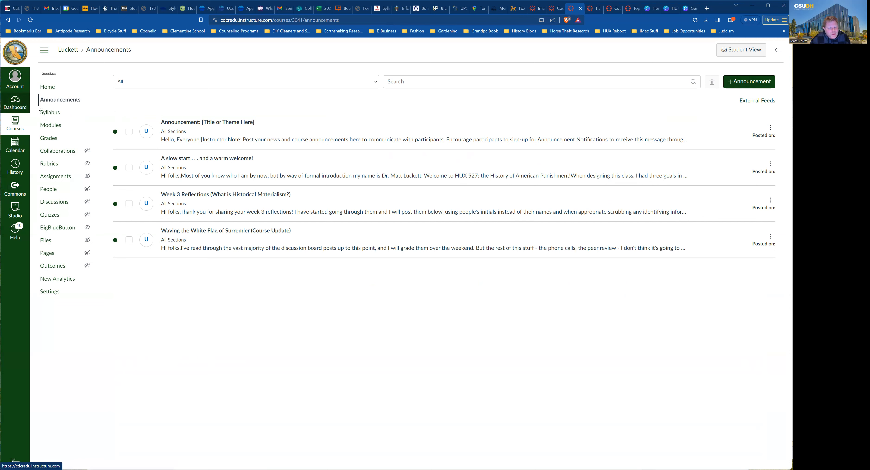
left_click(49, 113)
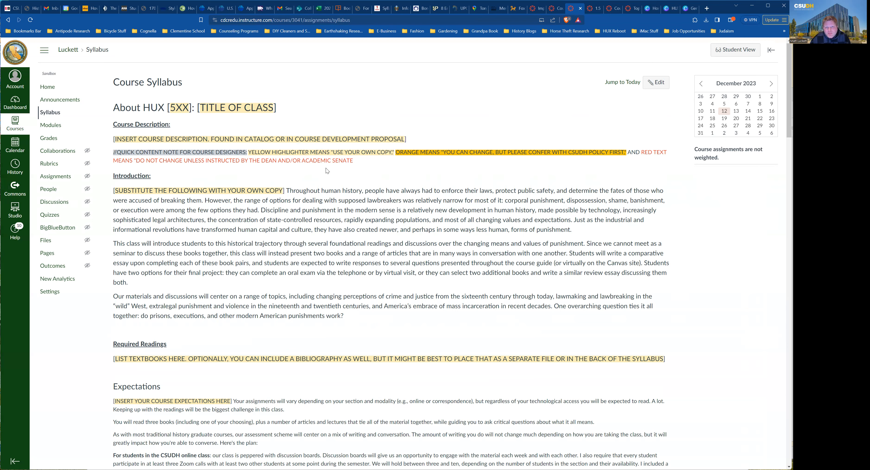
scroll(366, 292, "down", 20)
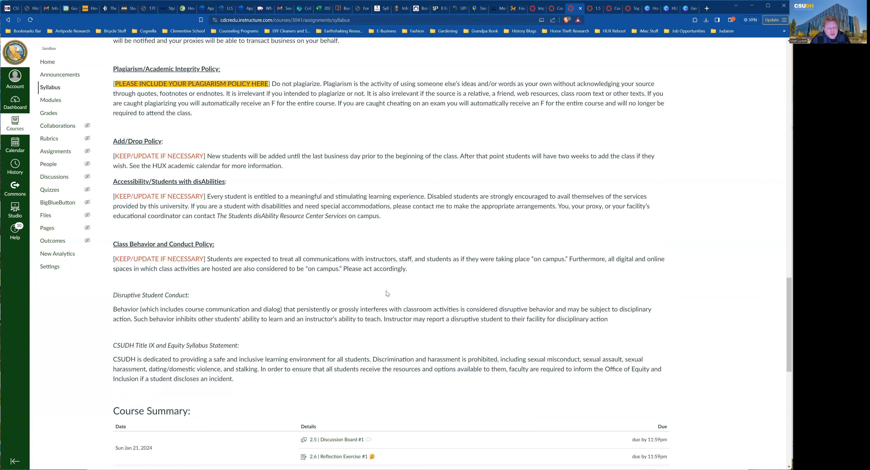
scroll(254, 256, "up", 5)
scroll(254, 255, "up", 10)
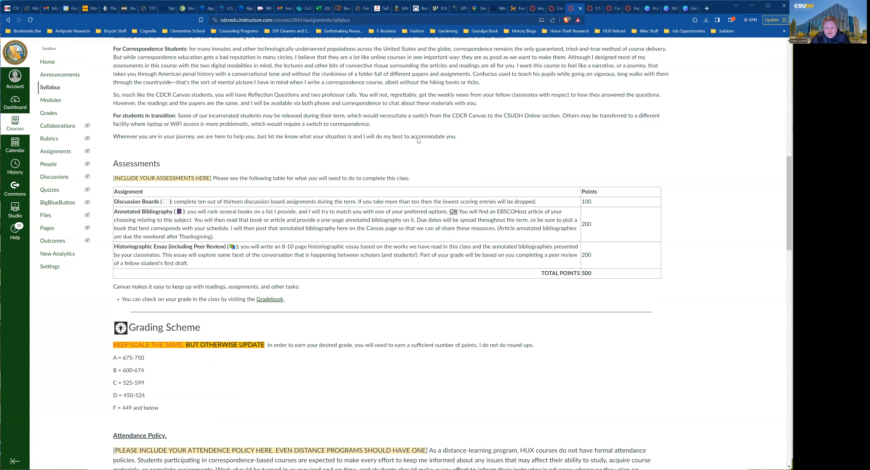
scroll(685, 88, "up", 15)
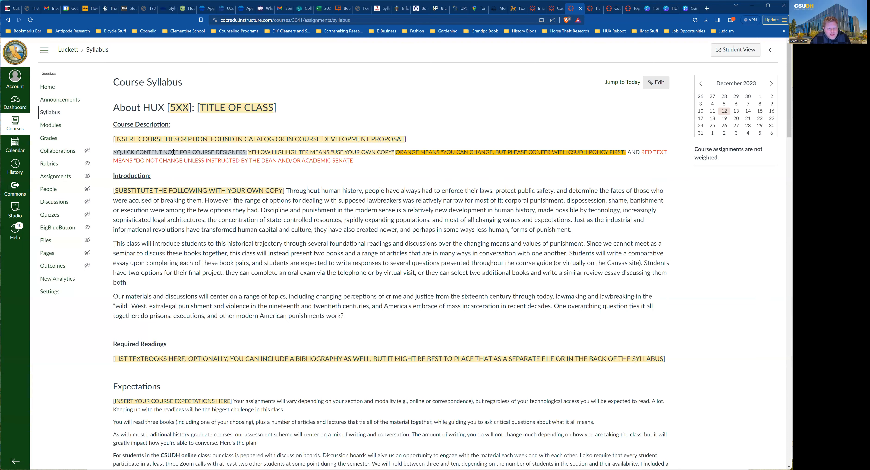
Fill the syllabus placeholders with course number 799, title 'Intro to Elvis' and 'Whatever is in the catalog . . .'.
left_click_drag(172, 150, 197, 150)
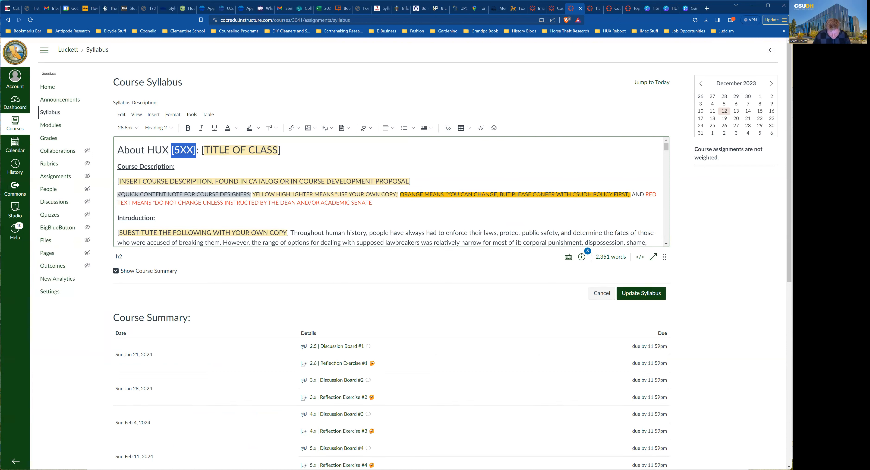
type("799")
left_click_drag(275, 155, 194, 151)
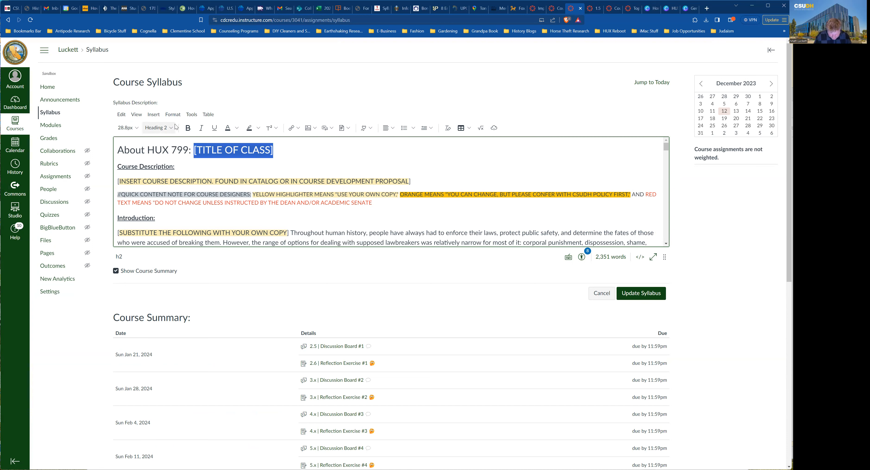
type("Intro to Elvis")
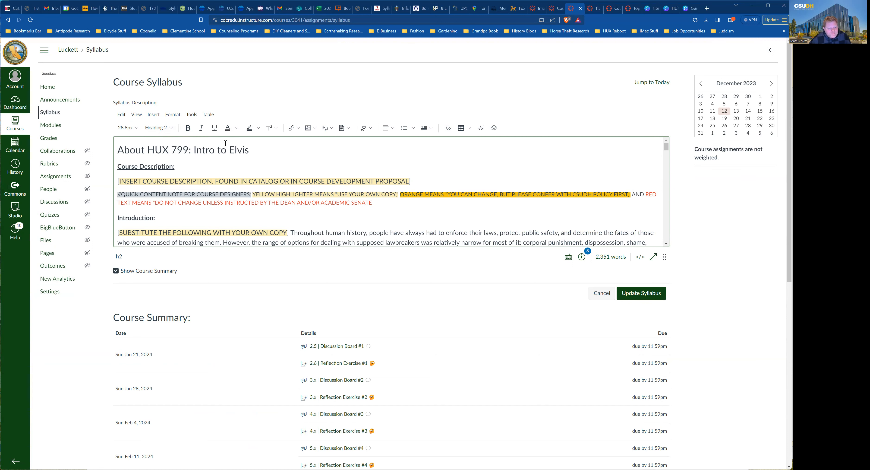
left_click_drag(361, 178, 117, 180)
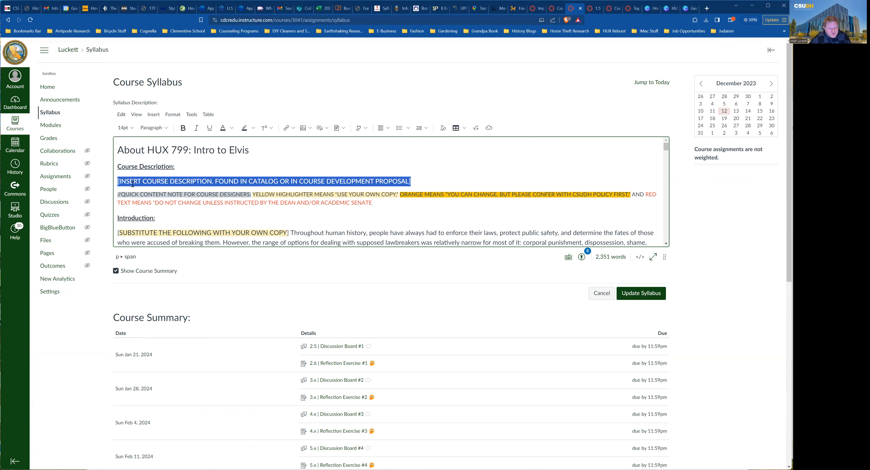
type("Whatever is in the catalog . . .")
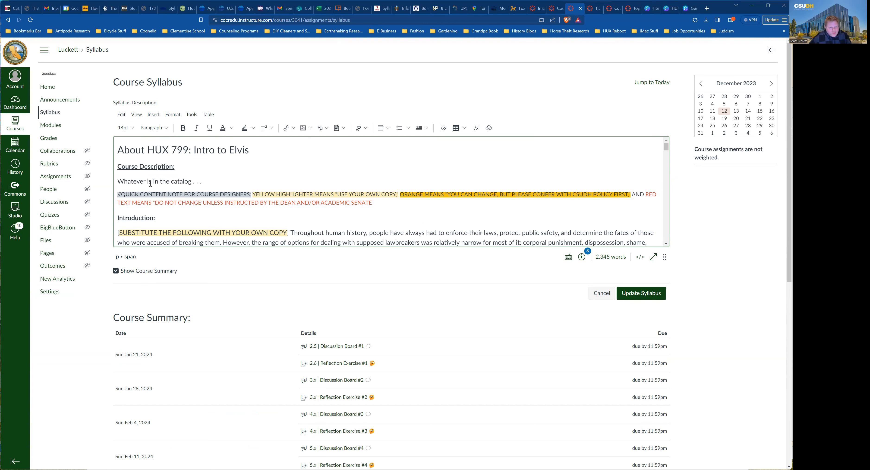
Delete the Introduction template copy from [SUBSTITUTE…] onward and type a short placeholder line.
scroll(128, 193, "down", 1)
left_click_drag(117, 199, 290, 198)
scroll(296, 205, "down", 2)
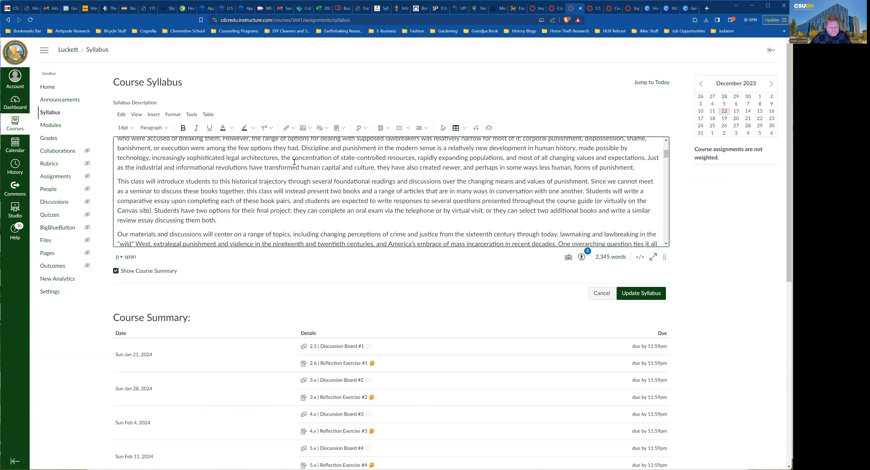
scroll(179, 183, "down", 3)
left_click(347, 171, "shift")
key("BackSpace")
scroll(339, 175, "up", 3)
scroll(340, 175, "down", 1)
scroll(340, 175, "up", 2)
type("lkmdf'lkbmsdf'lgk msfg")
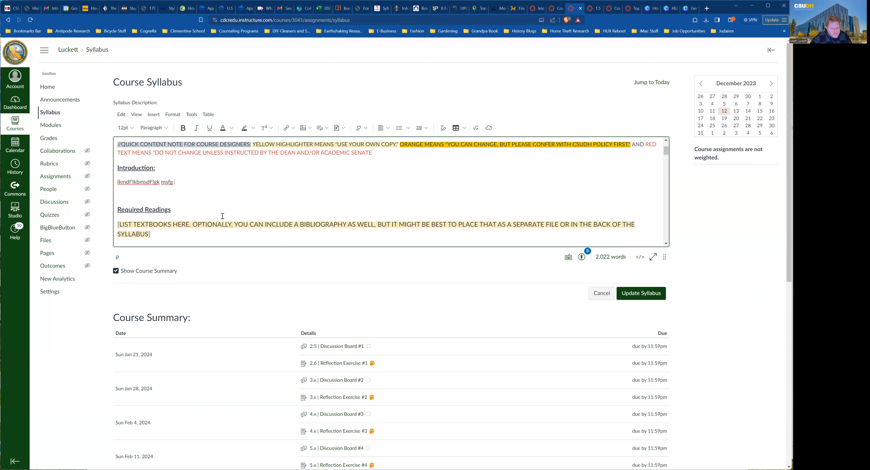
scroll(222, 216, "down", 1)
Overwrite the Required Readings textbook placeholder paragraphs with filler text.
triple_click(131, 195)
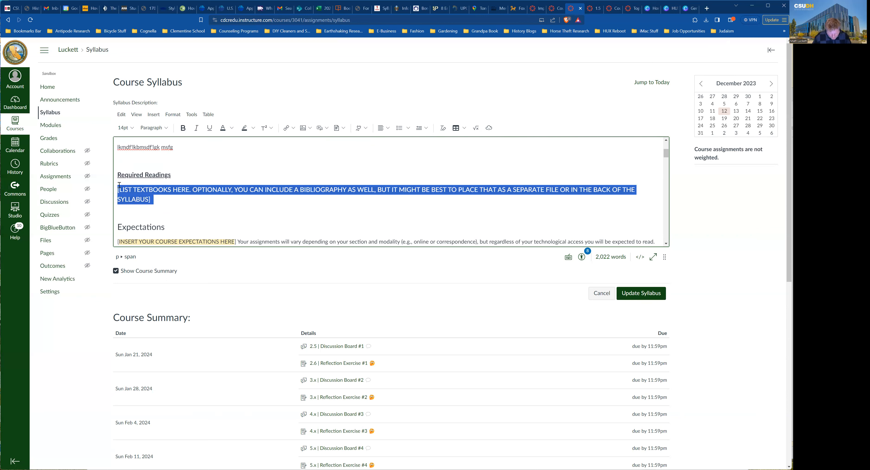
type("kjansfkvjnadfklvjqenv")
scroll(132, 178, "down", 2)
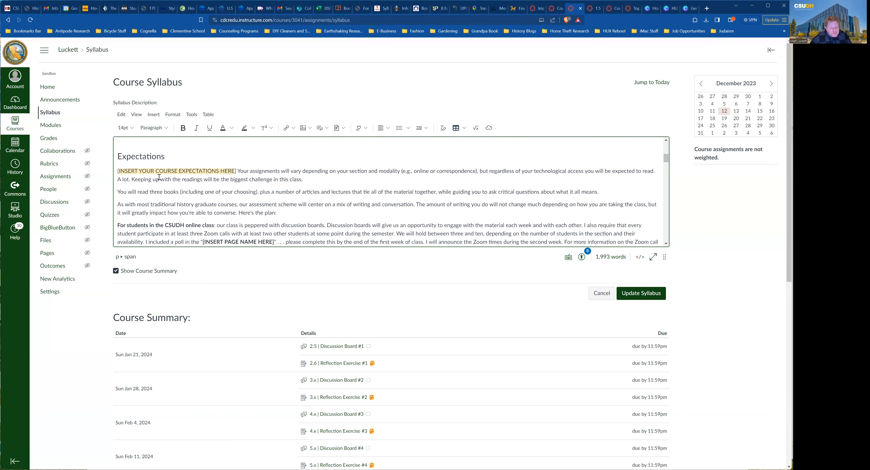
left_click_drag(116, 163, 233, 241)
type("kjansfpivjnadfpijnadfpijvn")
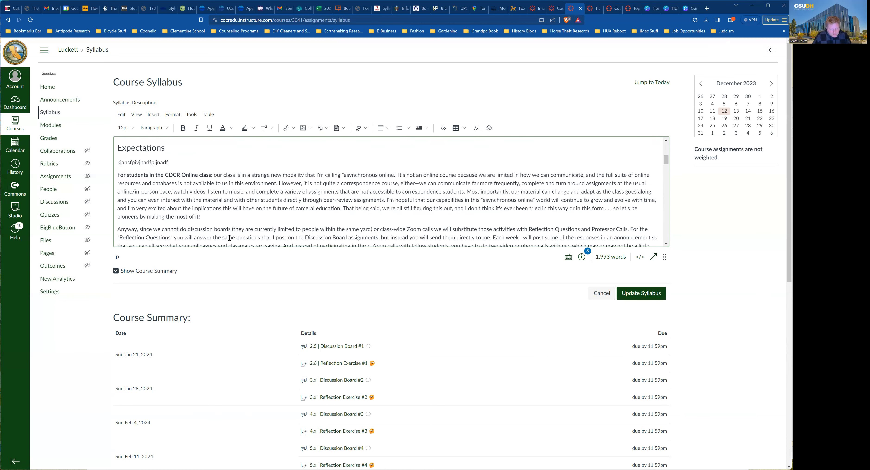
Delete the student-modality paragraphs under Expectations.
left_click(118, 175)
left_click_drag(118, 176, 464, 217)
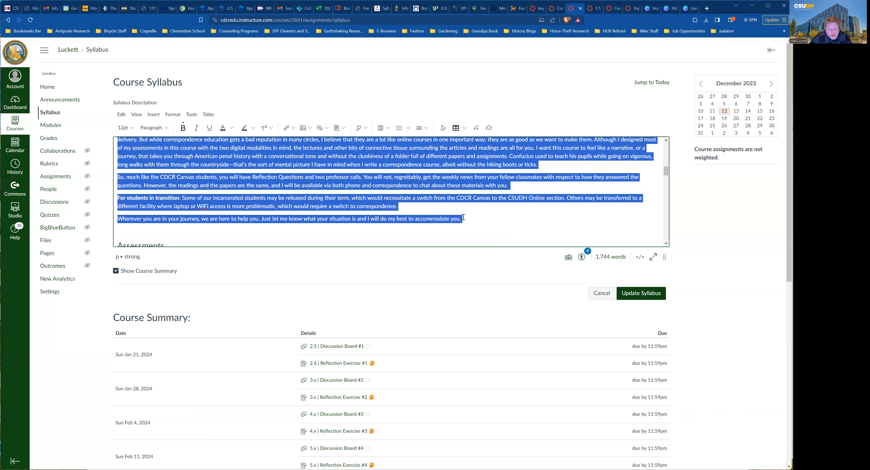
scroll(387, 177, "up", 3)
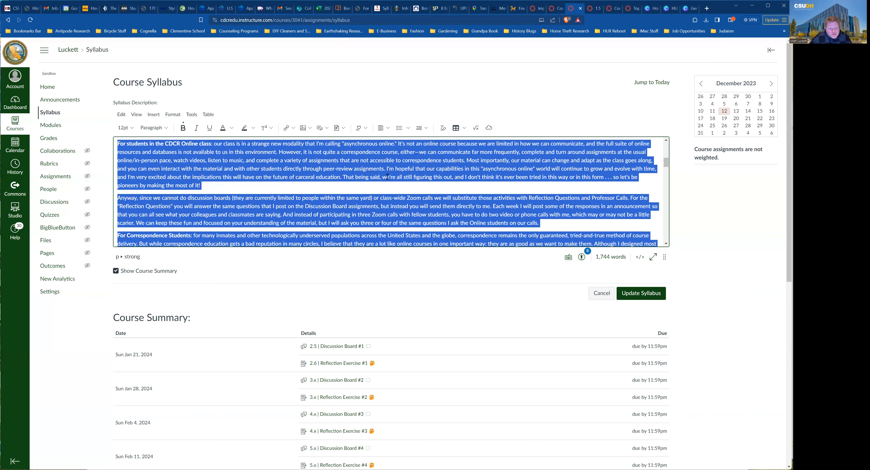
scroll(387, 177, "up", 1)
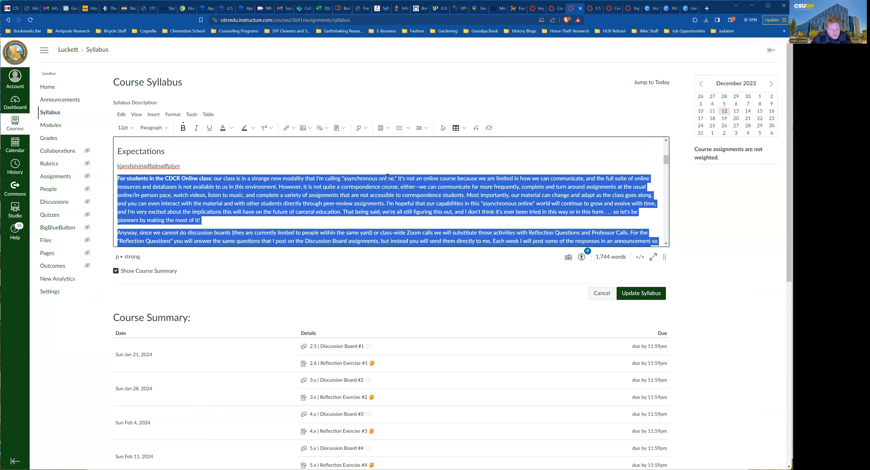
key("BackSpace")
Add two empty rows above TOTAL POINTS and a new column to the Assessments table.
scroll(381, 158, "down", 2)
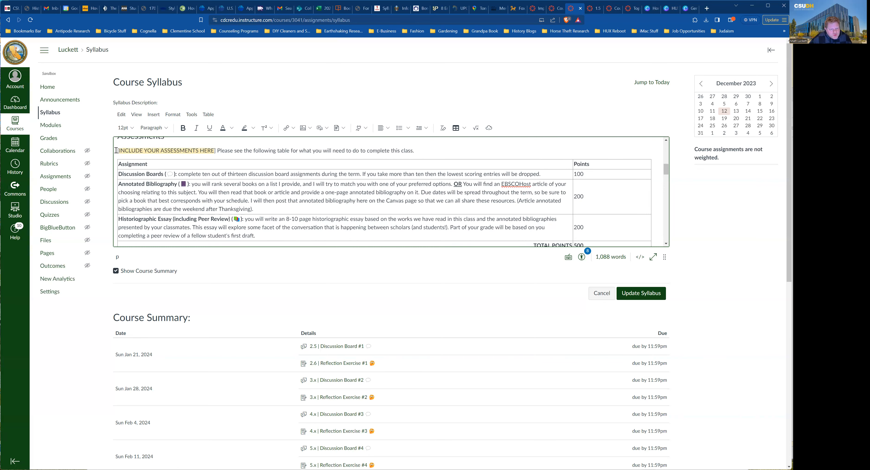
left_click(528, 197)
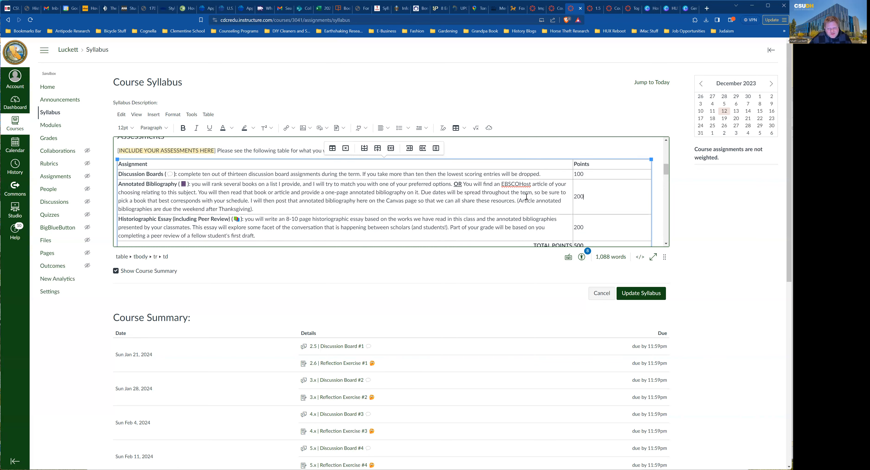
scroll(434, 174, "down", 2)
scroll(433, 175, "up", 1)
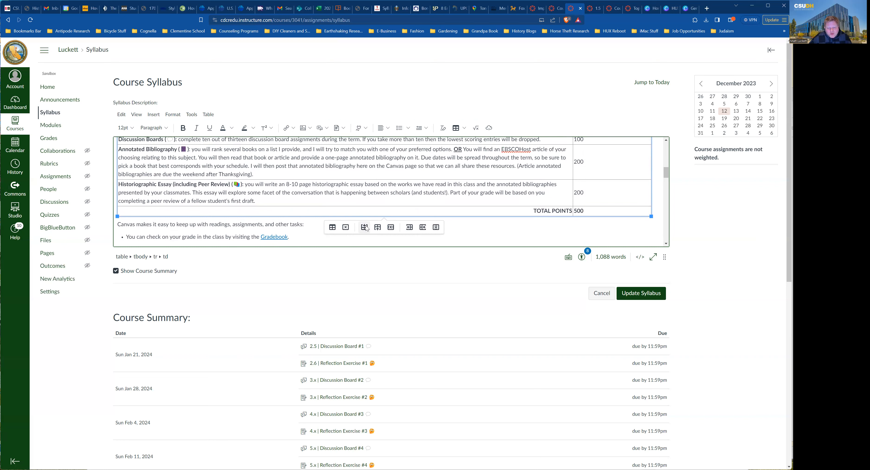
left_click(377, 229)
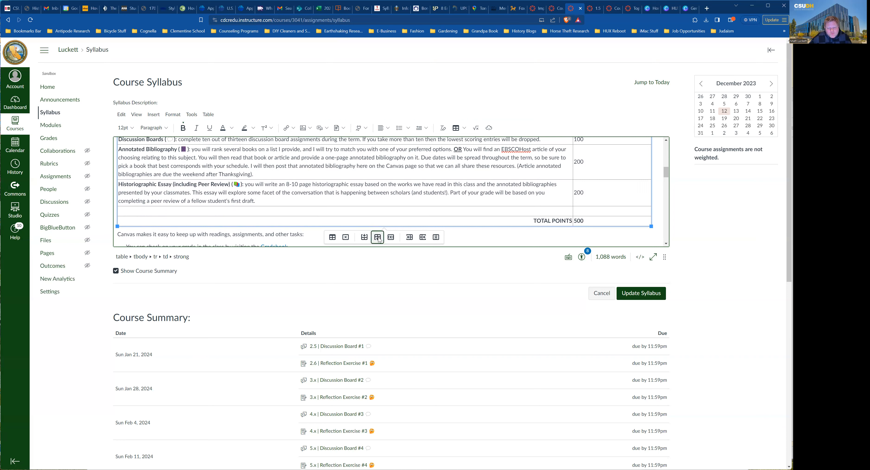
left_click(377, 237)
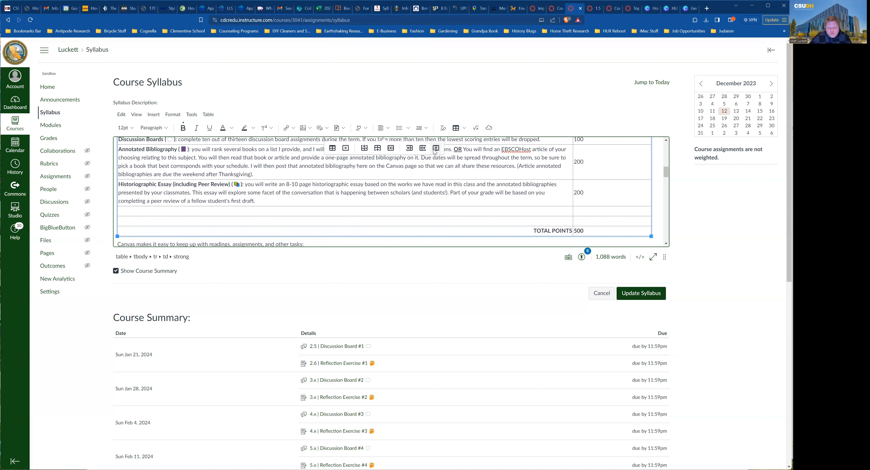
left_click(423, 149)
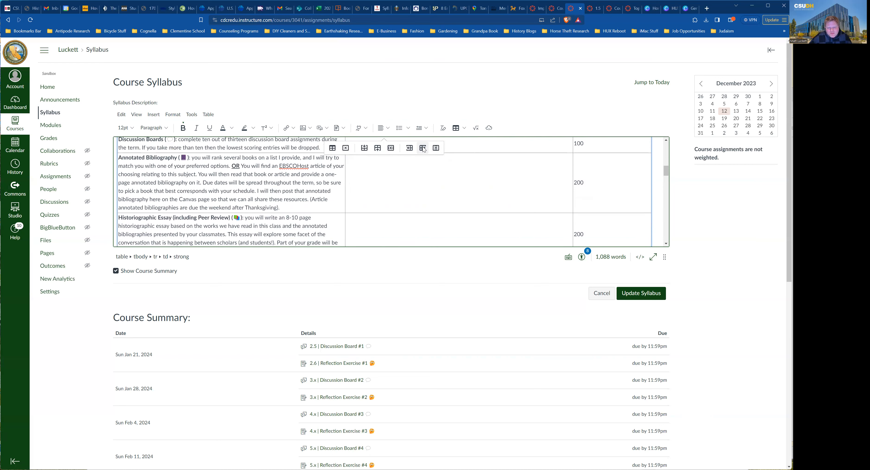
scroll(425, 153, "down", 3)
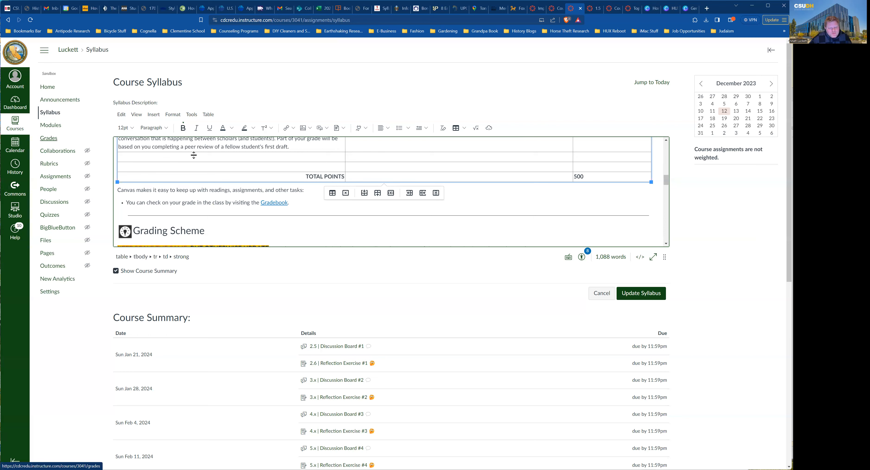
scroll(312, 175, "down", 2)
scroll(196, 191, "down", 1)
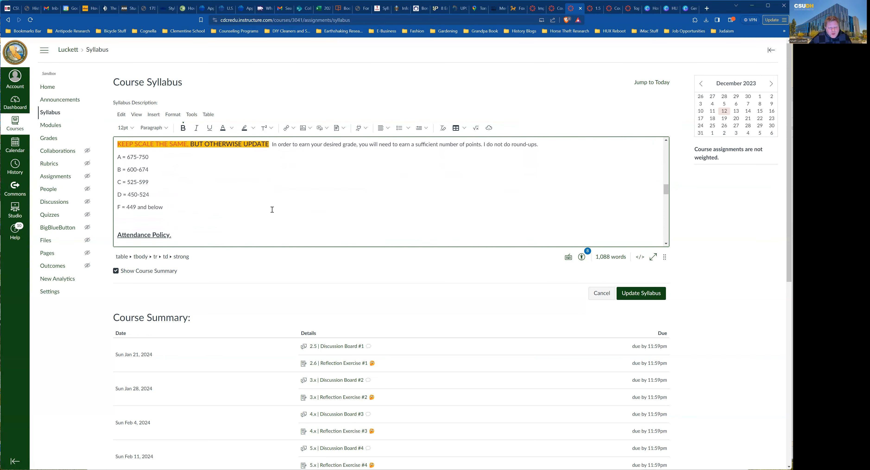
scroll(274, 210, "down", 1)
scroll(190, 192, "down", 1)
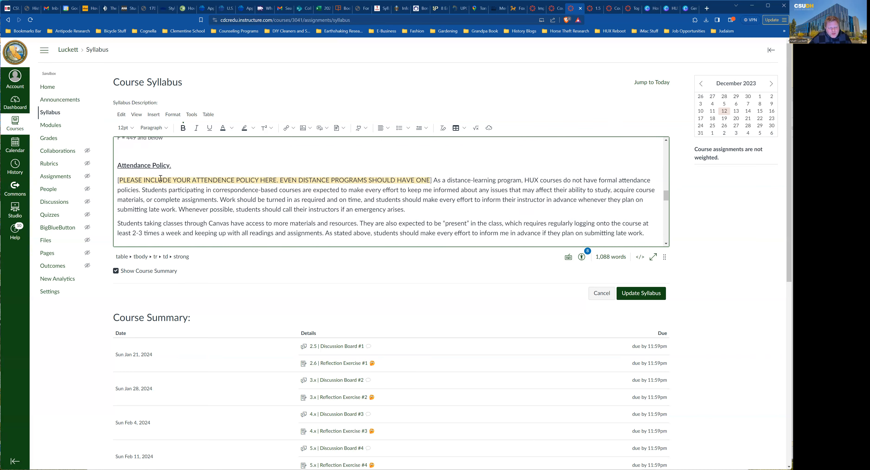
scroll(164, 179, "down", 2)
scroll(163, 178, "up", 1)
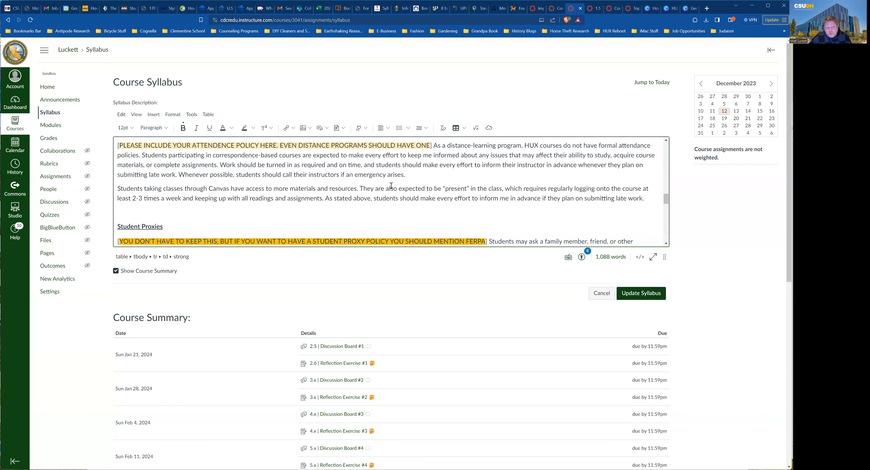
scroll(390, 187, "down", 3)
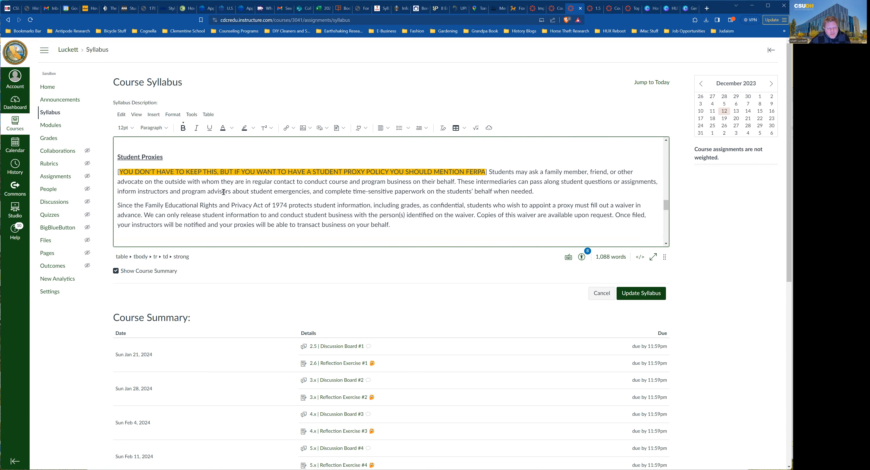
scroll(224, 192, "down", 2)
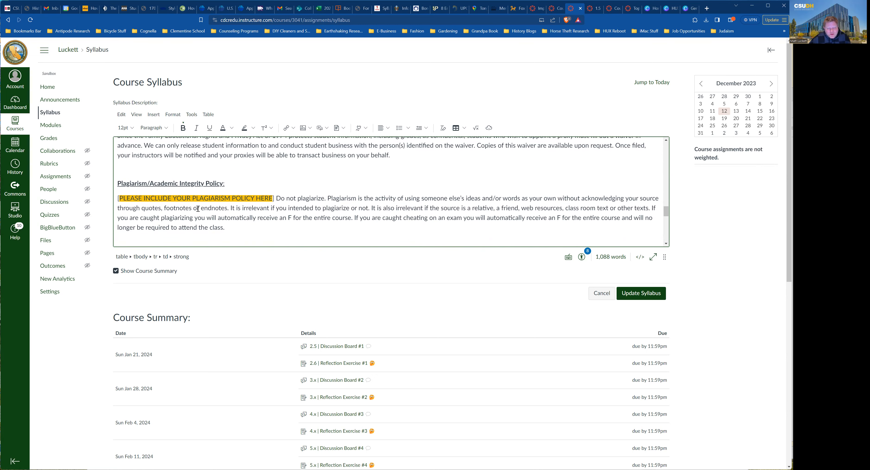
scroll(198, 208, "down", 1)
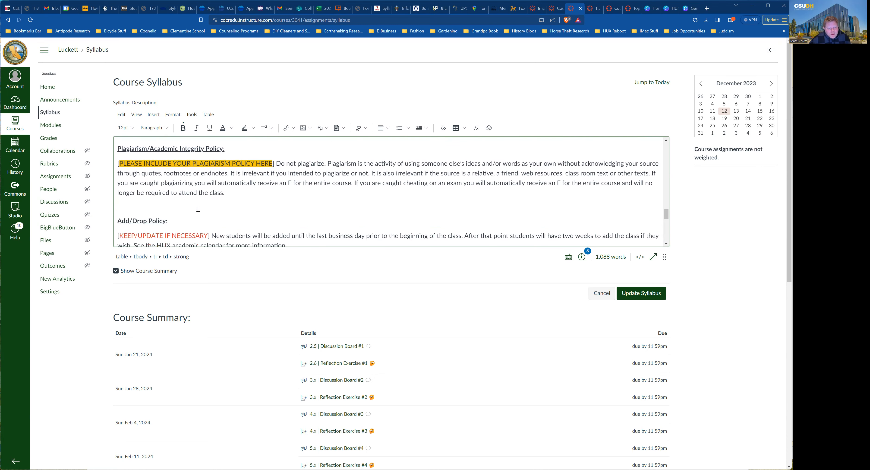
scroll(195, 206, "down", 2)
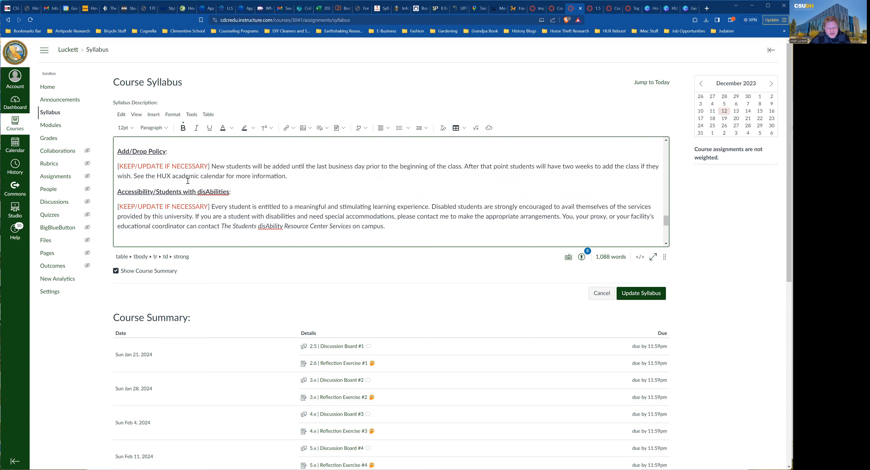
scroll(294, 187, "down", 1)
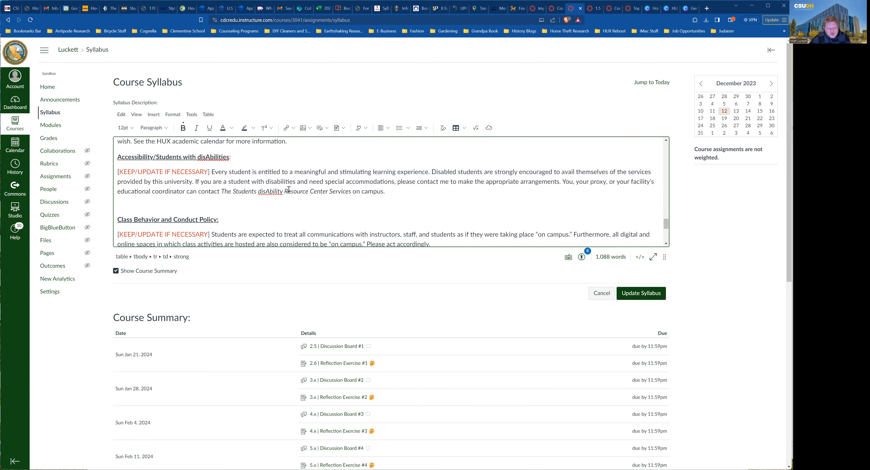
scroll(289, 189, "down", 2)
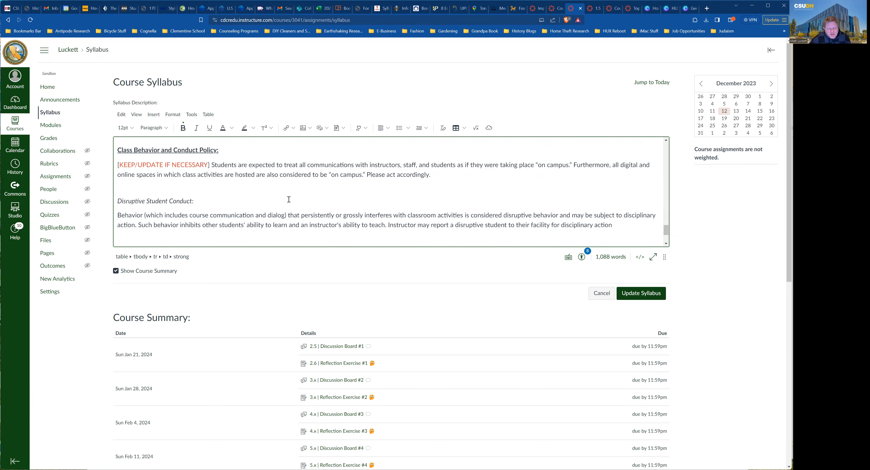
scroll(289, 199, "down", 2)
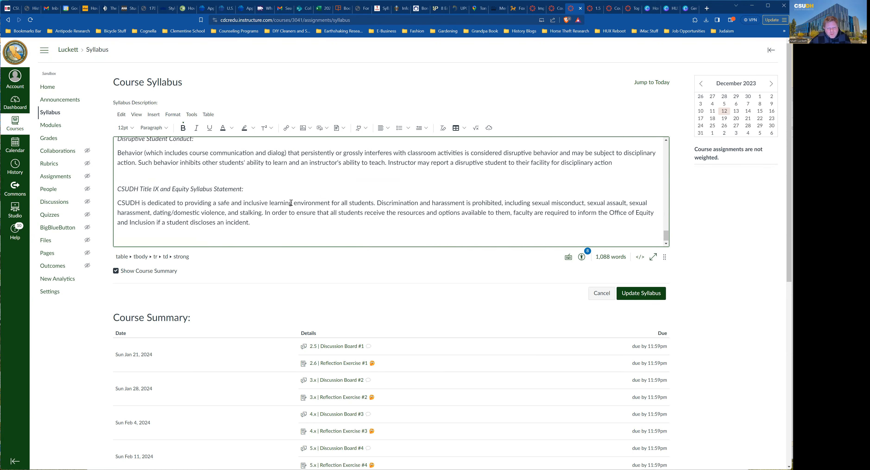
scroll(291, 202, "down", 1)
scroll(336, 219, "up", 2)
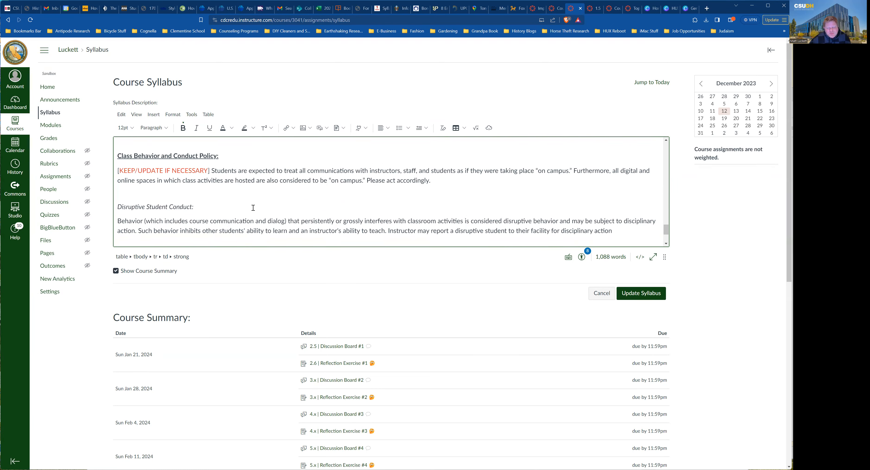
scroll(313, 207, "up", 1)
scroll(312, 206, "up", 5)
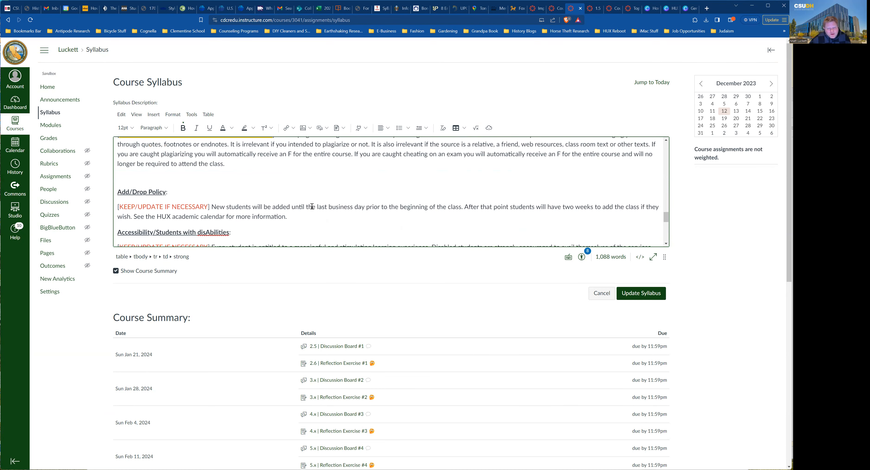
scroll(312, 206, "up", 15)
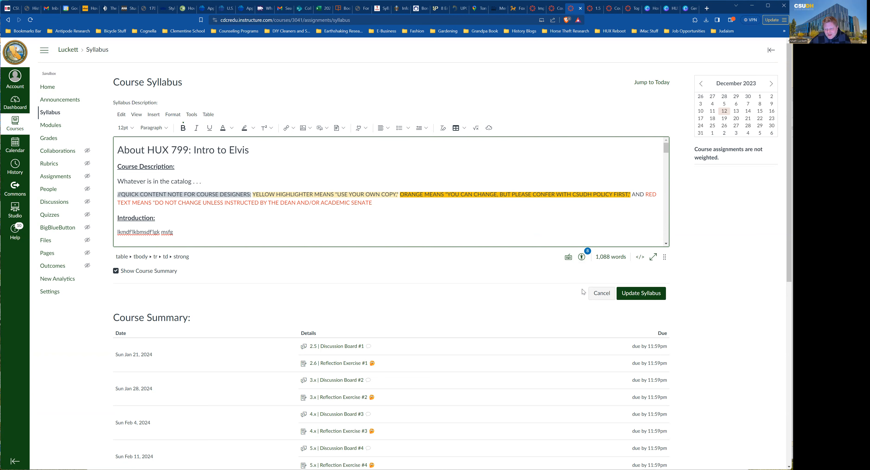
left_click(598, 293)
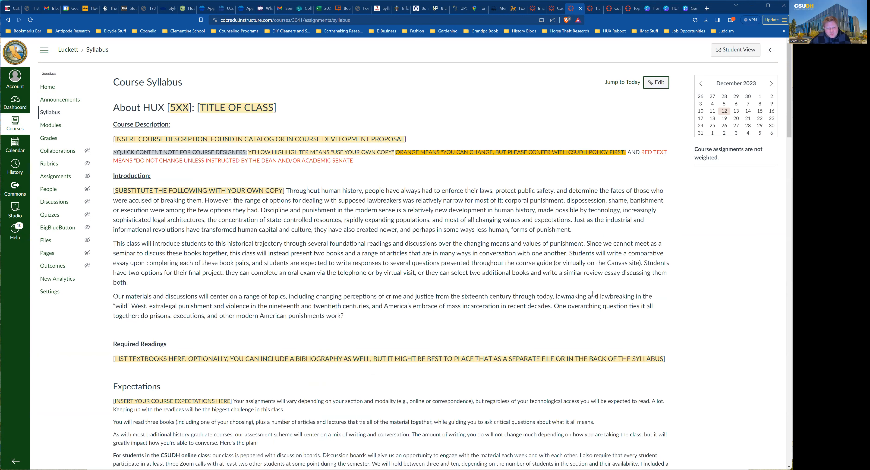
left_click(50, 129)
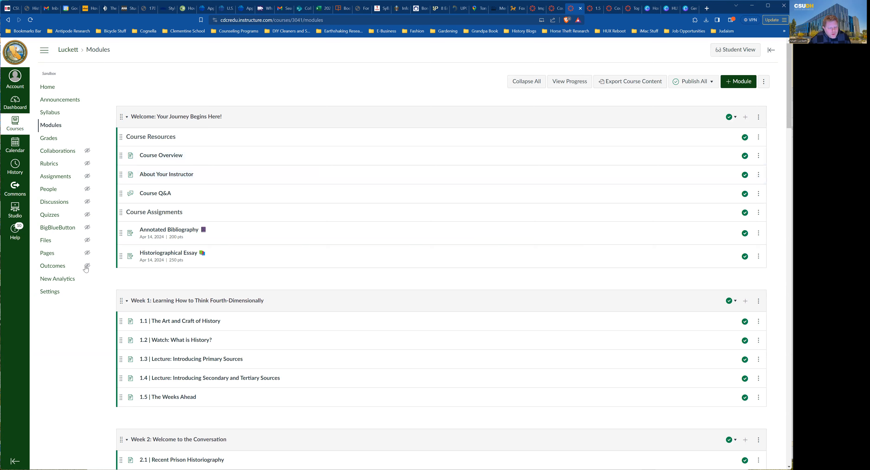
Open course Settings in a new browser tab, view it, then return to the Modules tab.
right_click(57, 292)
left_click(77, 301)
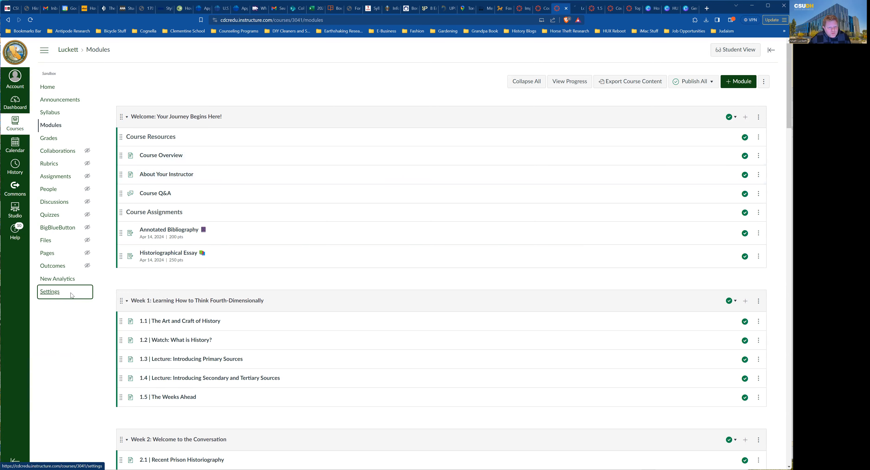
left_click(576, 9)
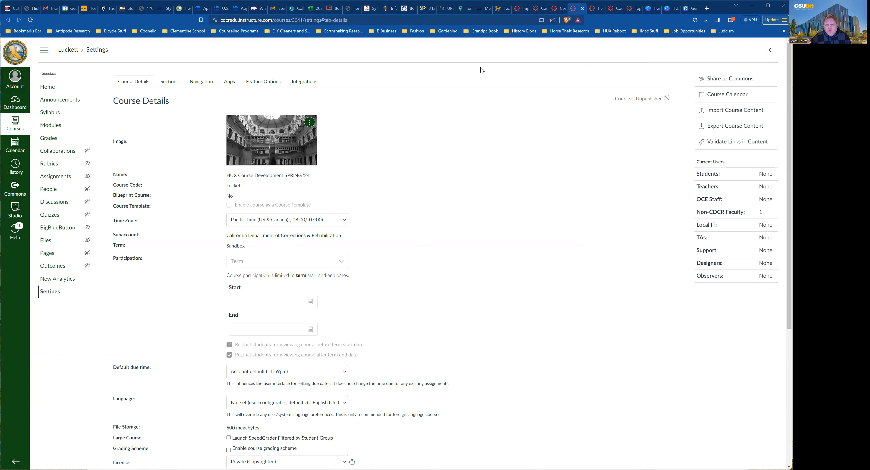
left_click(561, 11)
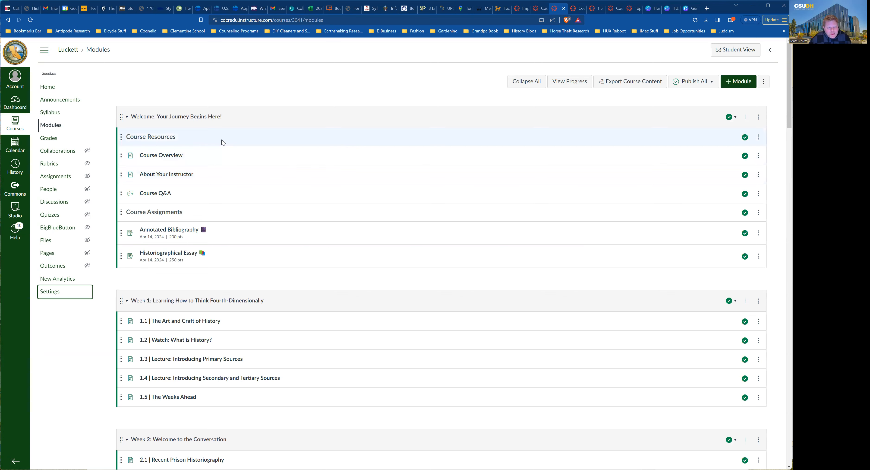
Review the modules down to Weeks 12 and 13 and back up, then open Course Overview.
scroll(237, 147, "down", 2)
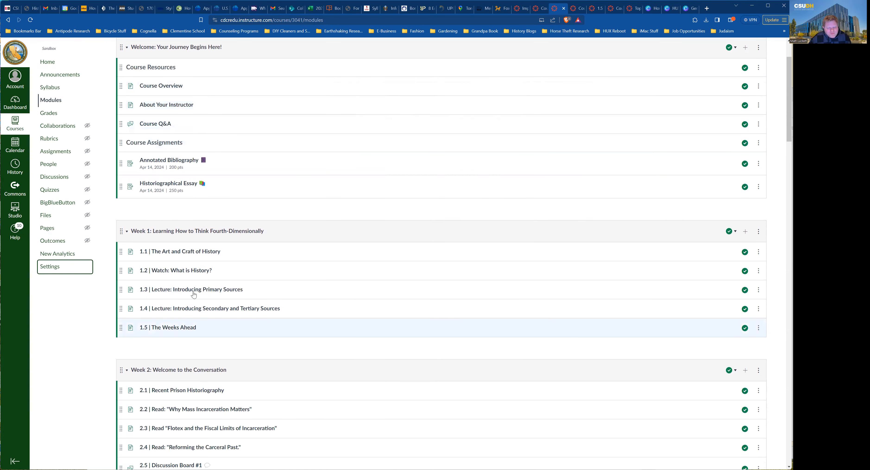
scroll(189, 306, "down", 20)
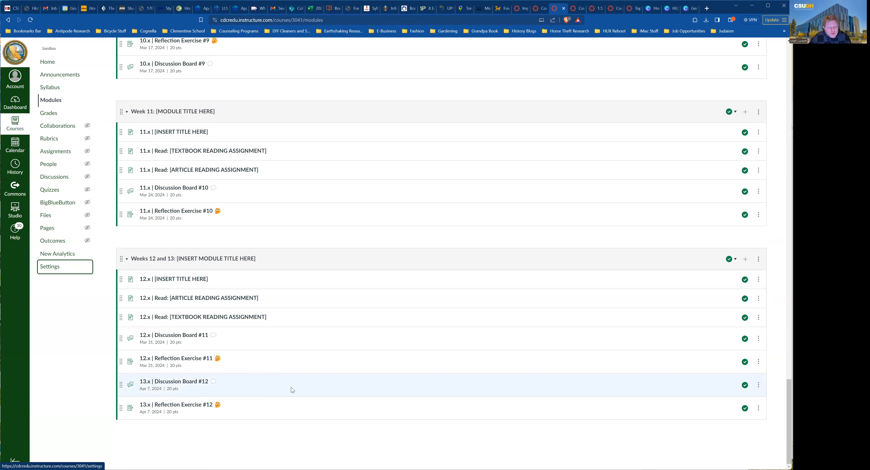
scroll(286, 388, "up", 5)
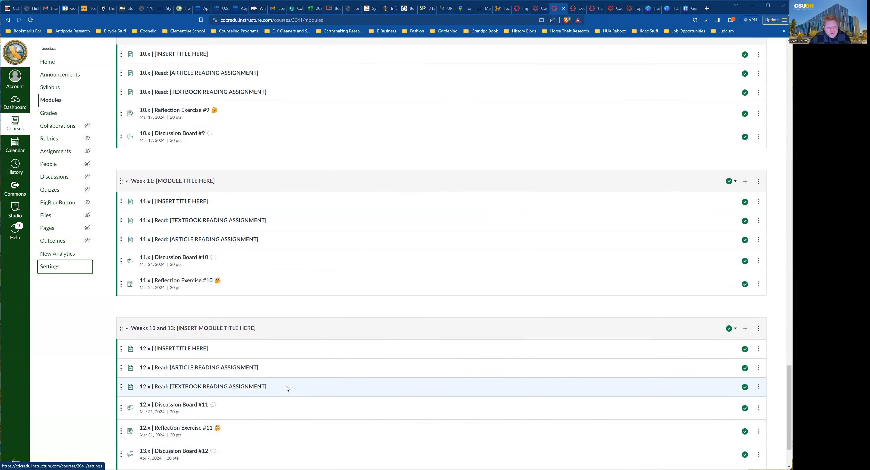
scroll(285, 385, "up", 8)
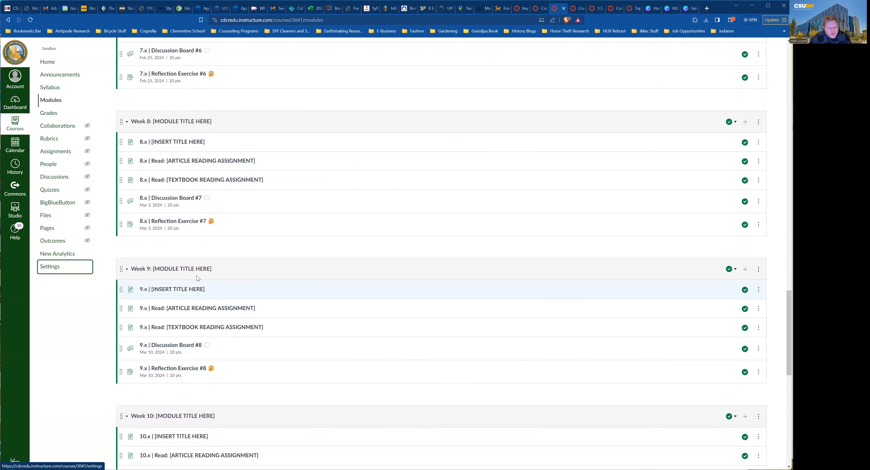
scroll(194, 272, "up", 3)
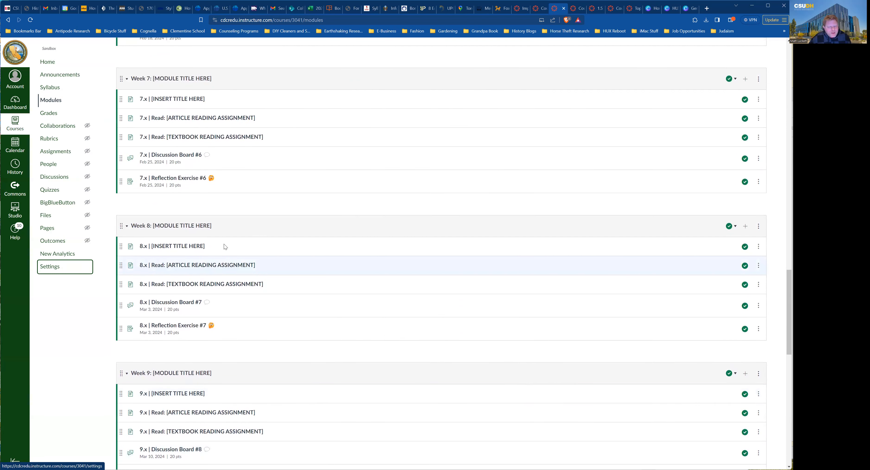
scroll(224, 244, "up", 15)
scroll(224, 244, "up", 6)
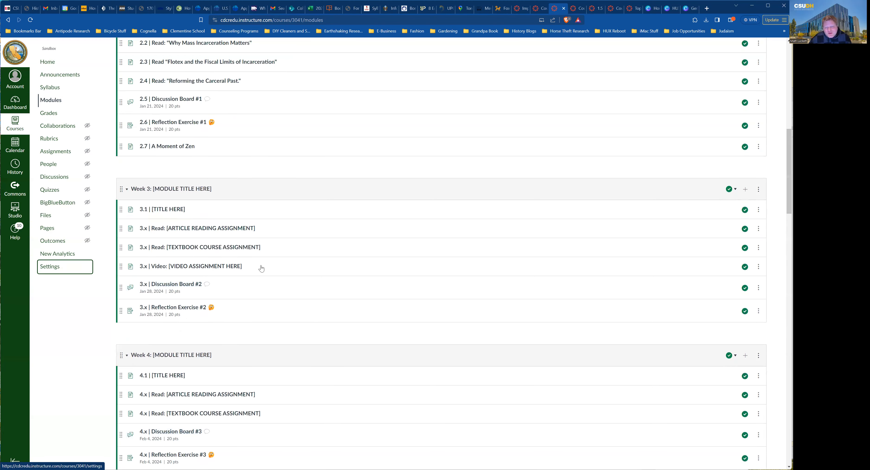
scroll(316, 284, "up", 3)
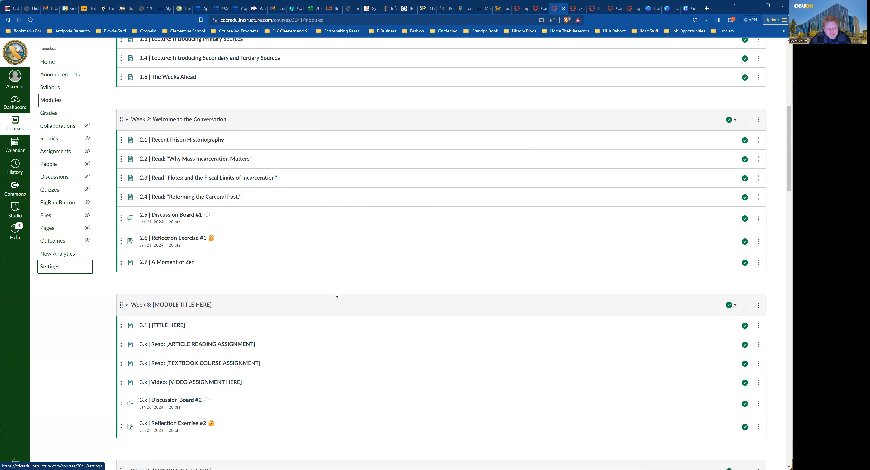
scroll(337, 291, "up", 2)
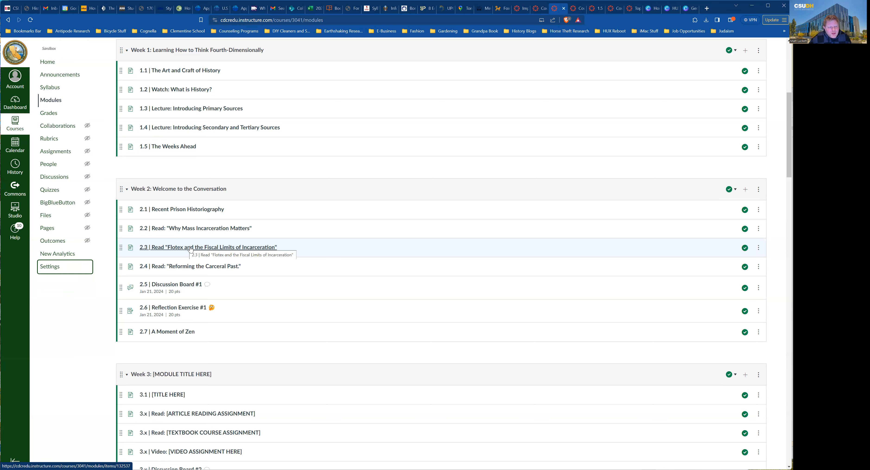
scroll(191, 249, "up", 2)
scroll(301, 262, "up", 5)
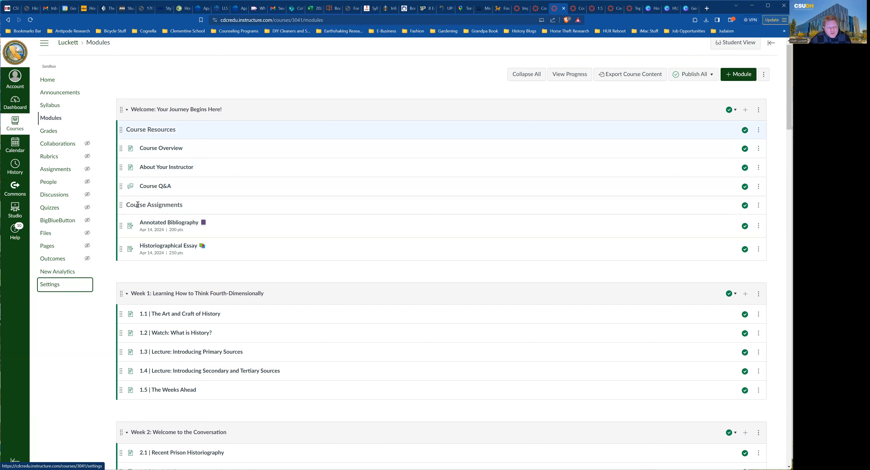
left_click(157, 150)
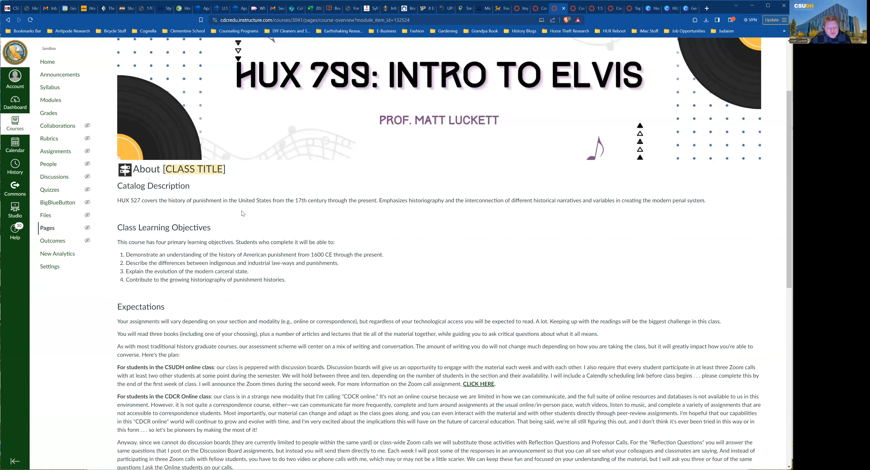
Step from Course Overview through About Your Instructor to the Course Q&A discussion with Next.
scroll(181, 370, "down", 10)
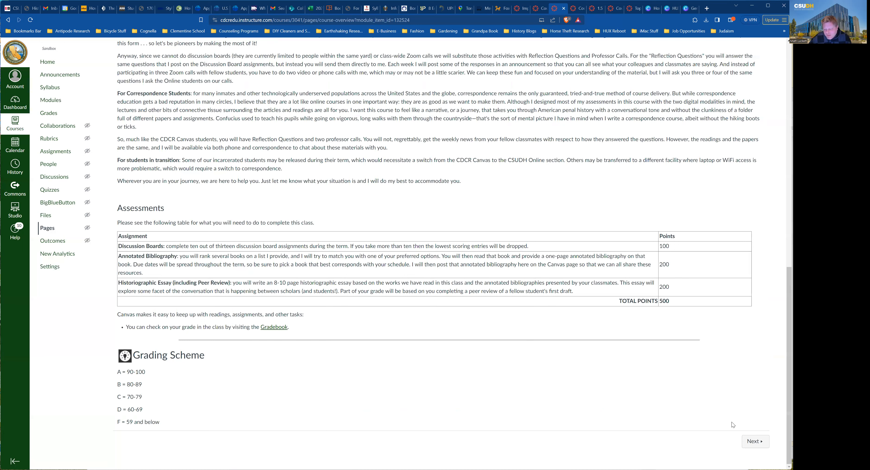
left_click(754, 441)
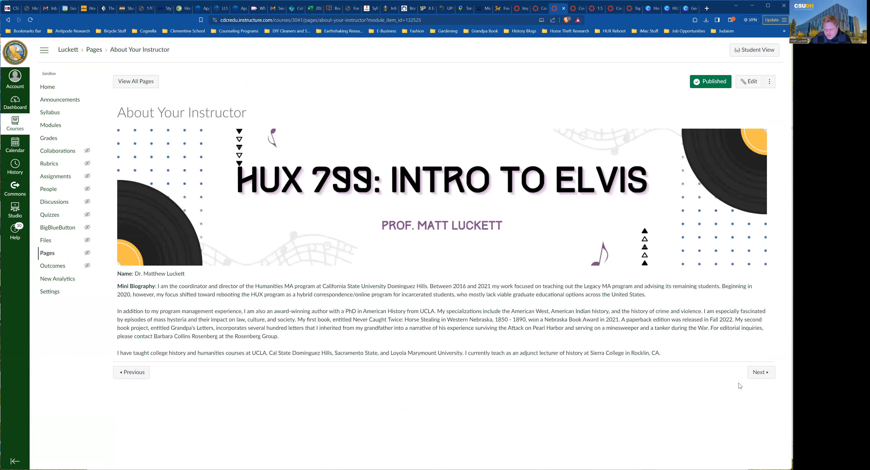
left_click(763, 378)
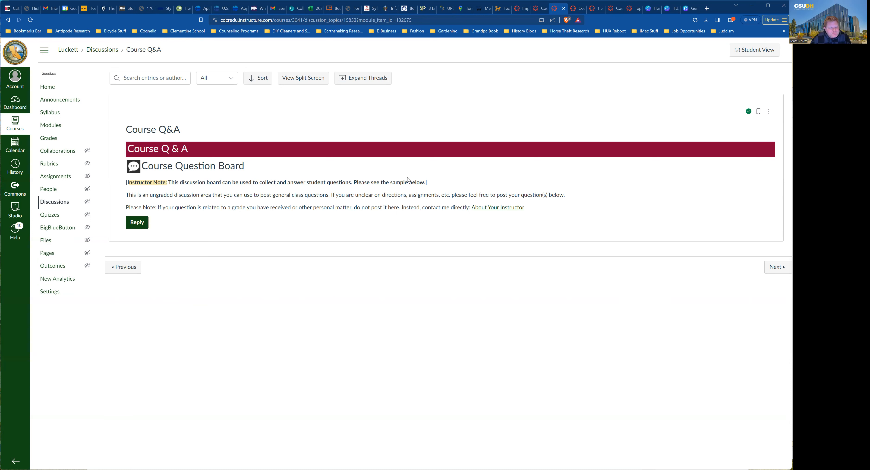
Return to Modules and scroll through the module list, ending back near the top.
left_click(49, 125)
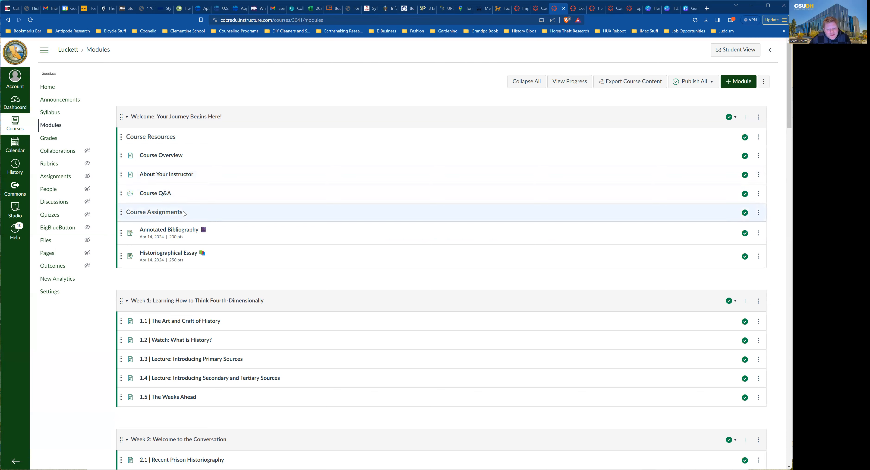
scroll(182, 210, "down", 1)
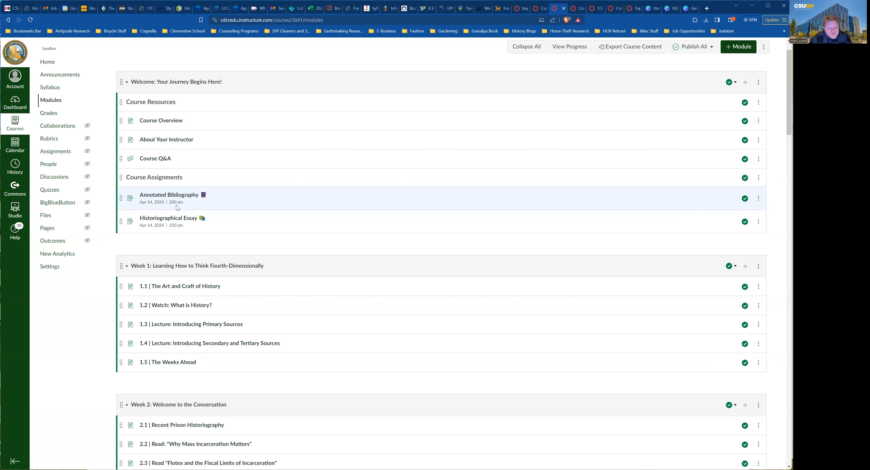
scroll(156, 219, "down", 4)
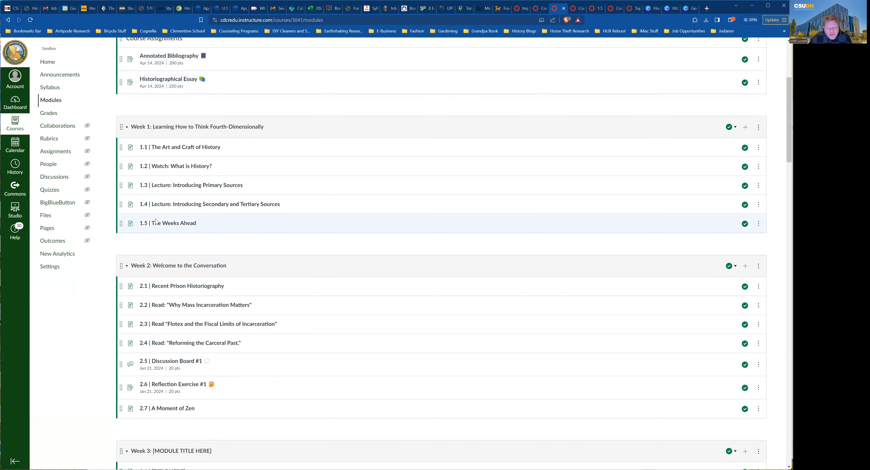
scroll(210, 229, "down", 2)
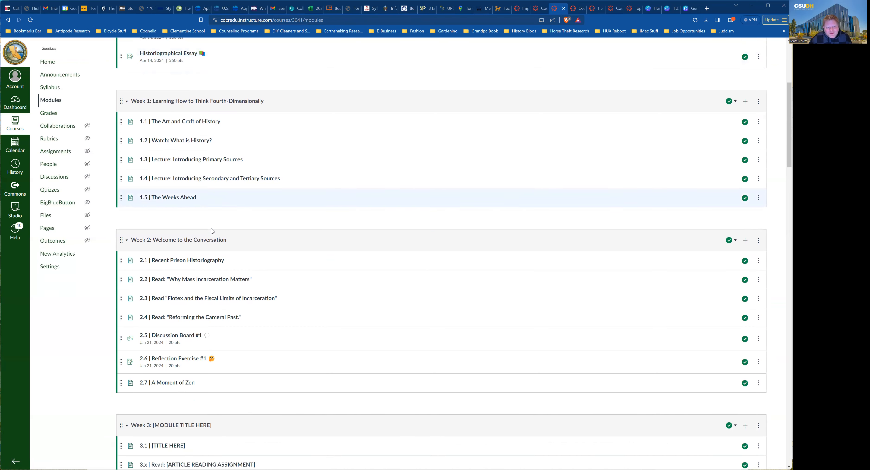
scroll(212, 234, "down", 2)
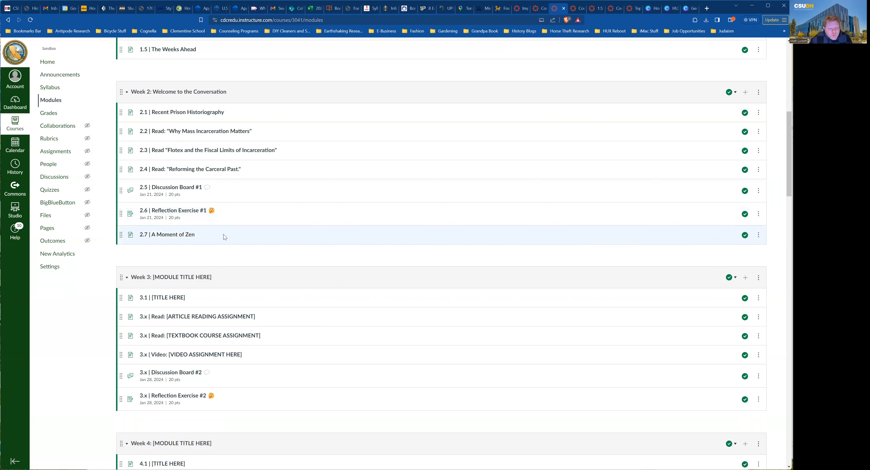
scroll(222, 235, "down", 11)
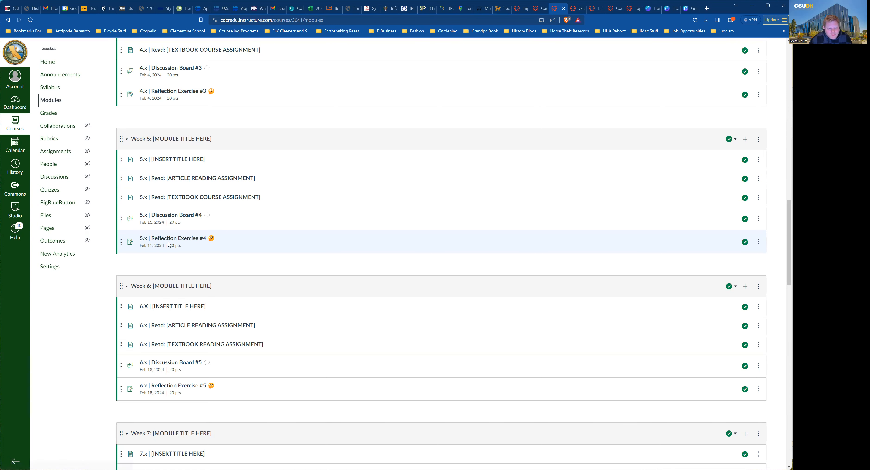
scroll(179, 250, "up", 15)
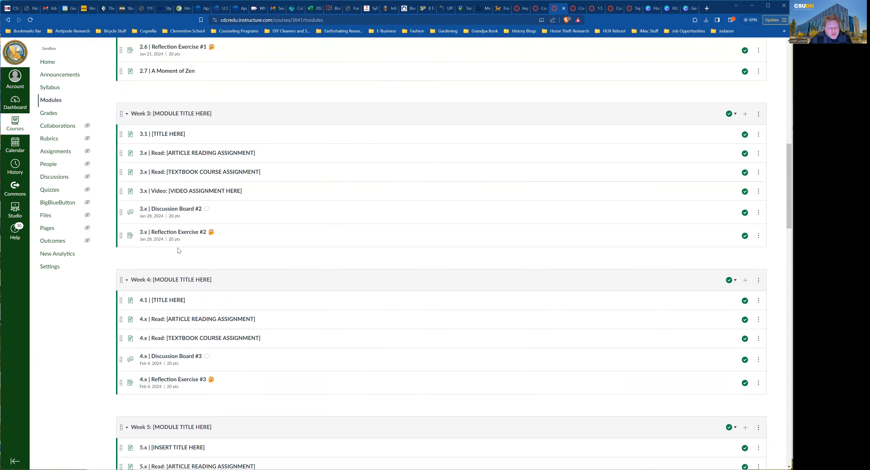
scroll(179, 250, "up", 6)
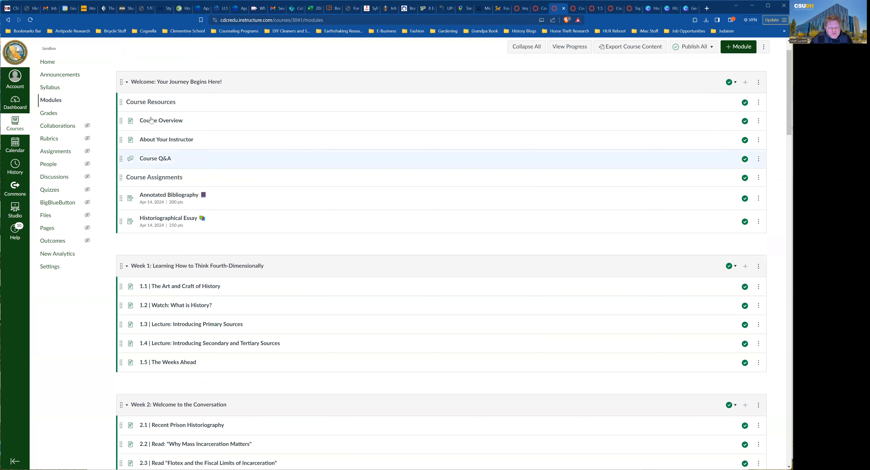
Scroll down to the Week 2 module and open 2.1 | Recent Prison Historiography.
scroll(199, 159, "down", 1)
scroll(199, 164, "down", 4)
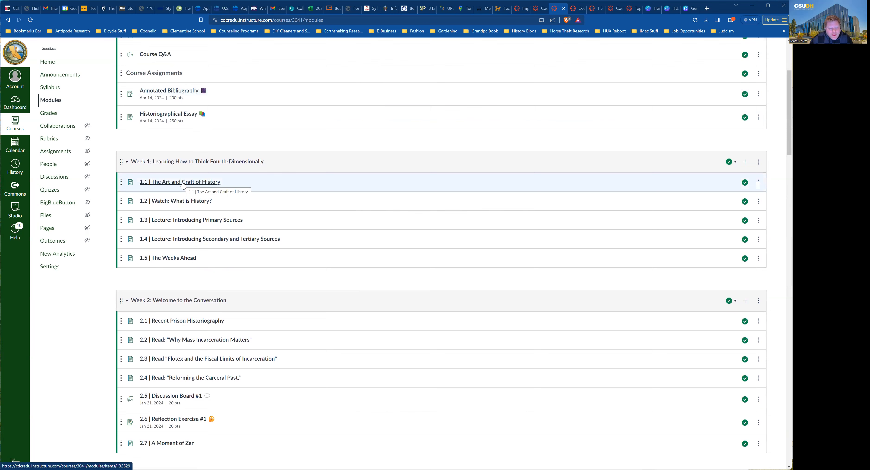
scroll(183, 186, "down", 2)
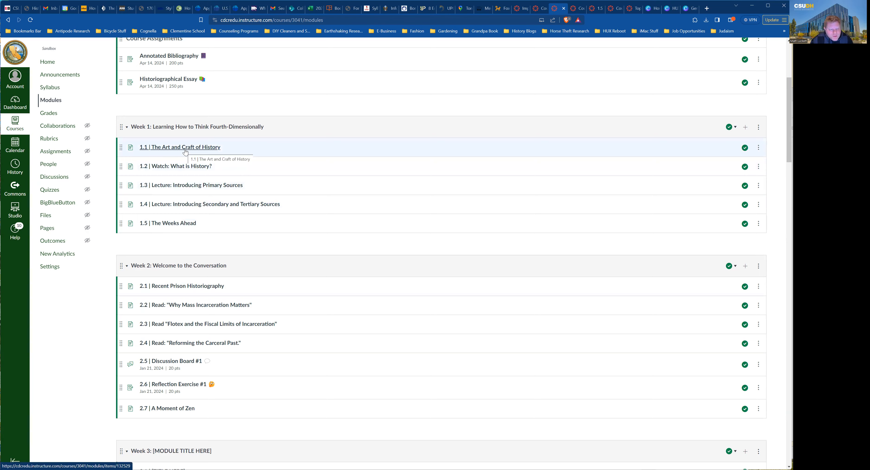
scroll(203, 200, "down", 2)
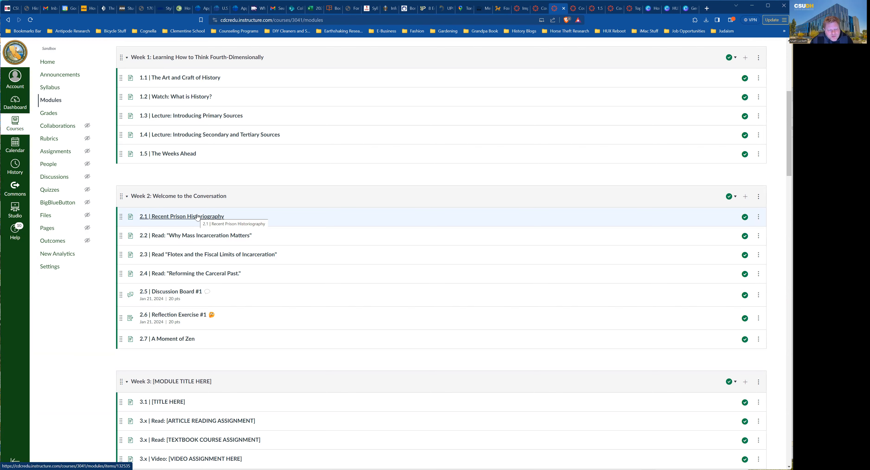
left_click(197, 218)
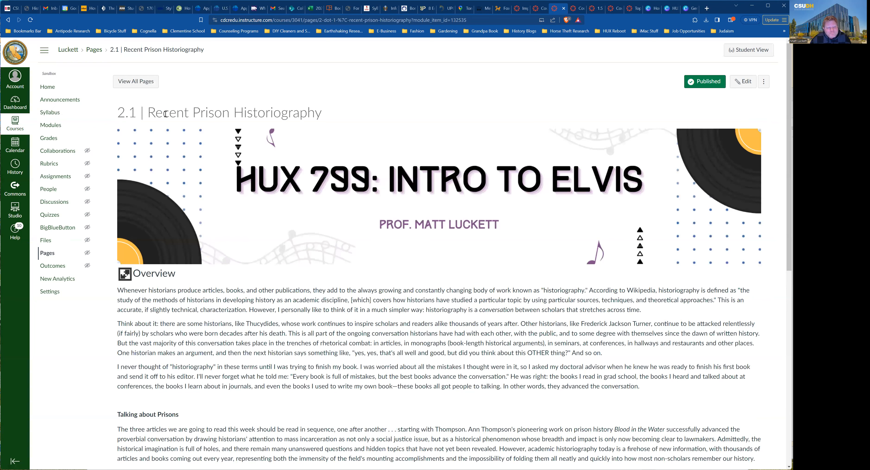
scroll(192, 185, "down", 3)
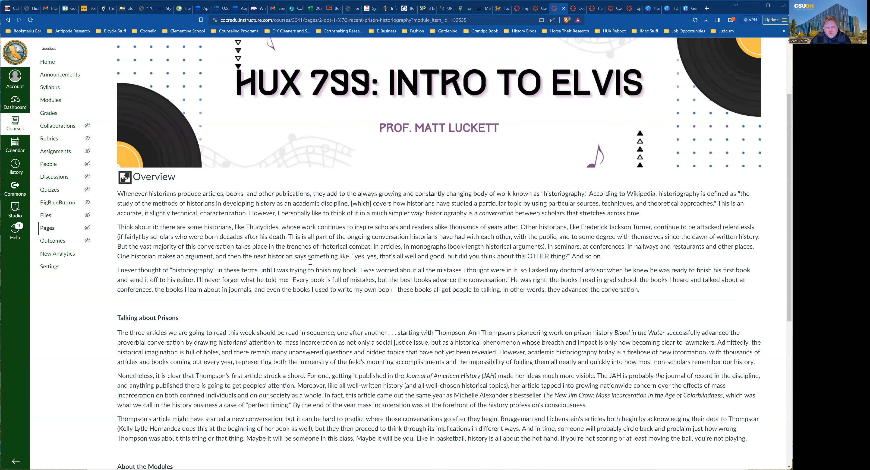
scroll(314, 260, "down", 2)
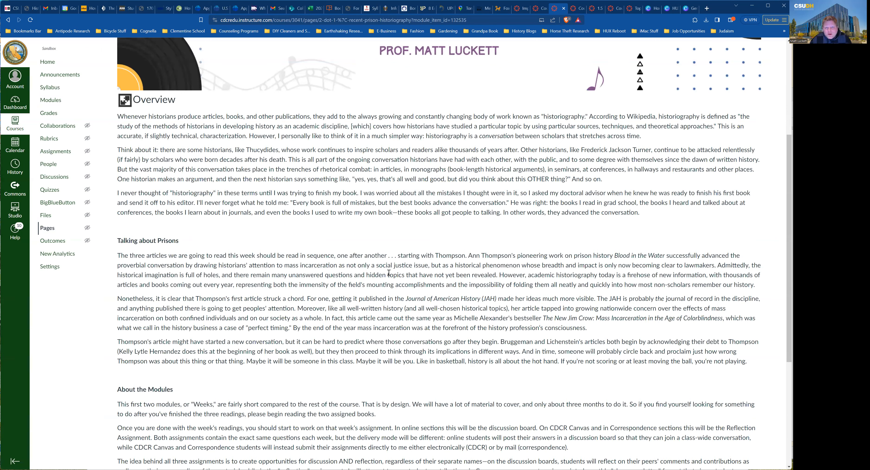
scroll(389, 273, "up", 2)
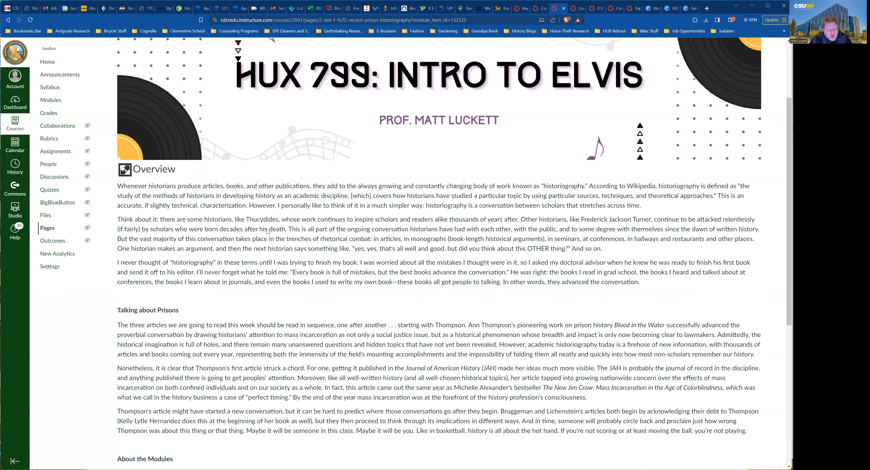
Scroll past the To Do List and advance to the 2.2 Why Mass Incarceration Matters reading.
scroll(199, 205, "down", 1)
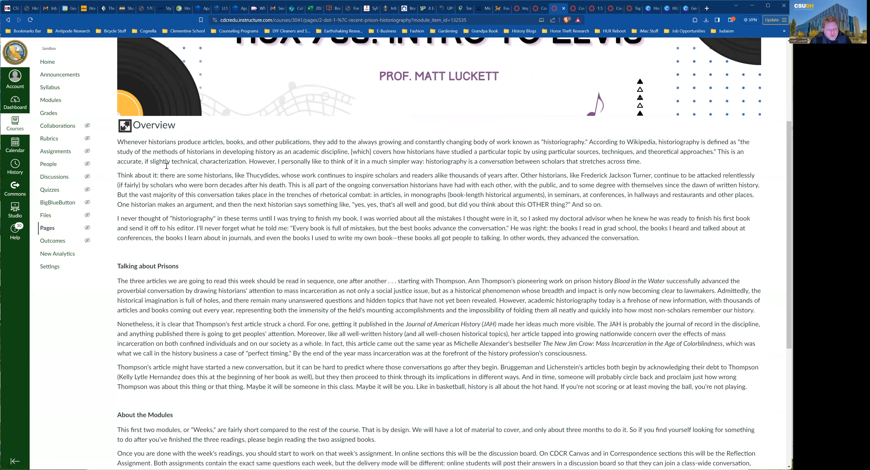
scroll(247, 189, "down", 2)
scroll(247, 188, "down", 2)
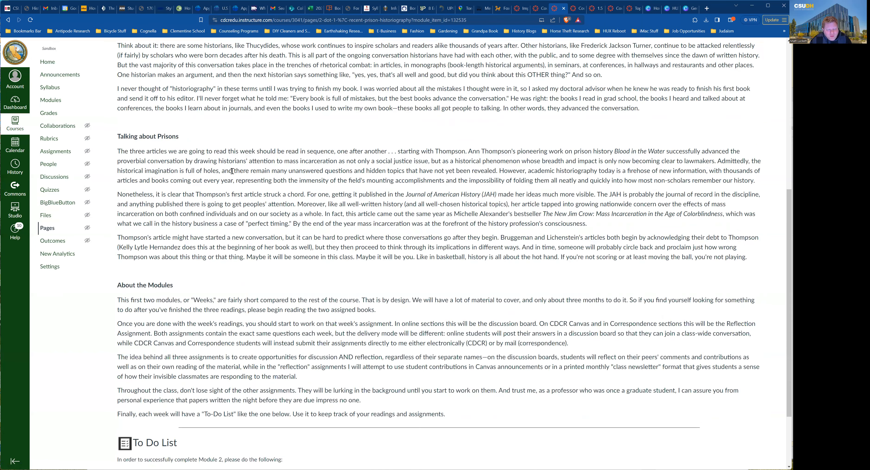
scroll(327, 267, "down", 1)
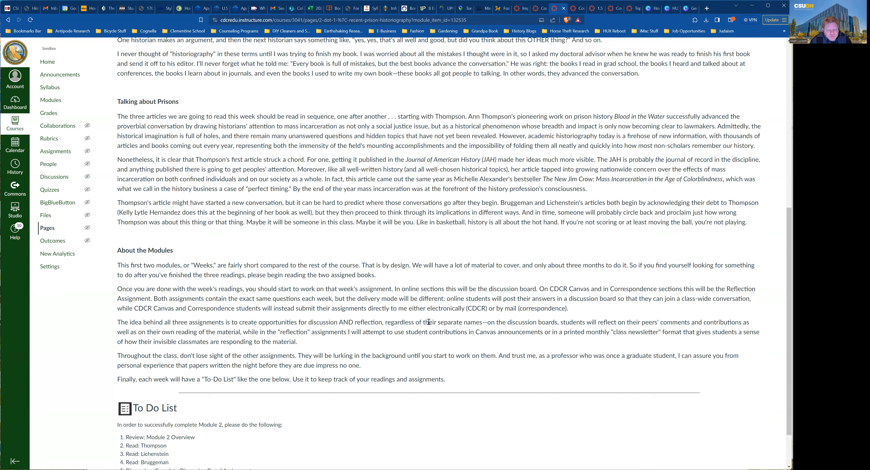
scroll(429, 322, "down", 1)
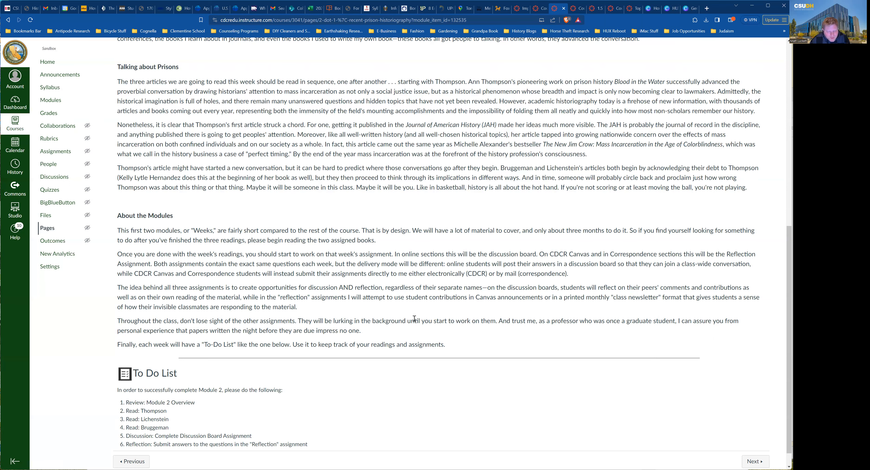
scroll(373, 301, "down", 1)
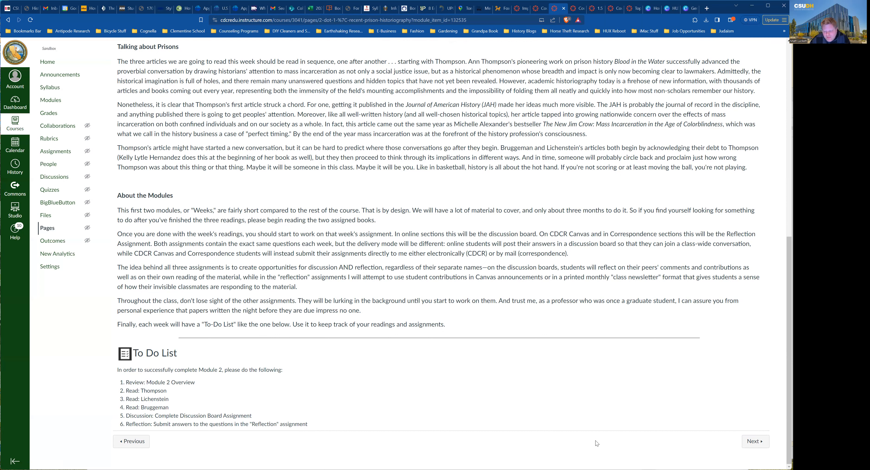
left_click(748, 444)
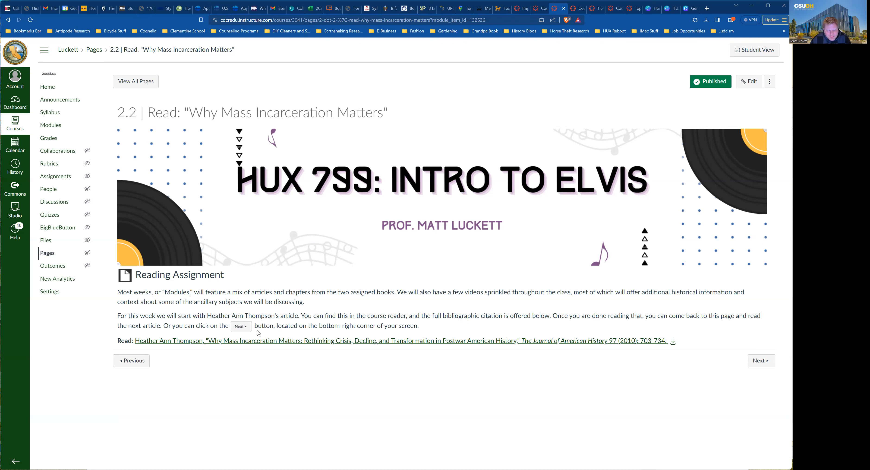
Open the Thompson.pdf article linked in the 2.2 reading assignment.
left_click(282, 342)
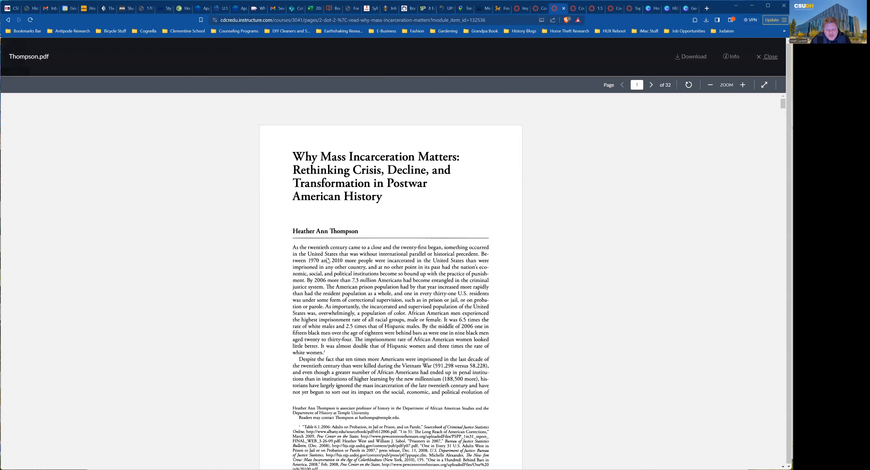
Scroll through the 32-page Thompson.pdf preview, then go back to the 2.1 Recent Prison Historiography page.
scroll(328, 261, "down", 5)
scroll(330, 263, "down", 6)
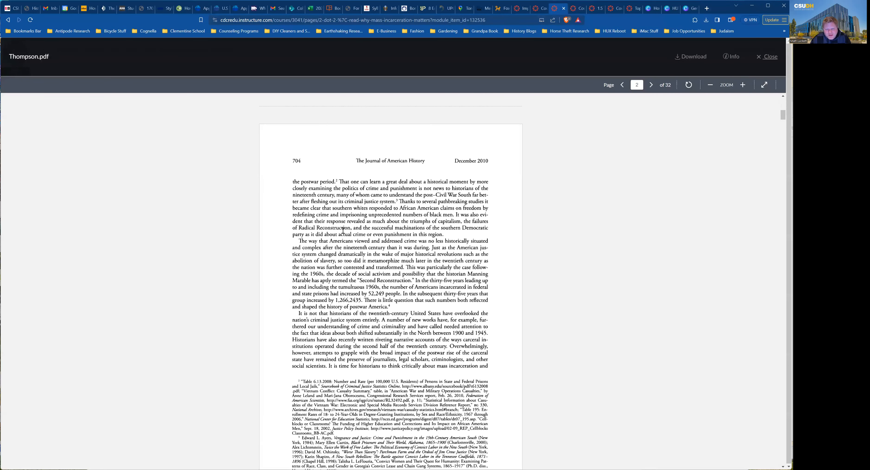
scroll(583, 98, "down", 5)
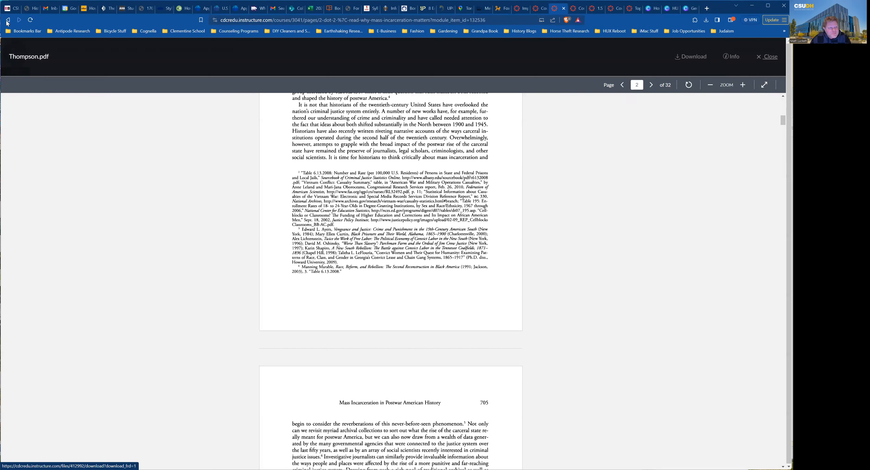
key("alt+Left")
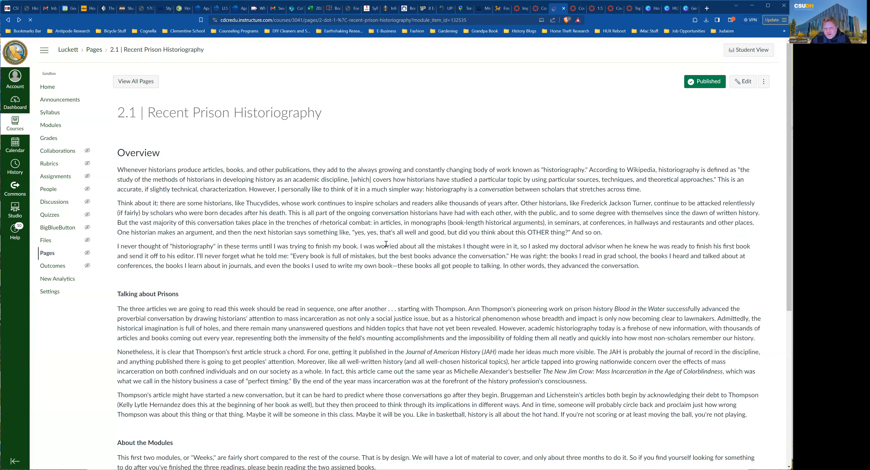
Move on to the 2.3 Read "Flotex and the Fiscal Limits of Incarceration" page.
scroll(386, 244, "down", 5)
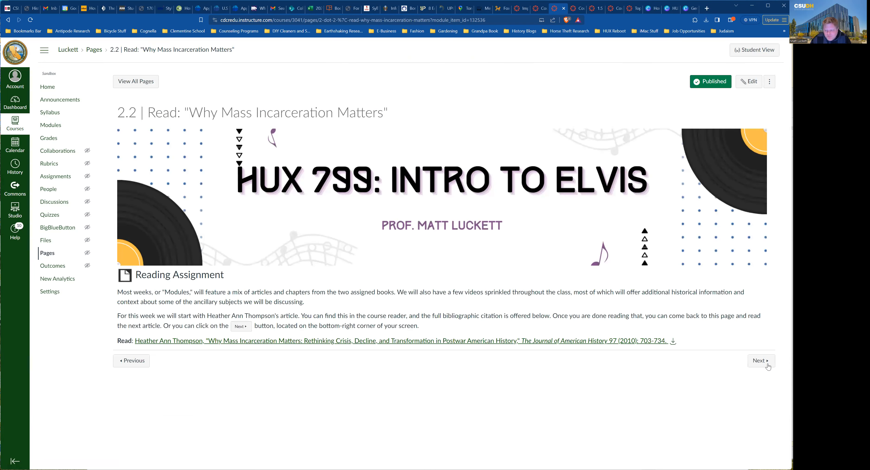
left_click(767, 365)
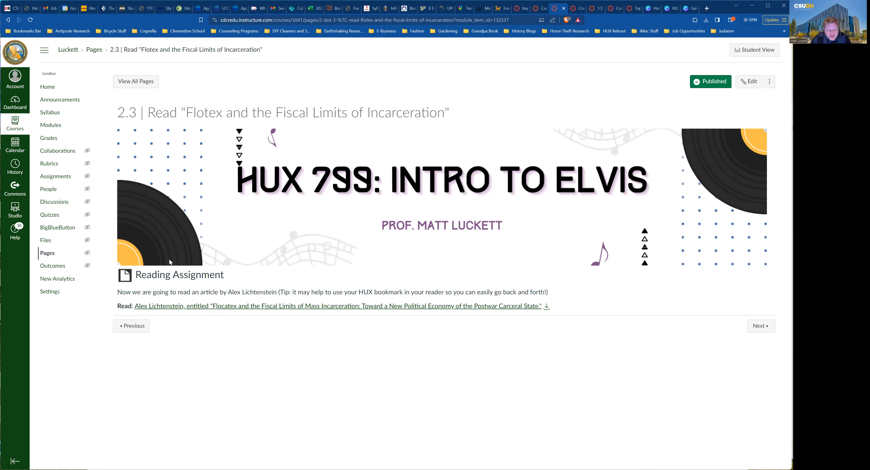
Advance past the Reforming the Carceral Past reading and view Discussion Board #1's guideline questions.
left_click(755, 326)
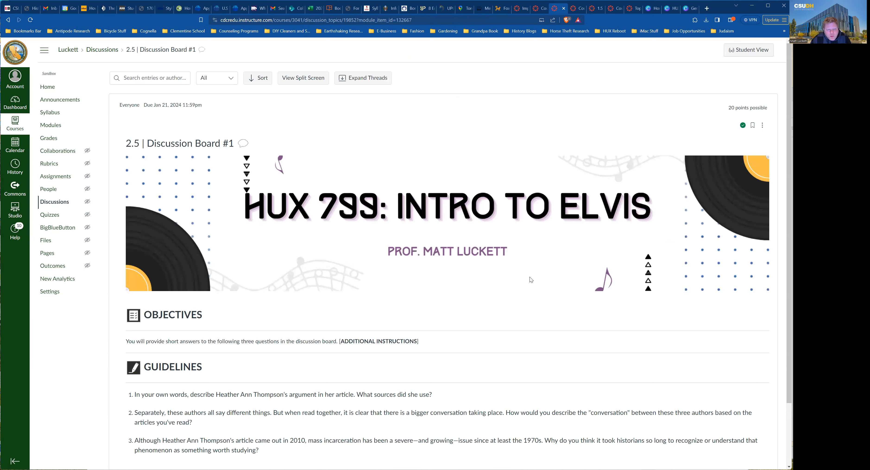
scroll(532, 276, "down", 3)
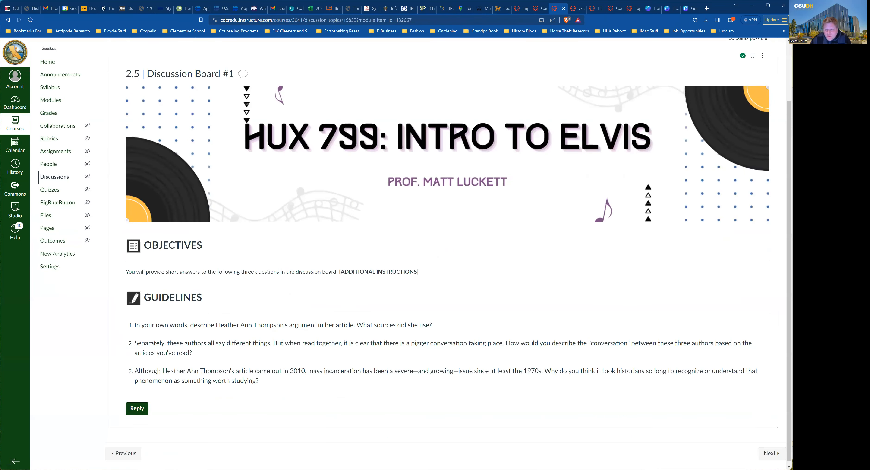
Look over the 2.6 Reflection Exercise #1 assignment, then step back to 2.5 Discussion Board #1.
left_click(778, 453)
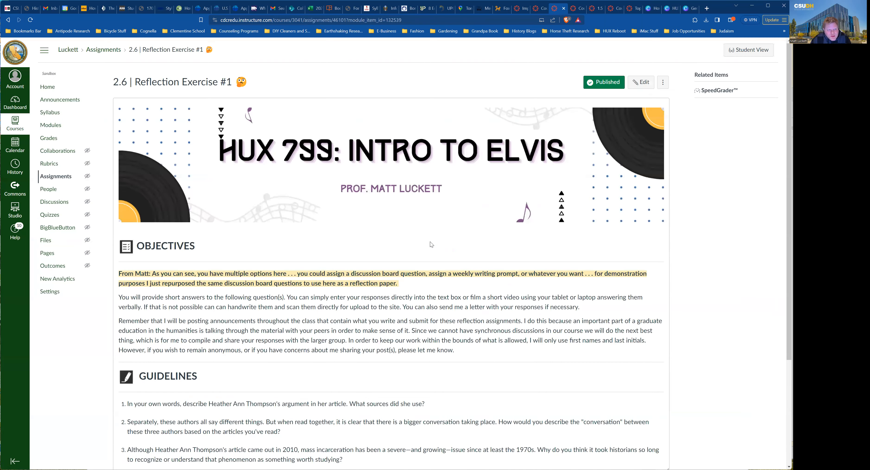
scroll(428, 241, "down", 3)
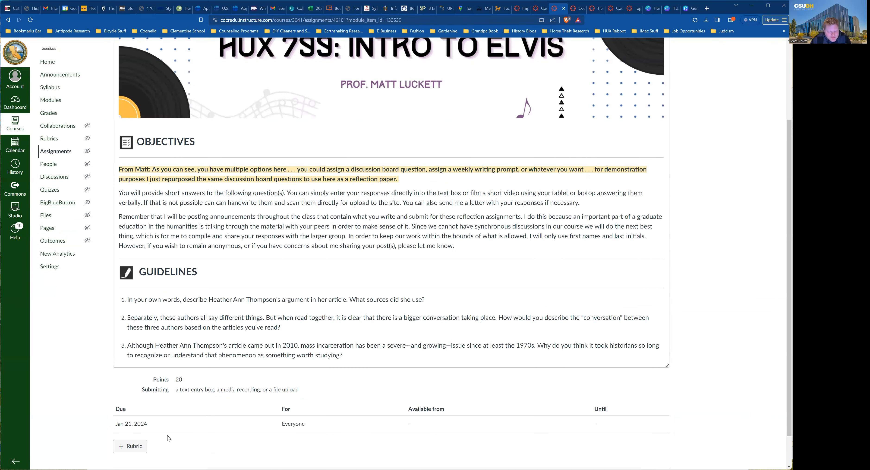
scroll(422, 419, "down", 1)
left_click(133, 442)
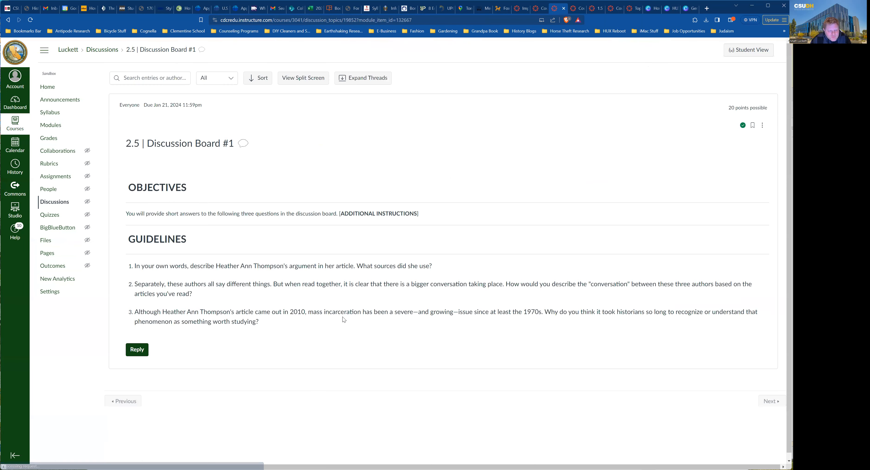
Review 2.6 Reflection Exercise #1, then return to the course Modules list.
scroll(331, 301, "down", 2)
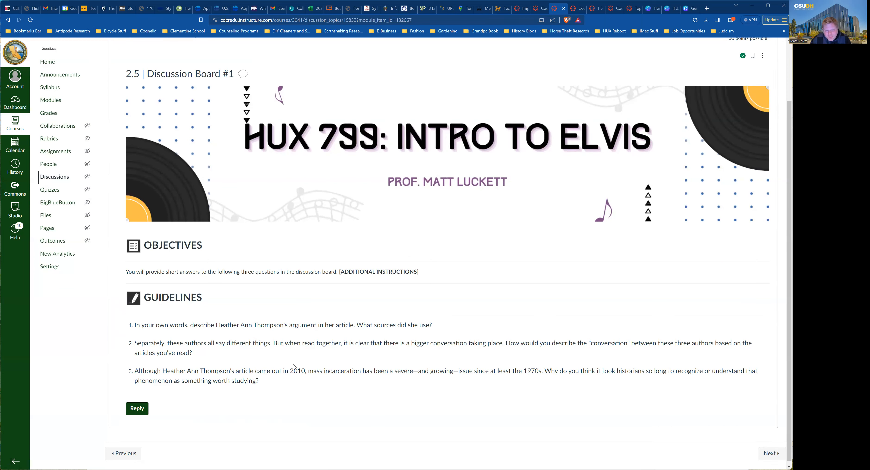
left_click(773, 455)
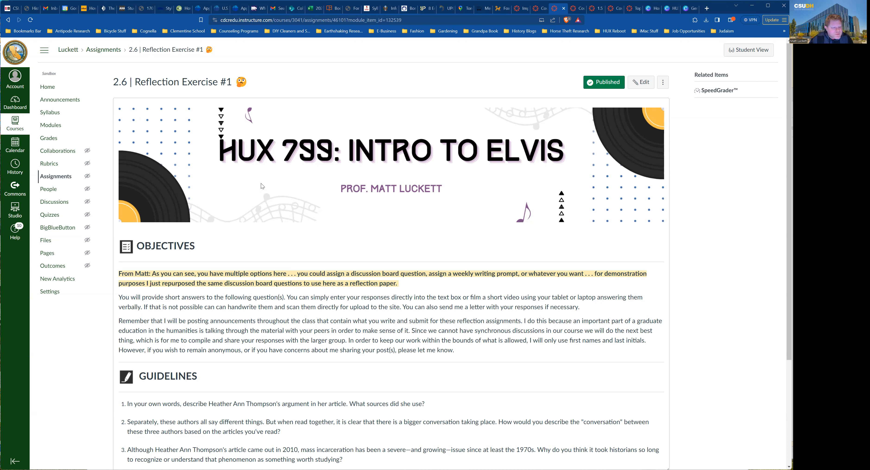
left_click(55, 128)
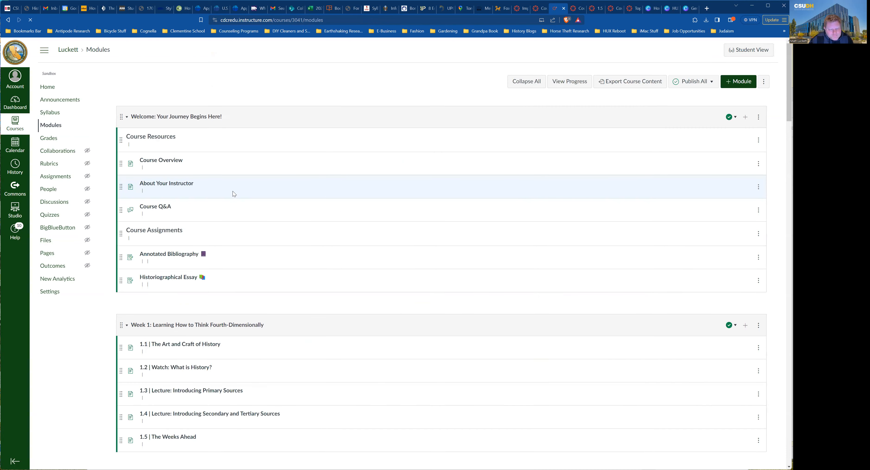
Scroll the Modules list down to the Week 3: [MODULE TITLE HERE] template items.
scroll(214, 195, "down", 2)
scroll(184, 211, "down", 2)
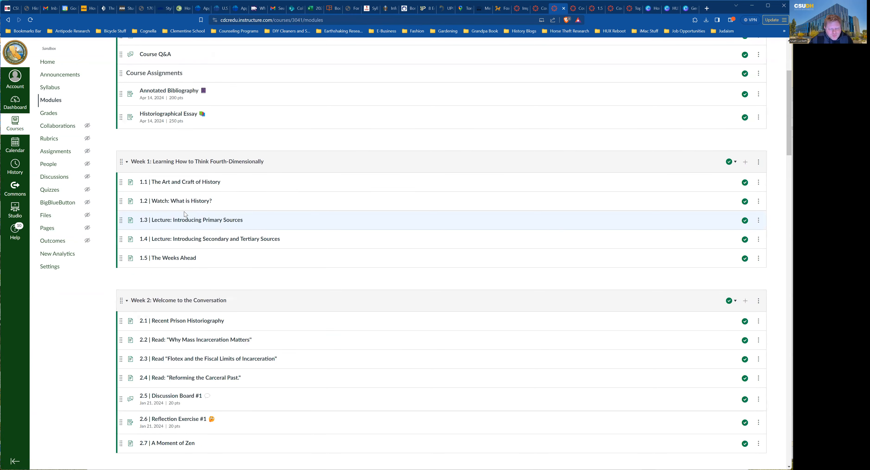
scroll(184, 211, "down", 6)
scroll(180, 213, "down", 3)
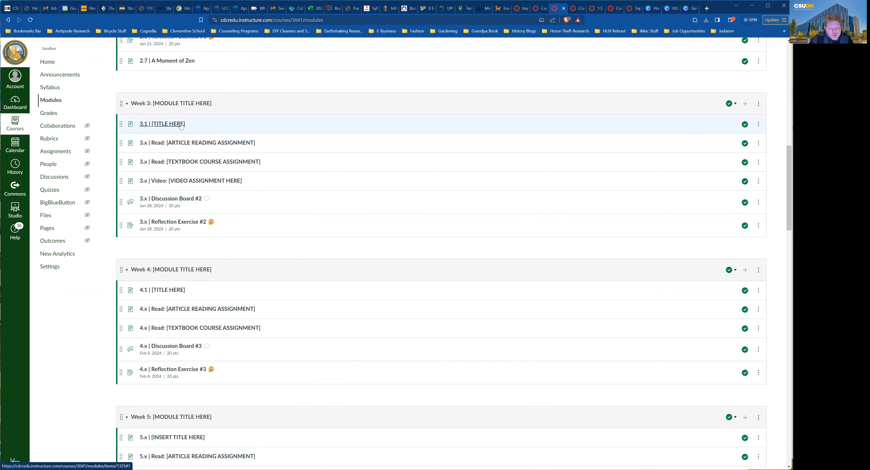
scroll(182, 127, "down", 2)
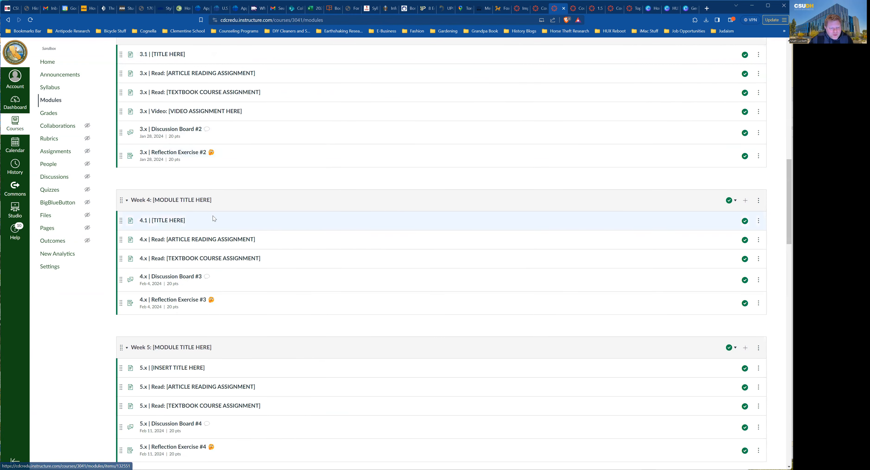
scroll(210, 216, "up", 2)
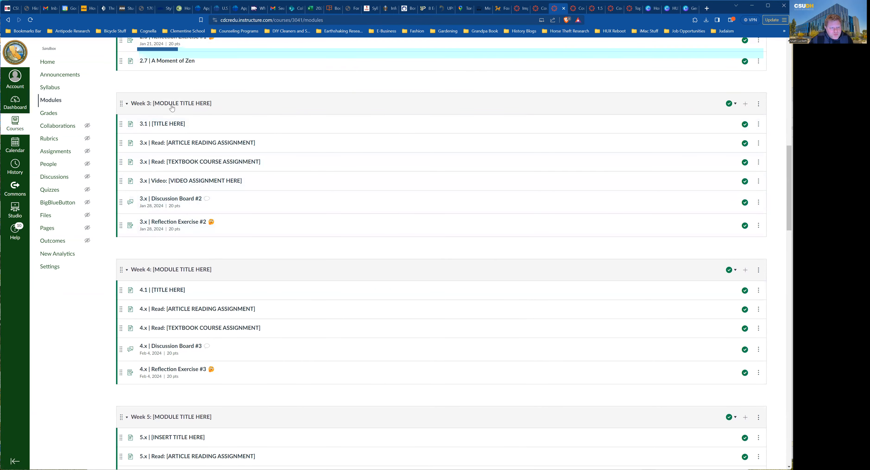
Page from 3.1 [TITLE HERE] through the article and textbook reading templates, then return to Modules.
left_click(169, 124)
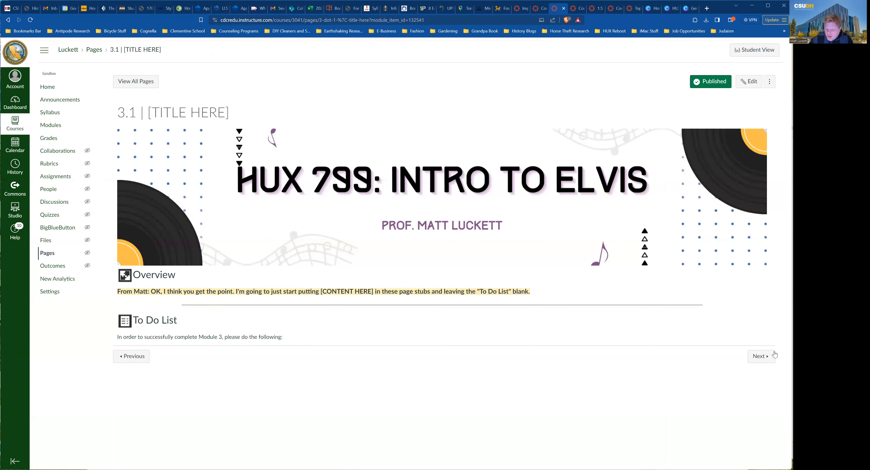
left_click(762, 356)
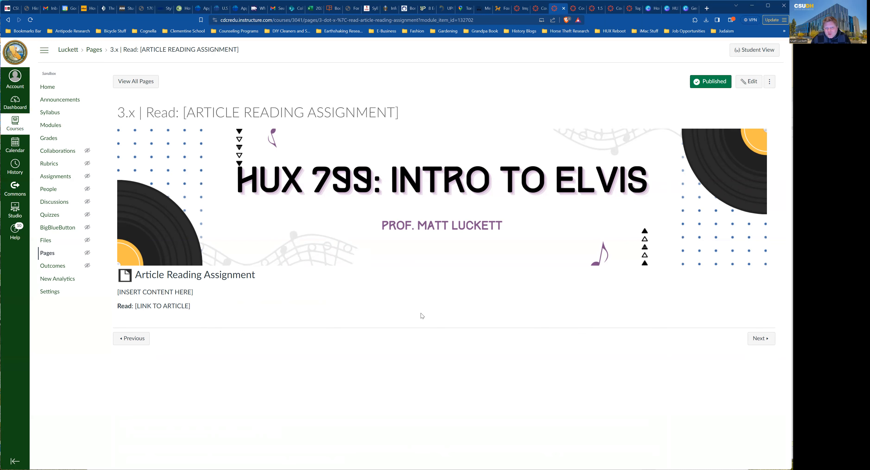
left_click(761, 339)
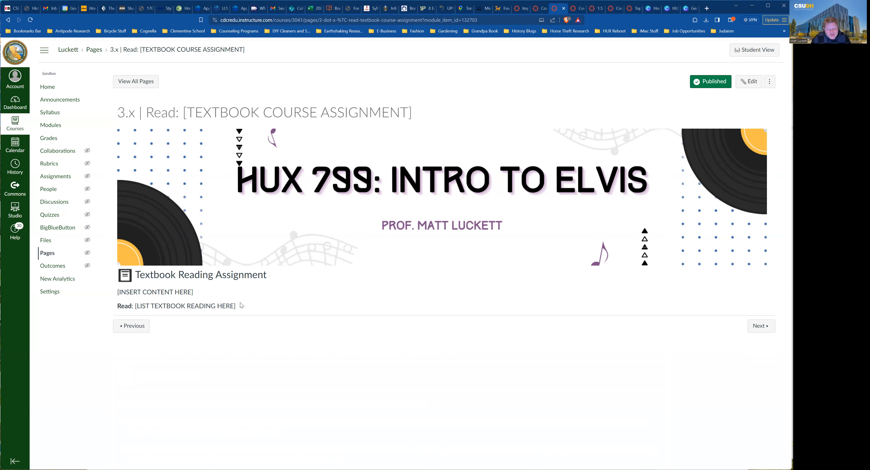
double_click(154, 292)
left_click(154, 293)
left_click(51, 125)
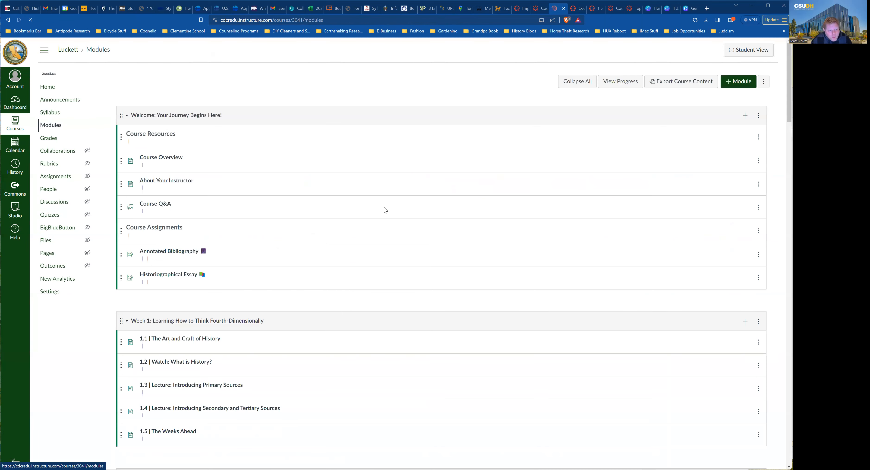
Duplicate the Week 3 textbook reading item twice and open the first Copy's page.
scroll(283, 213, "down", 2)
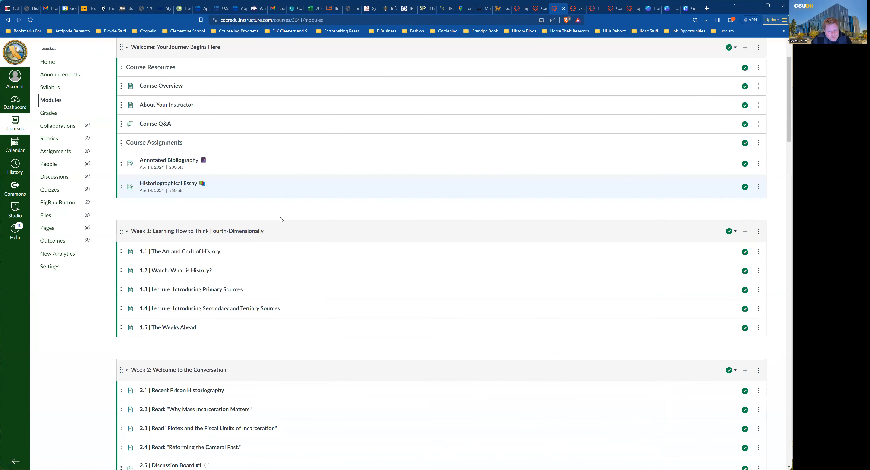
scroll(281, 219, "down", 10)
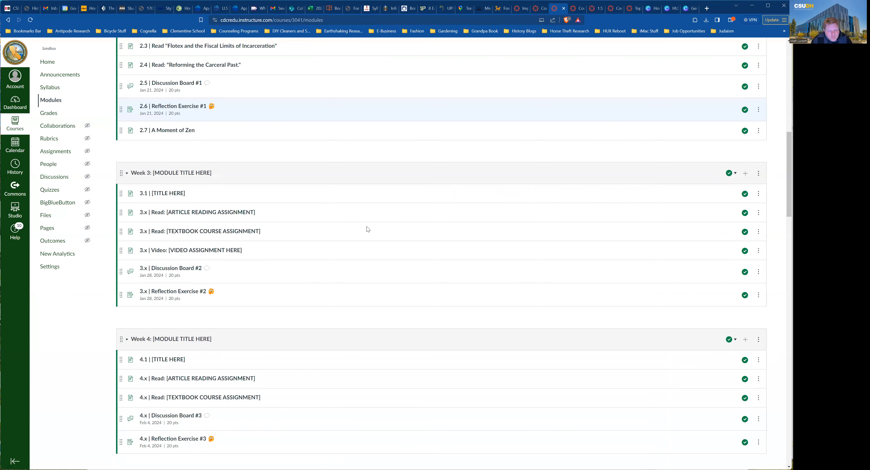
left_click(759, 233)
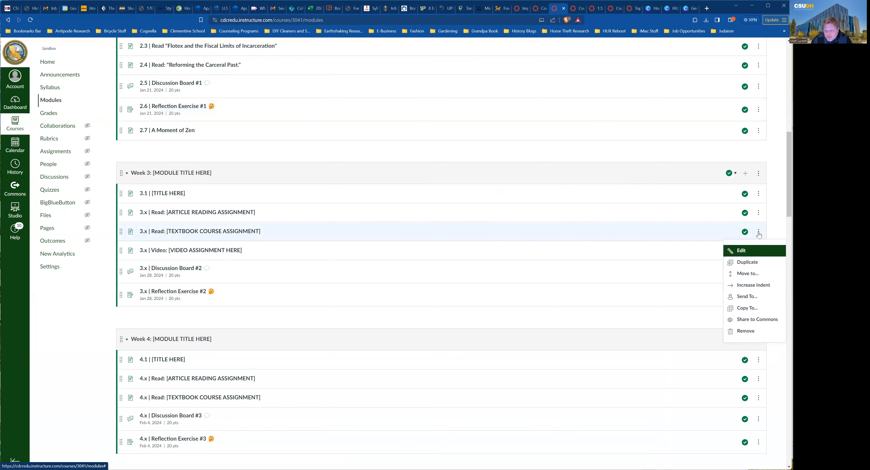
left_click(743, 261)
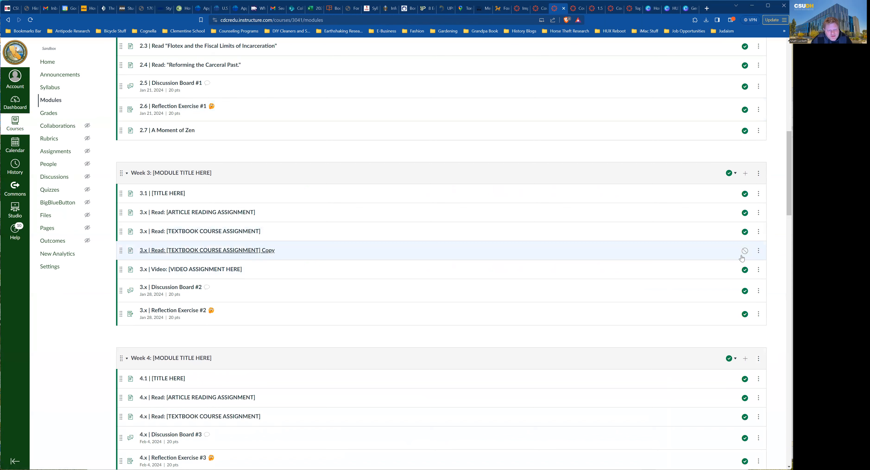
left_click(759, 253)
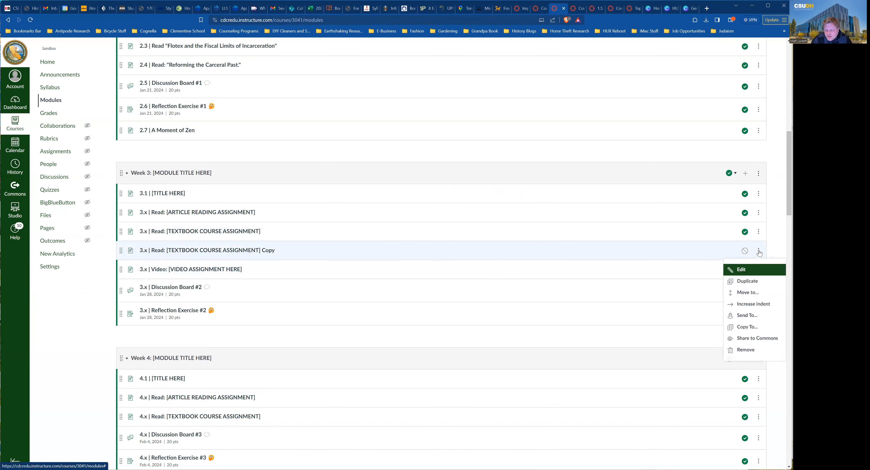
left_click(745, 281)
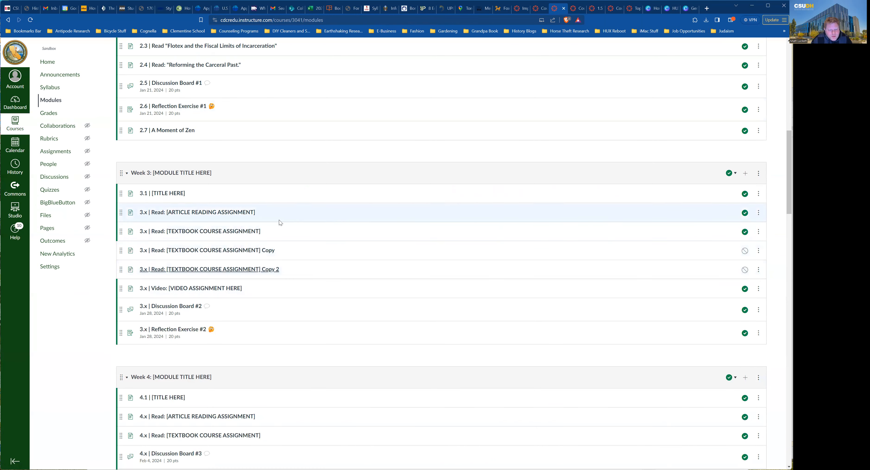
left_click(201, 252)
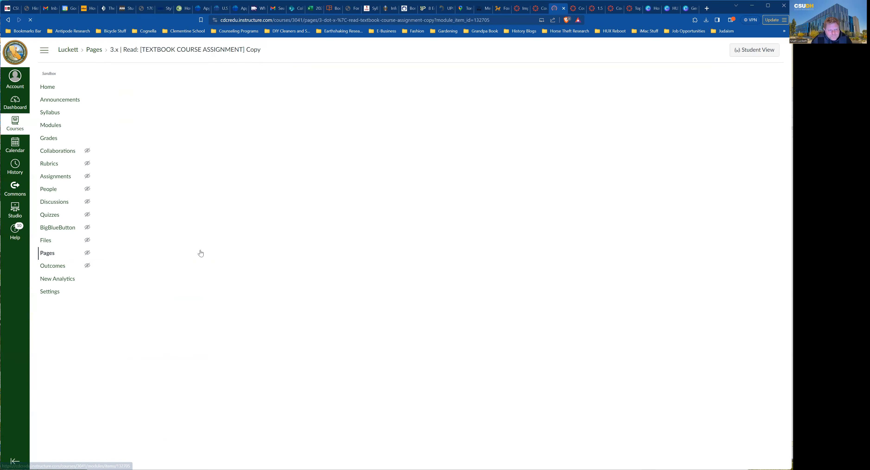
Retitle the first copy '3.x | Read: [TEXTBOOK COURSE ASSIGNMENT 2]', publish it, and return to Modules.
left_click(746, 84)
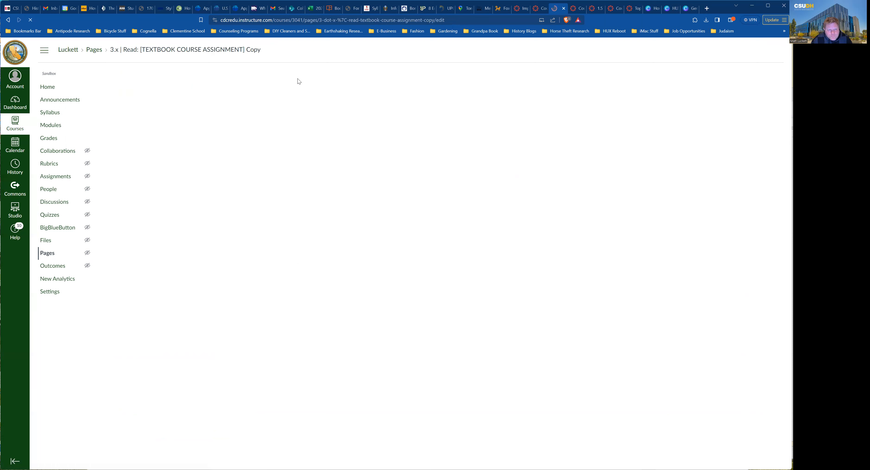
left_click(233, 98)
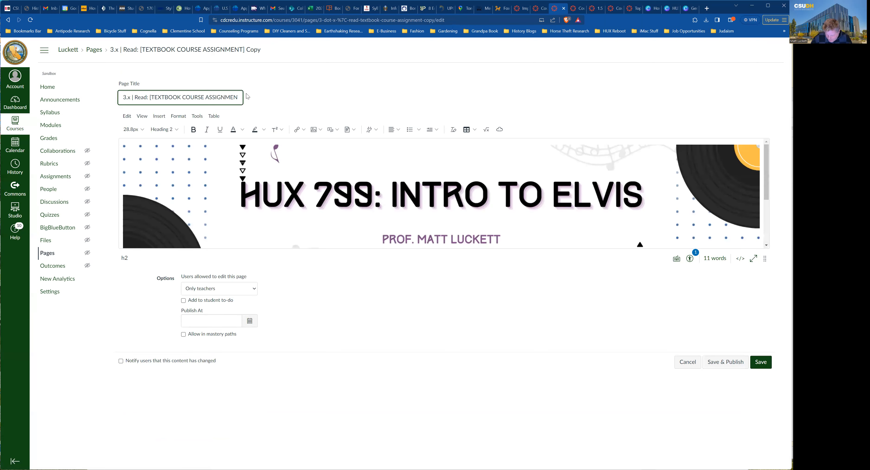
key("Right")
key("Right")
key("Right")
key("Right")
key("Right")
key("Right")
key("Right")
key("BackSpace")
key("BackSpace")
key("BackSpace")
key("BackSpace")
key("BackSpace")
key("BackSpace")
type("2]")
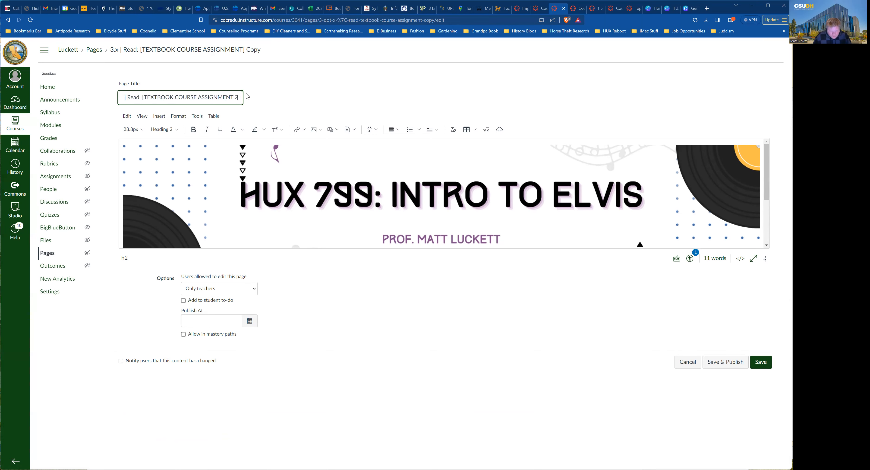
left_click(733, 364)
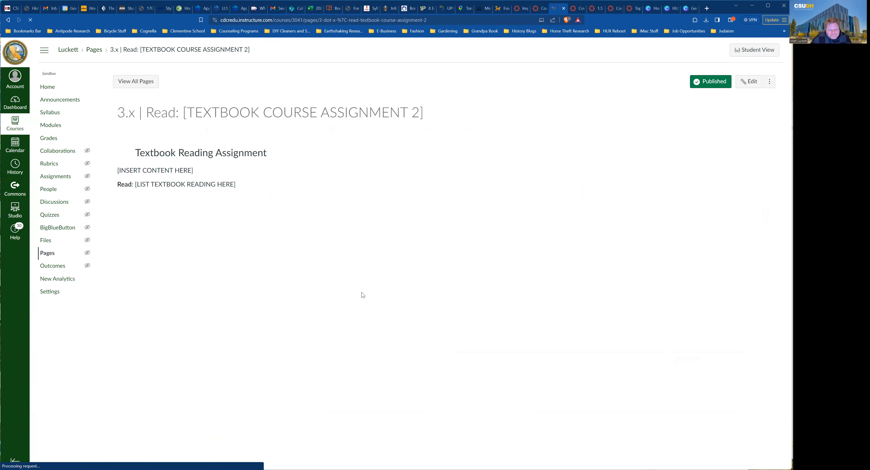
left_click(47, 127)
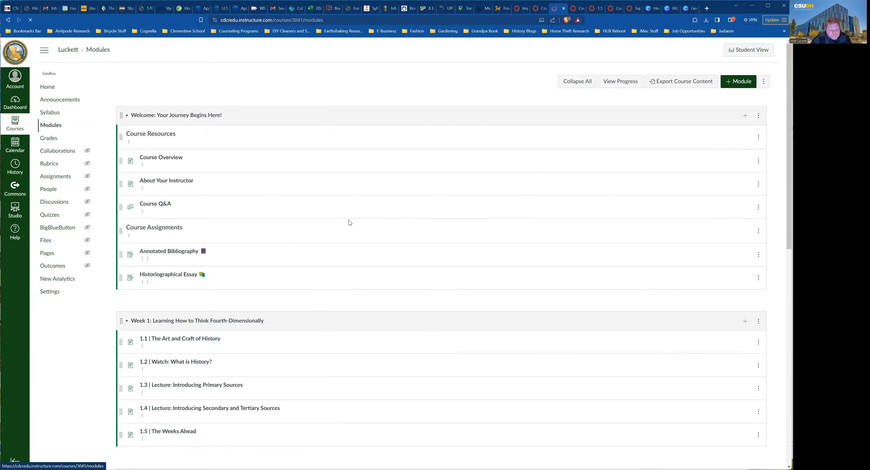
Scroll to Week 3 and open the 3.x | Read: [ARTICLE READING ASSIGNMENT] page.
scroll(370, 273, "down", 5)
scroll(368, 274, "down", 5)
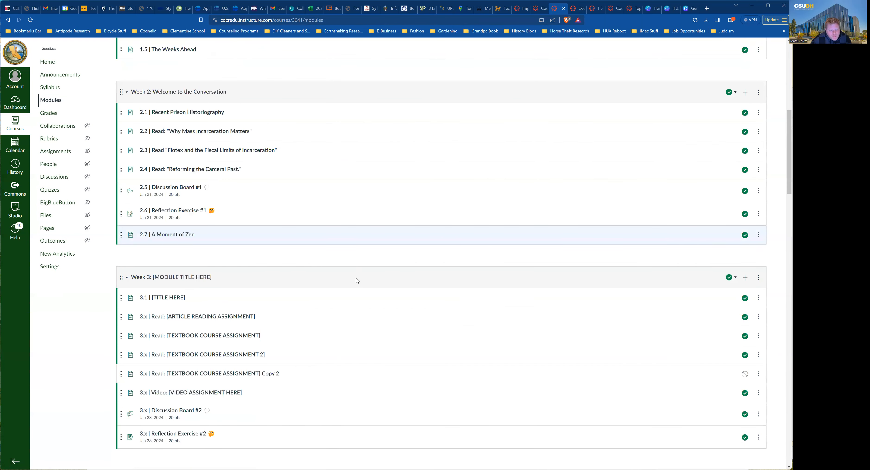
scroll(356, 278, "down", 2)
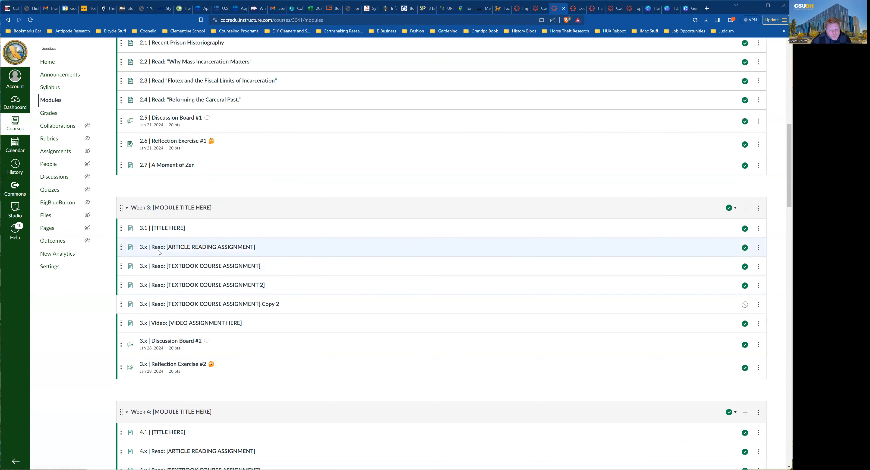
left_click(179, 248)
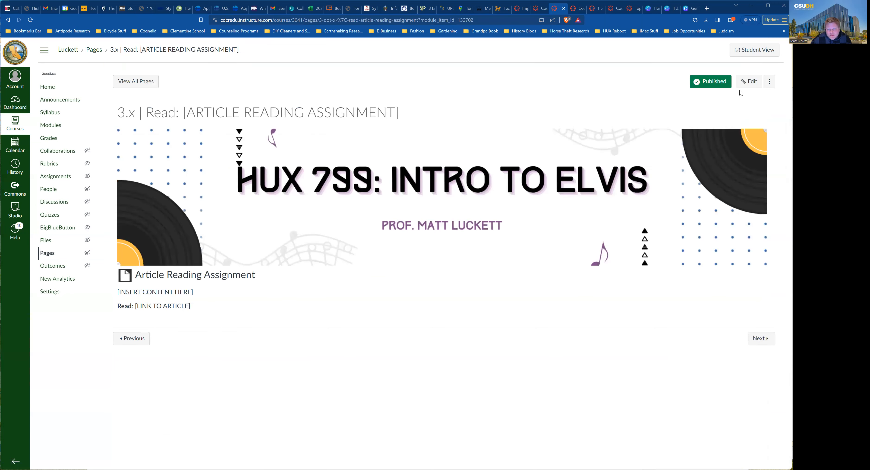
Retitle the article page '3.2 | Read: [ARTICLE READING ASSIGNMENT]', save it, and return to Modules.
left_click(749, 82)
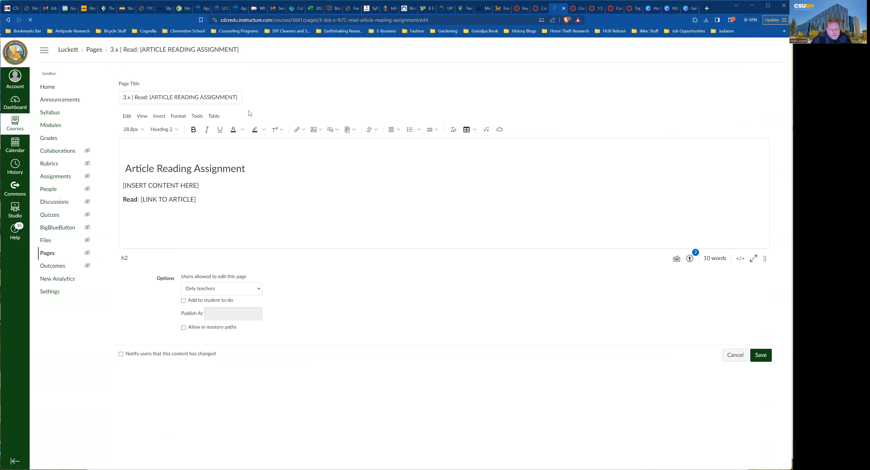
left_click(130, 97)
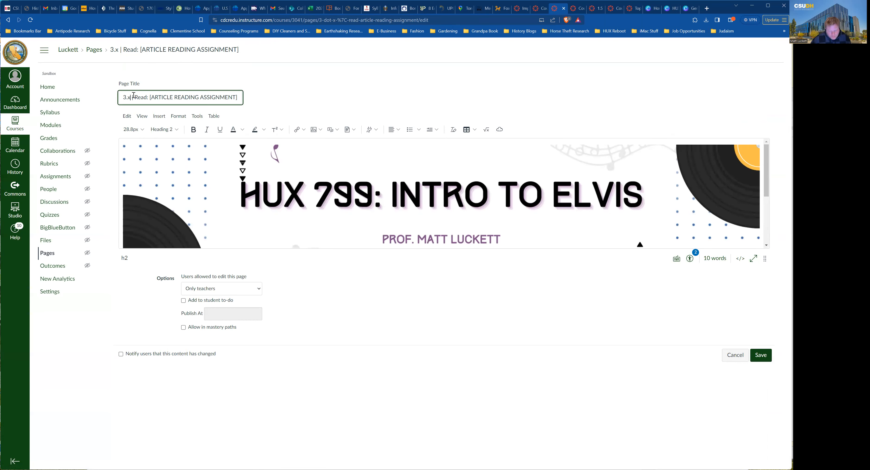
key("BackSpace")
type("2")
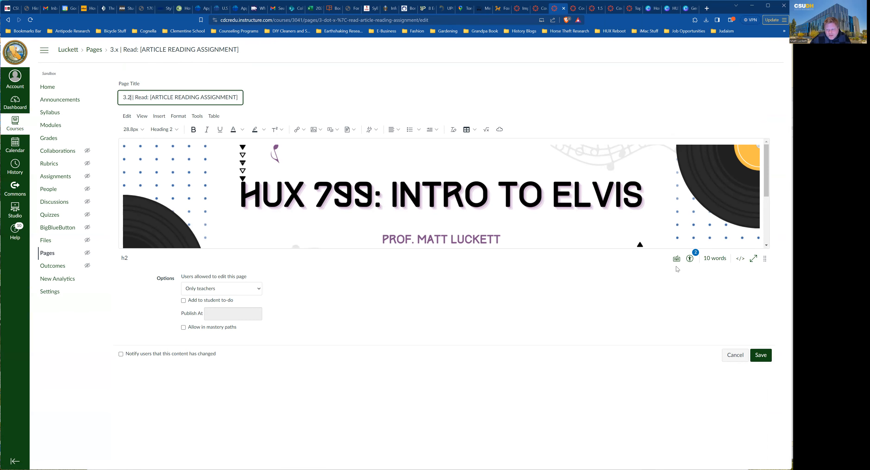
left_click(759, 357)
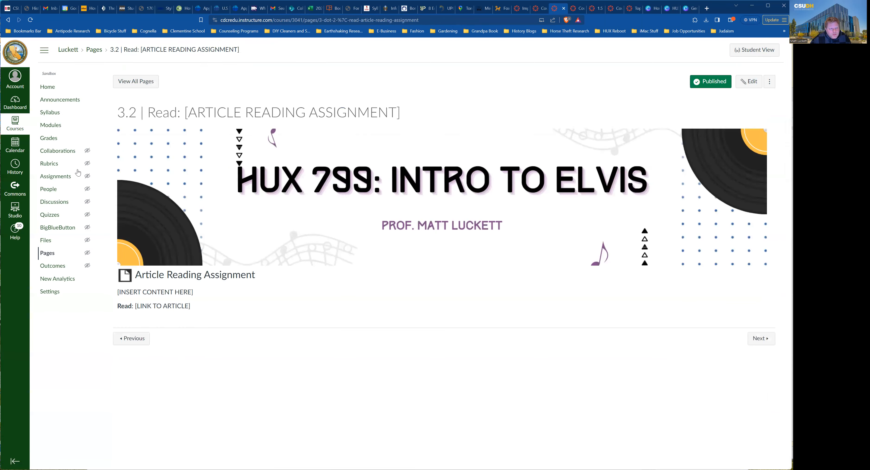
left_click(51, 125)
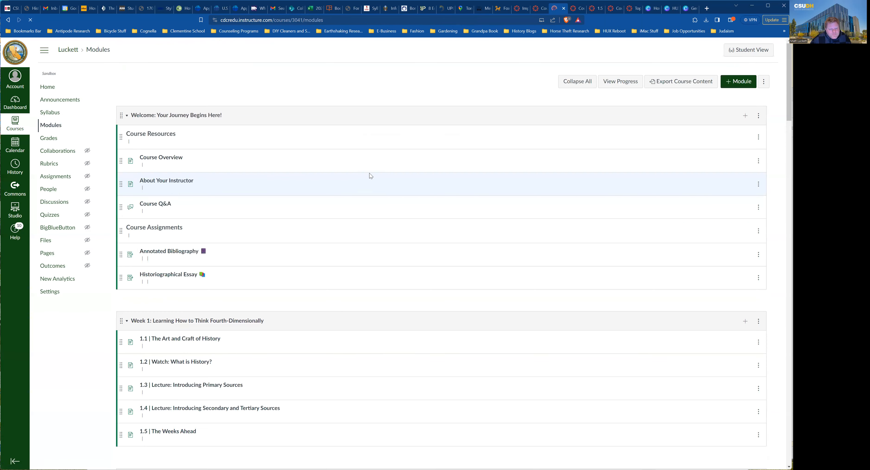
scroll(416, 267, "down", 6)
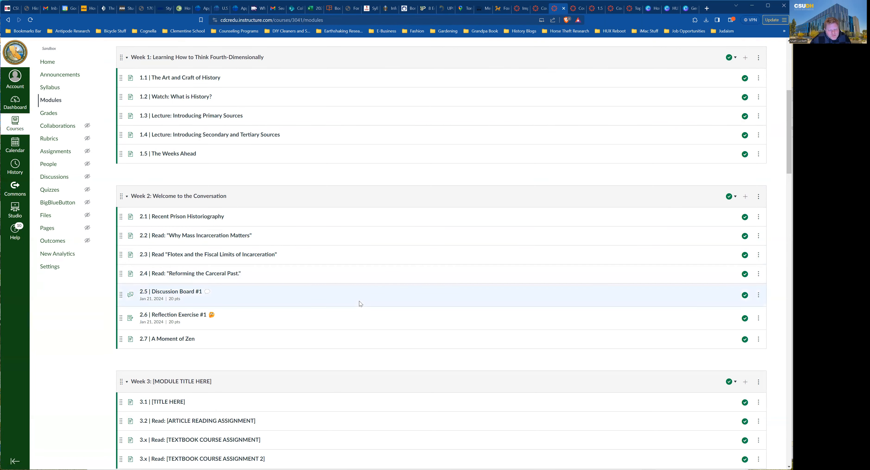
scroll(359, 304, "down", 3)
scroll(359, 304, "down", 2)
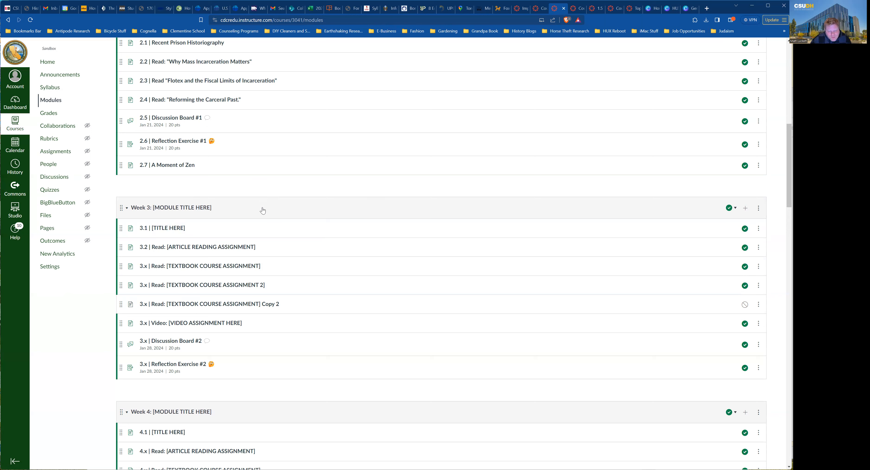
scroll(288, 262, "down", 1)
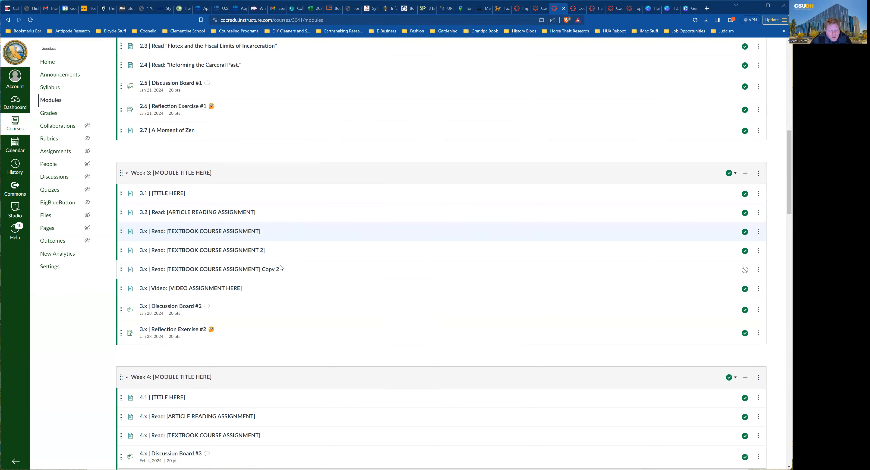
Open the '3.x | Video: [VIDEO ASSIGNMENT HERE]' page and test-play then pause its 6:20 video.
left_click(200, 289)
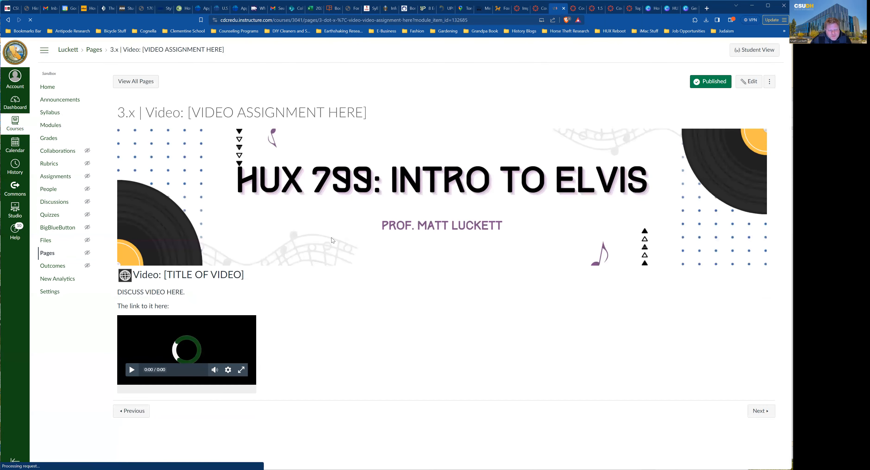
left_click(133, 378)
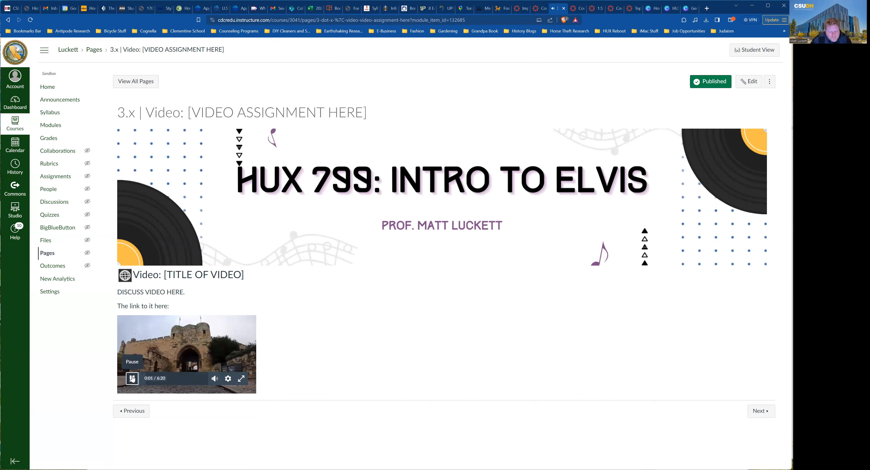
left_click(132, 378)
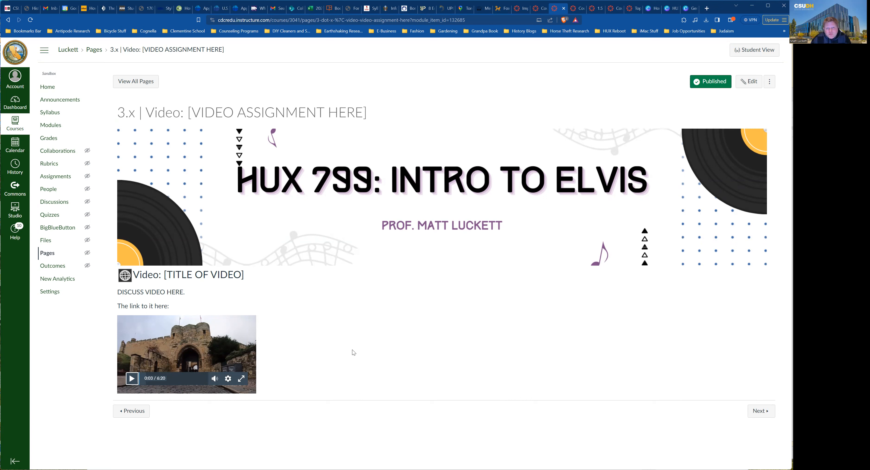
Go to the course's Modules page.
left_click(51, 124)
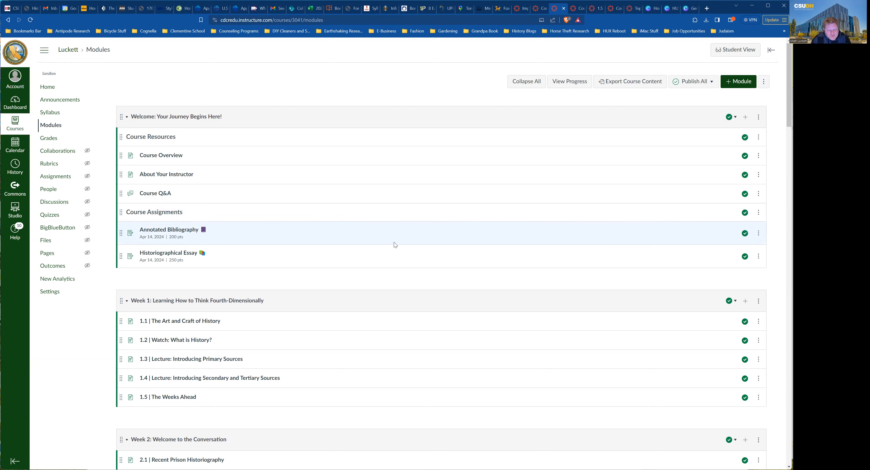
Scroll down to the Week 10 module and bring up its publishing options.
scroll(394, 242, "down", 10)
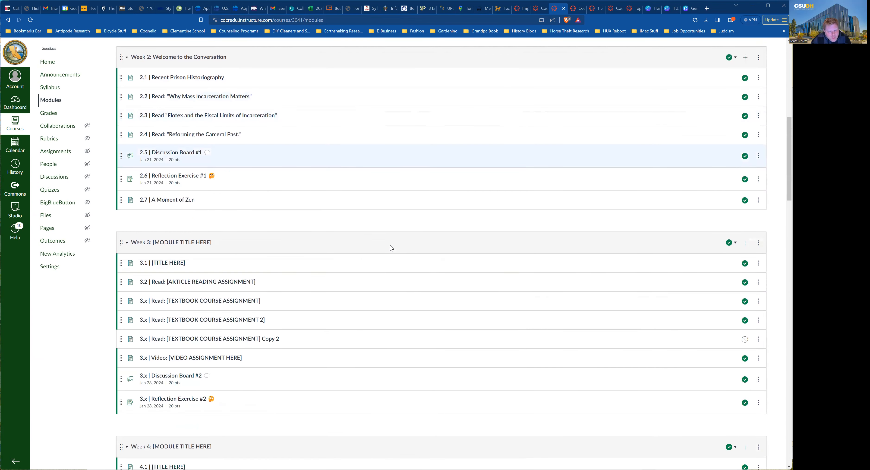
scroll(389, 248, "down", 12)
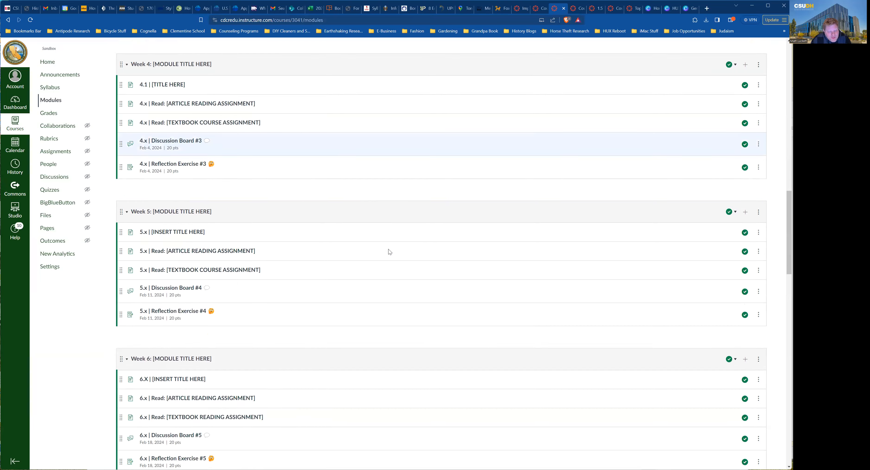
scroll(388, 249, "down", 6)
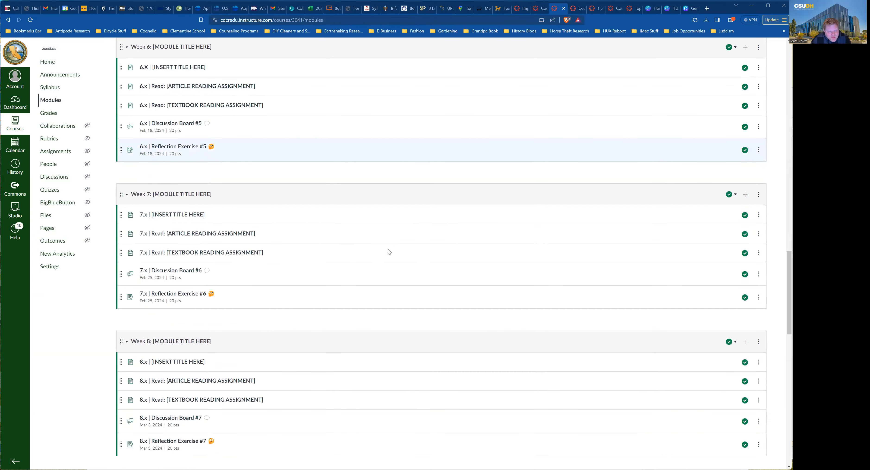
scroll(387, 250, "down", 9)
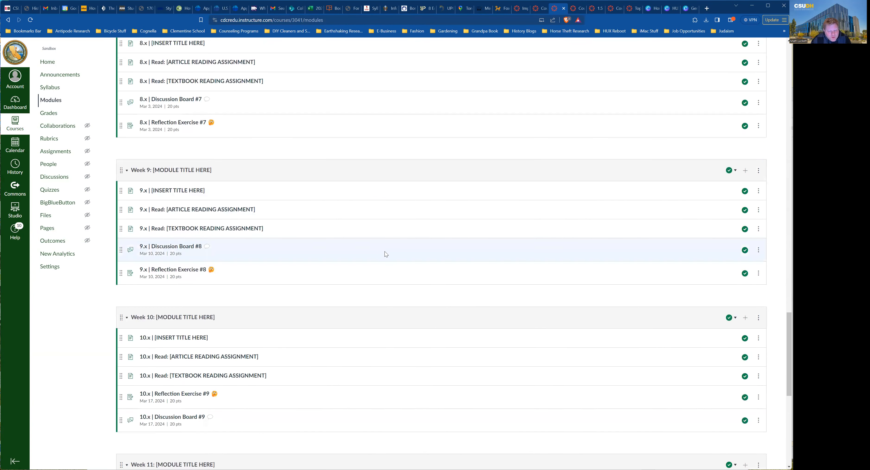
scroll(386, 254, "down", 5)
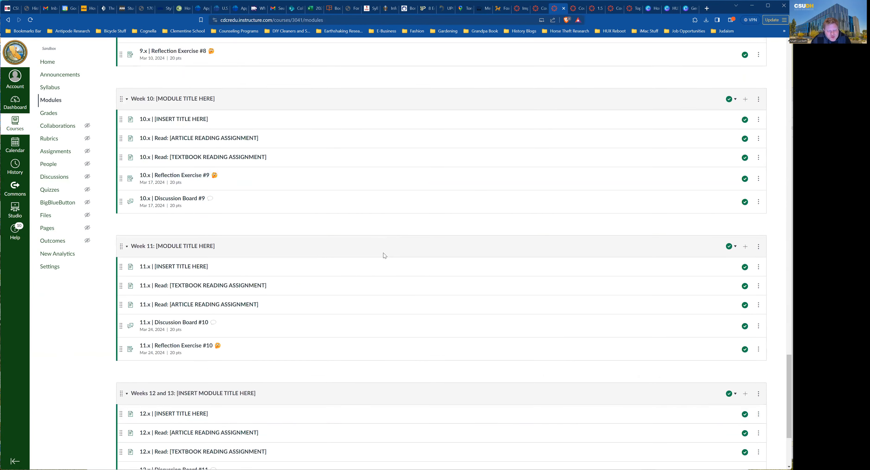
scroll(382, 254, "down", 1)
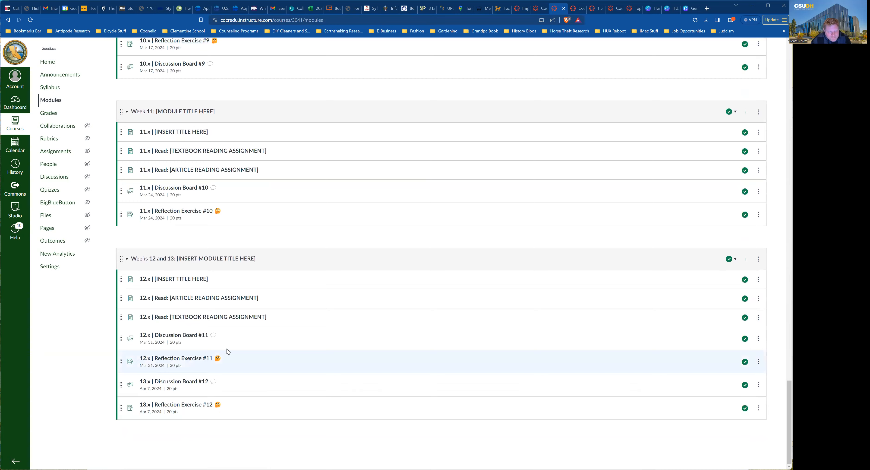
scroll(235, 347, "up", 3)
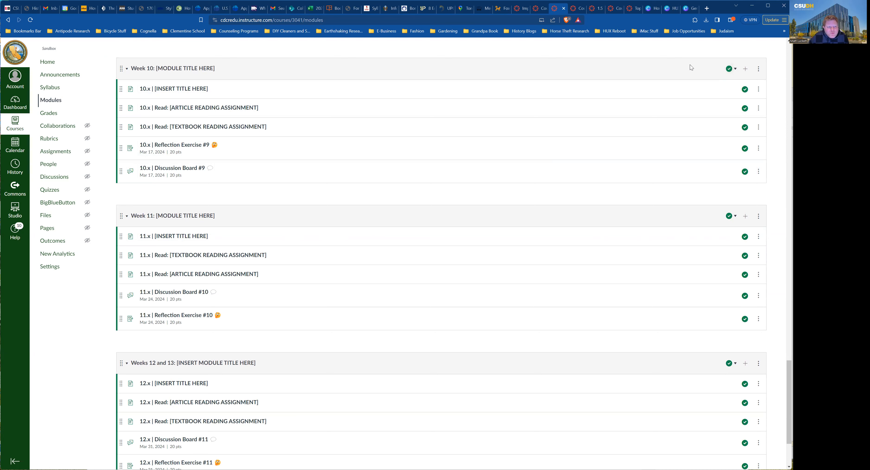
left_click(729, 70)
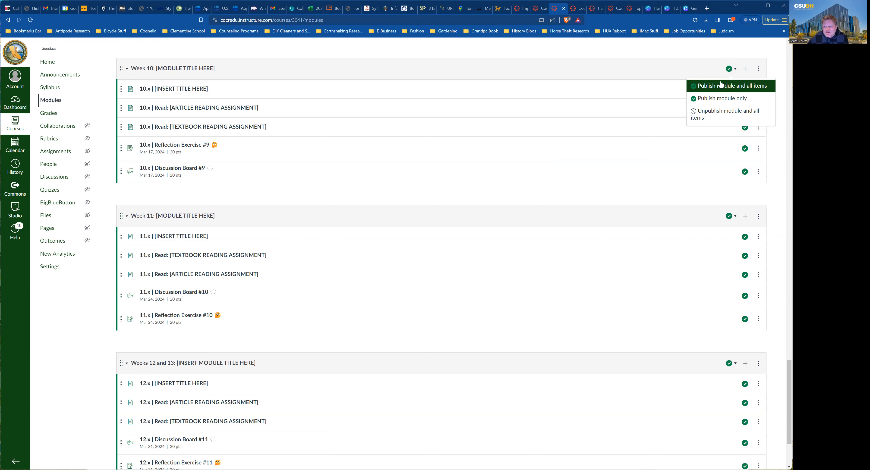
Publish Week 10, then unpublish Weeks 10, 11 and 12–13 with all their items.
left_click(717, 87)
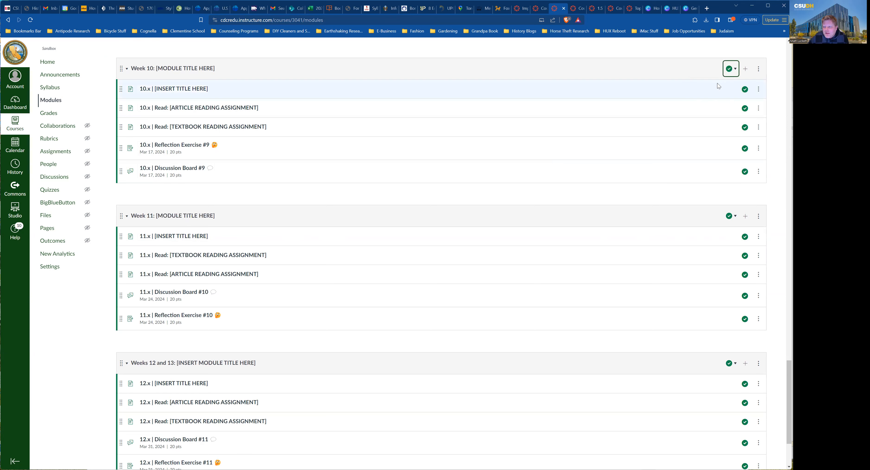
left_click(730, 69)
left_click(722, 115)
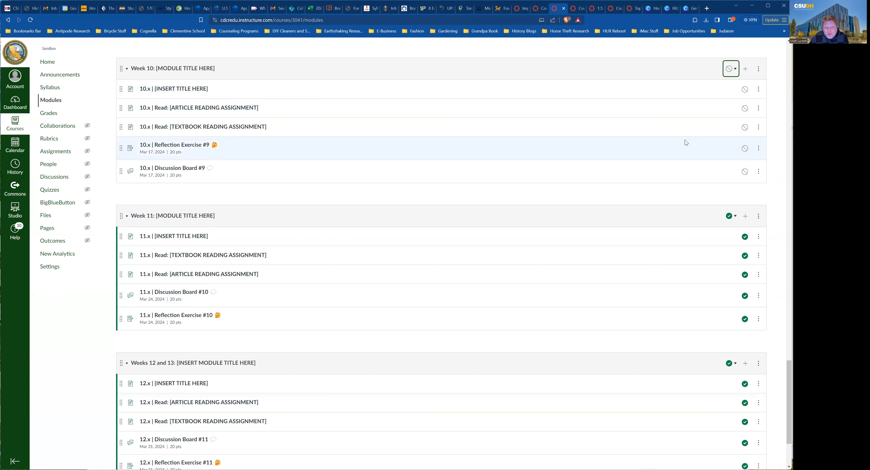
left_click(732, 217)
left_click(709, 261)
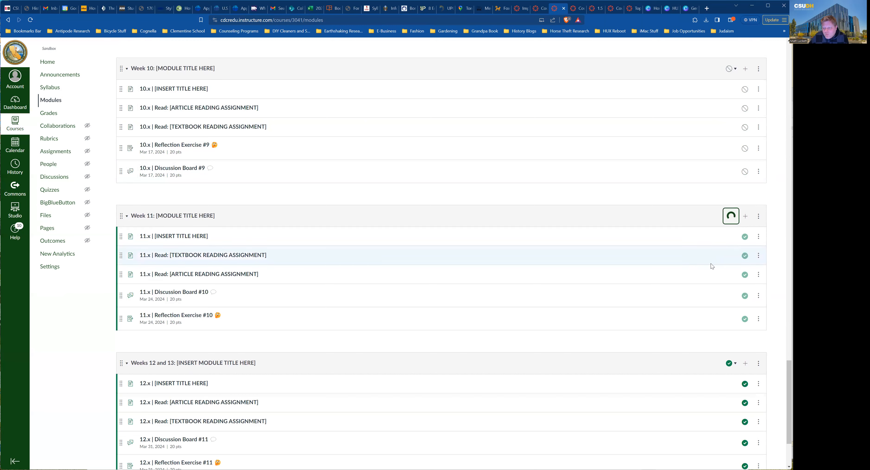
left_click(730, 363)
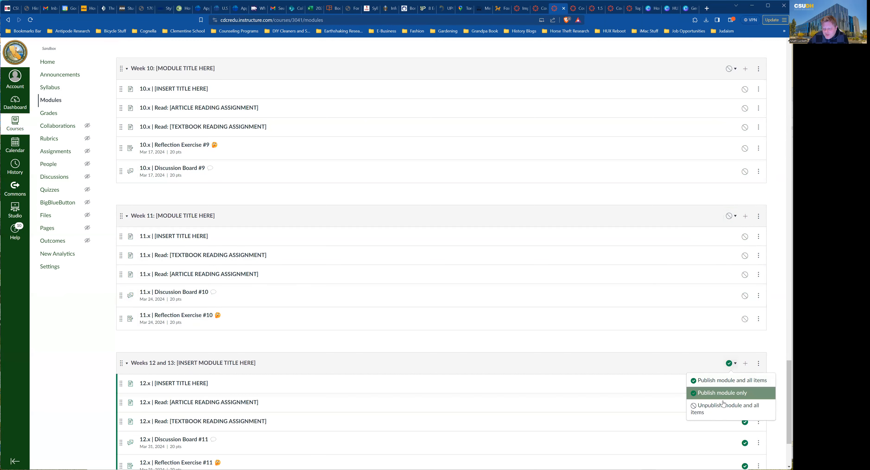
left_click(721, 403)
Unpublish the Week 9, Week 8 and Week 7 modules with all their items.
scroll(703, 296, "down", 3)
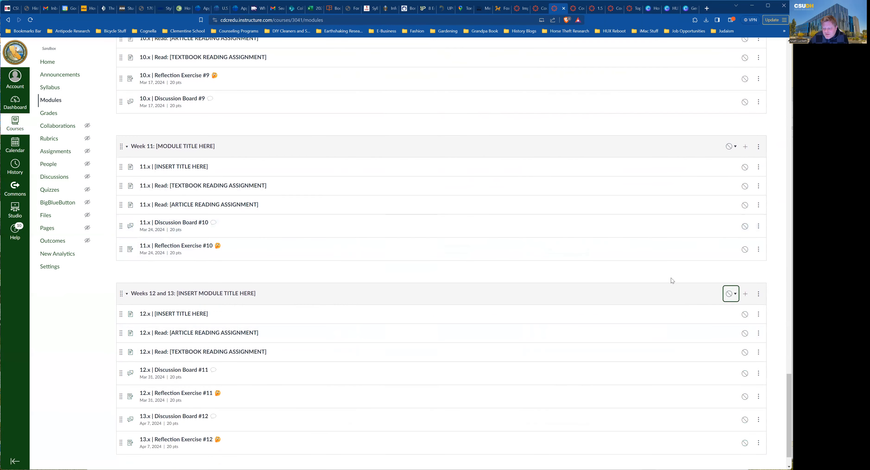
scroll(676, 242, "up", 12)
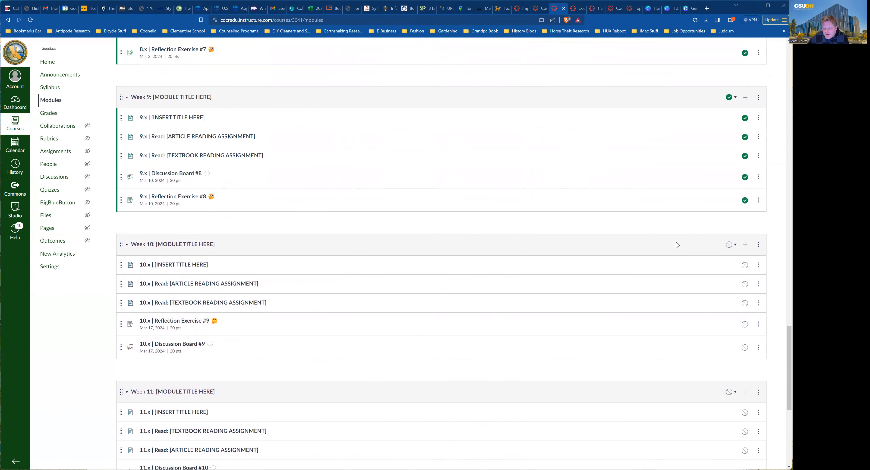
left_click(732, 270)
left_click(724, 309)
scroll(678, 241, "up", 3)
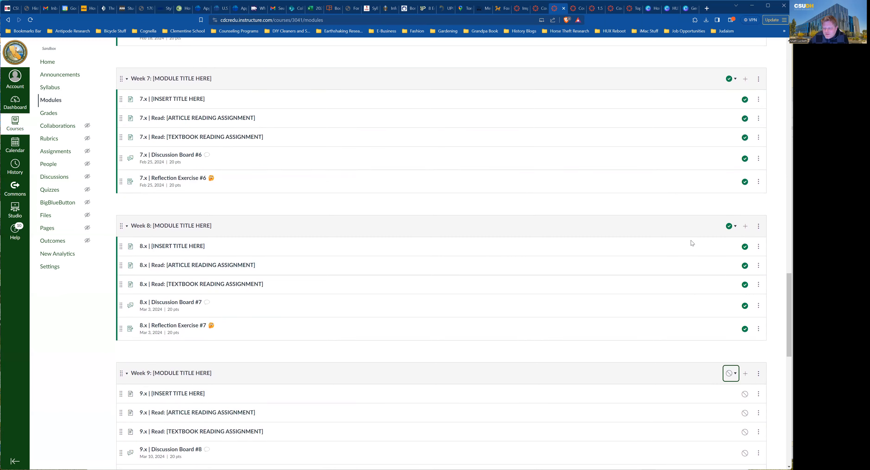
left_click(734, 229)
left_click(711, 268)
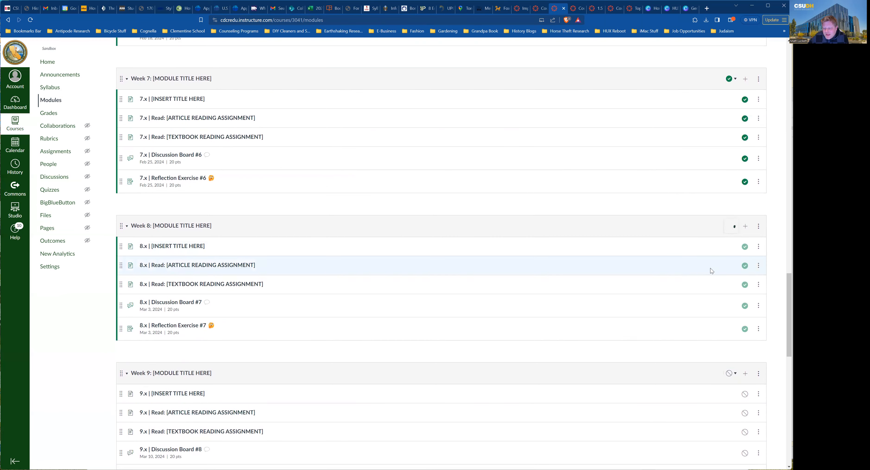
scroll(657, 199, "up", 3)
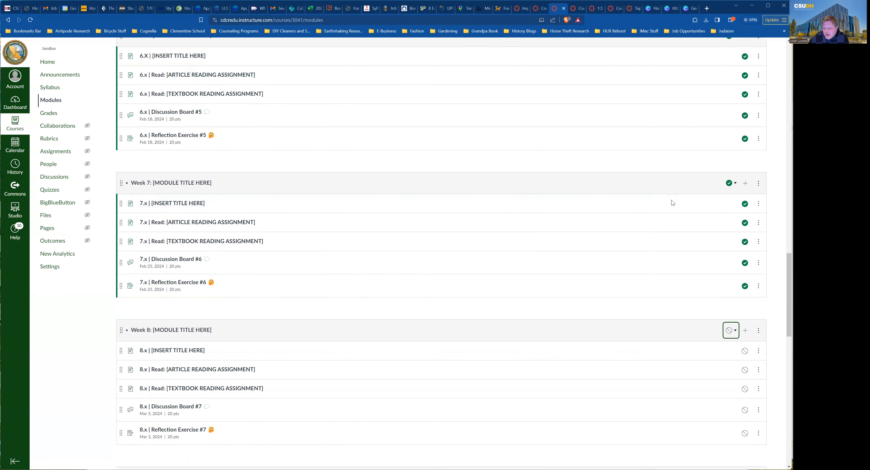
left_click(731, 184)
left_click(713, 226)
Unpublish the Week 6, Week 5 and Week 4 modules with all their items.
scroll(654, 200, "up", 4)
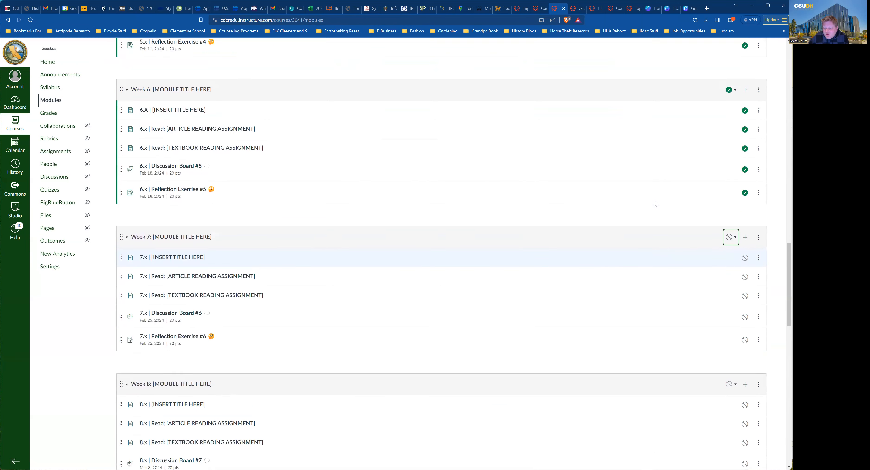
left_click(737, 177)
left_click(714, 216)
scroll(699, 208, "up", 4)
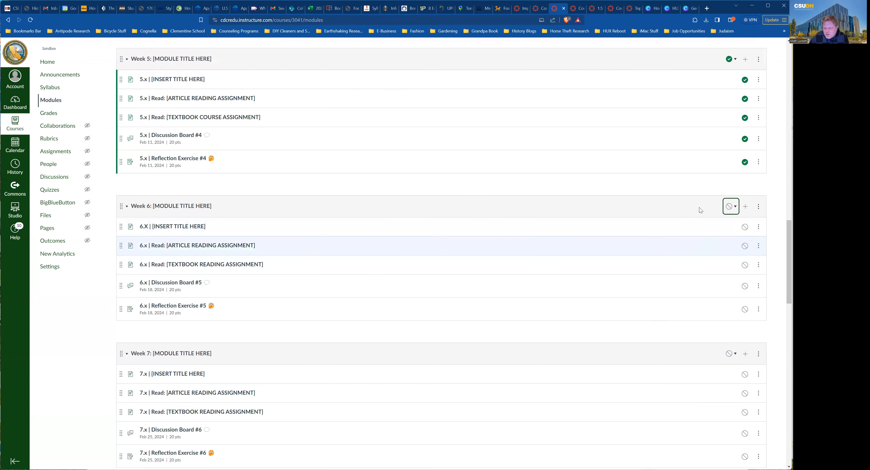
left_click(736, 168)
left_click(714, 208)
scroll(659, 181, "up", 4)
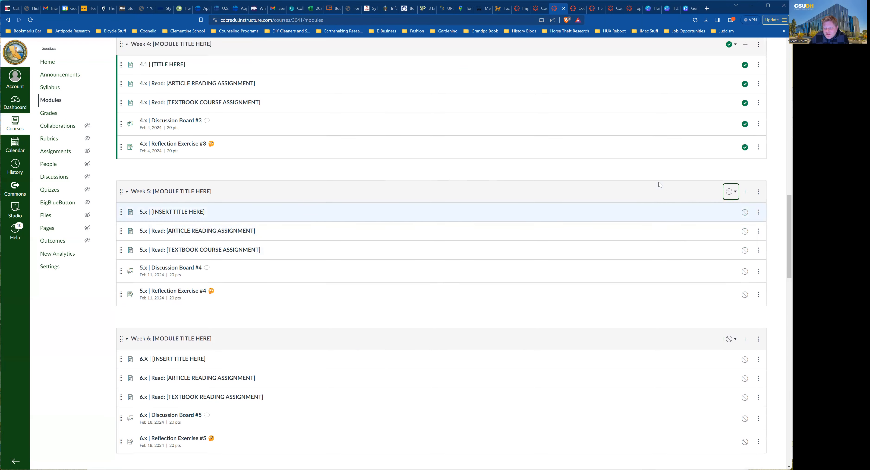
left_click(731, 162)
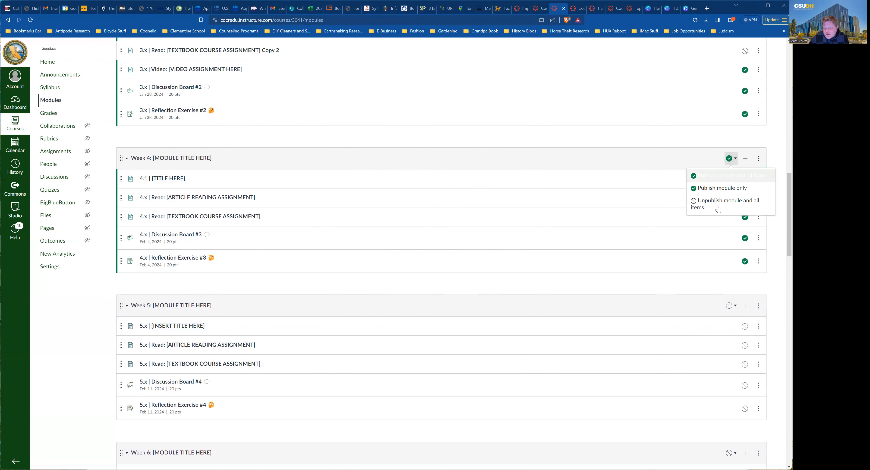
left_click(716, 205)
scroll(697, 180, "up", 3)
scroll(698, 179, "up", 2)
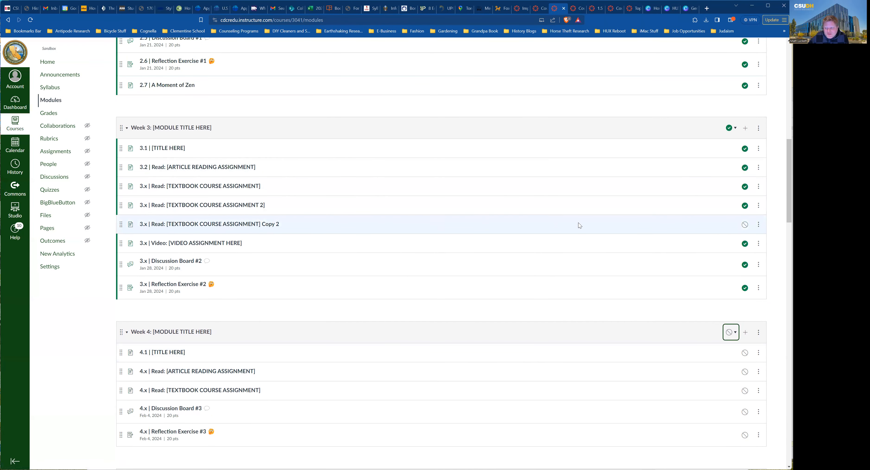
Publish the Copy 2 textbook reading in Week 3 and republish Week 4 with all items.
left_click(746, 226)
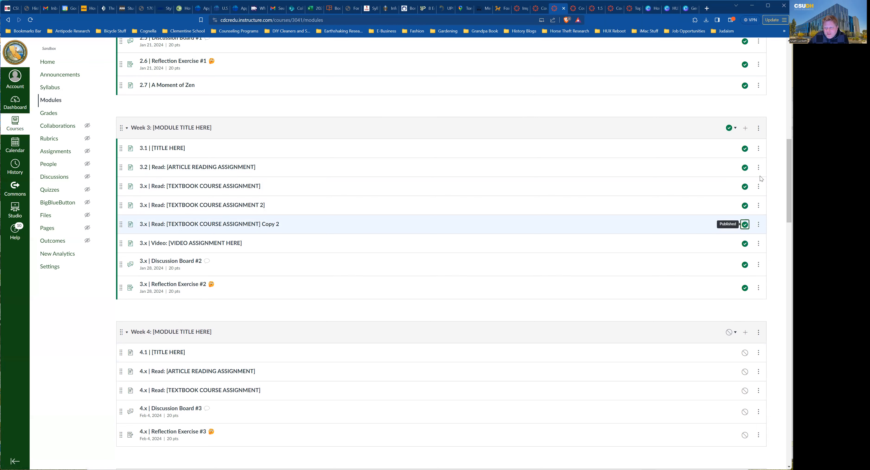
scroll(711, 252, "down", 2)
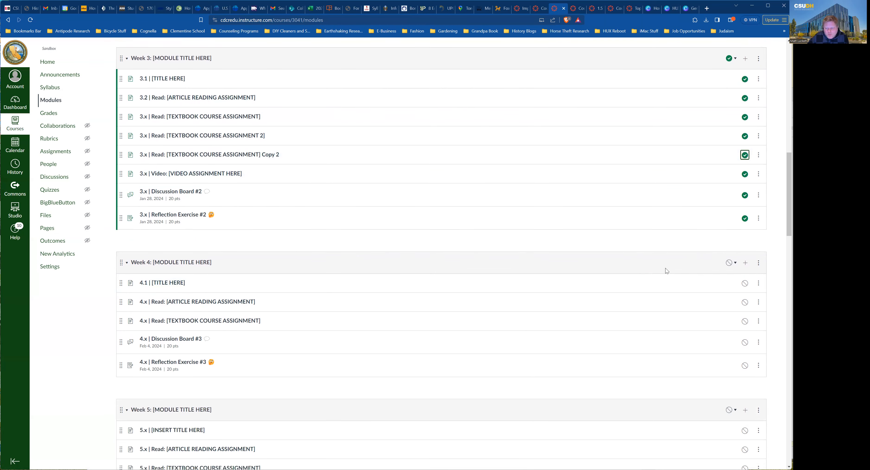
left_click(723, 267)
left_click(729, 280)
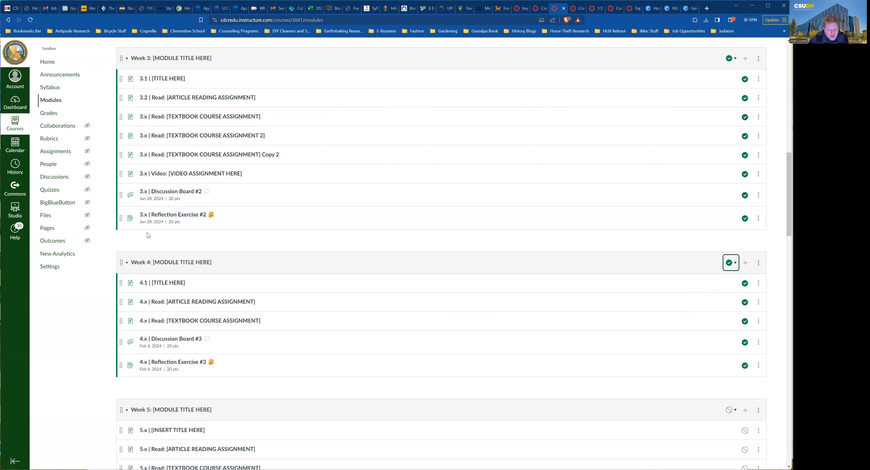
Collapse the Week 3 module and leave Week 4 expanded.
left_click(127, 263)
scroll(127, 266, "up", 3)
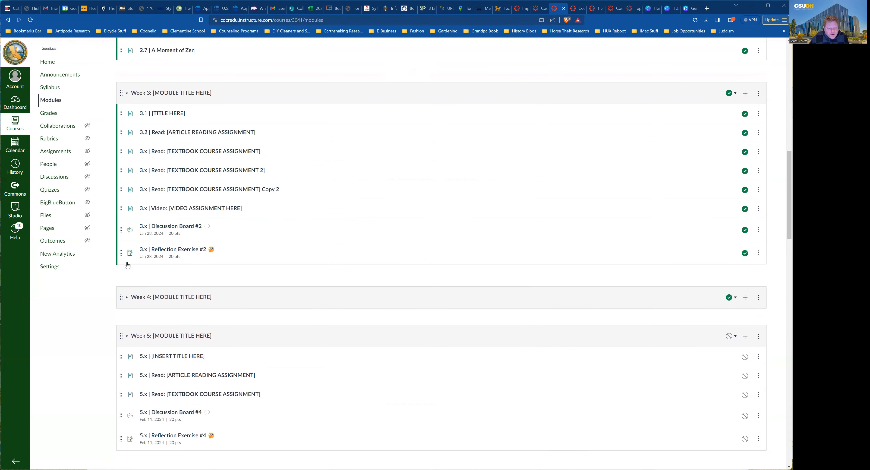
left_click(128, 163)
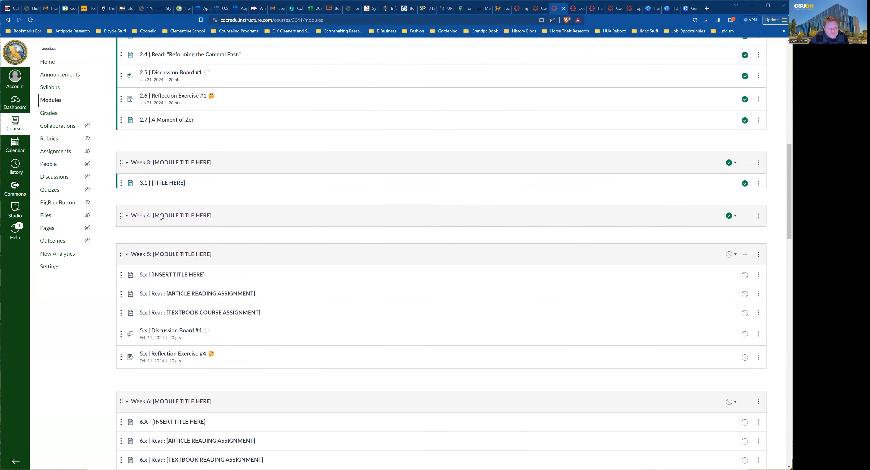
left_click(127, 202)
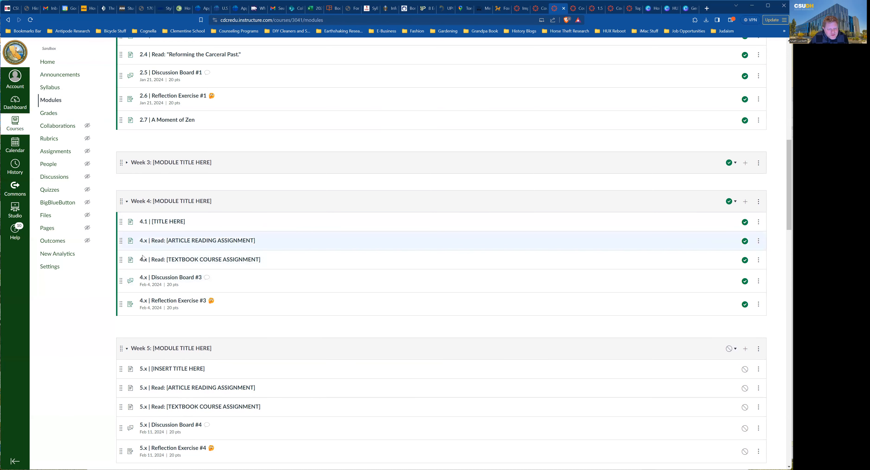
Review the 4.x Discussion Board #3 topic, then go to the course Assignments list.
left_click(165, 278)
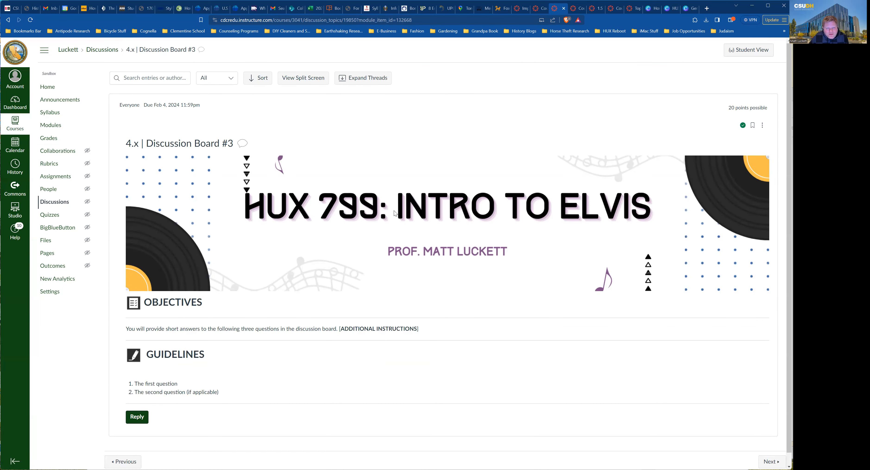
scroll(440, 227, "down", 1)
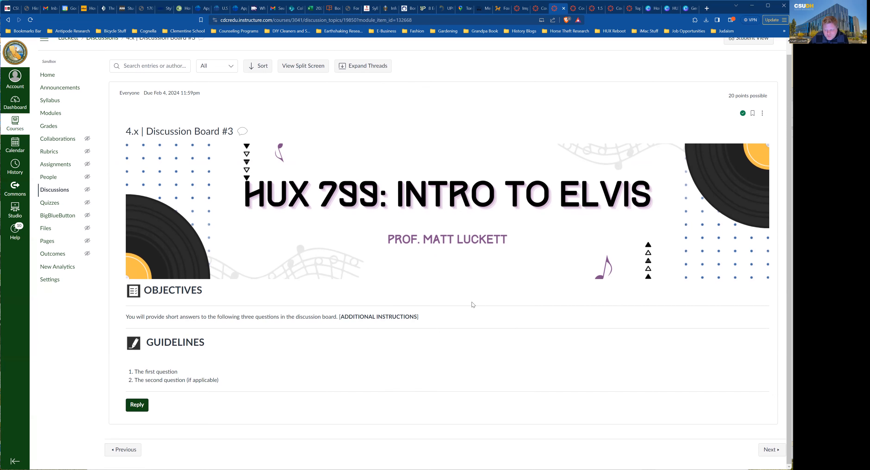
scroll(472, 302, "up", 1)
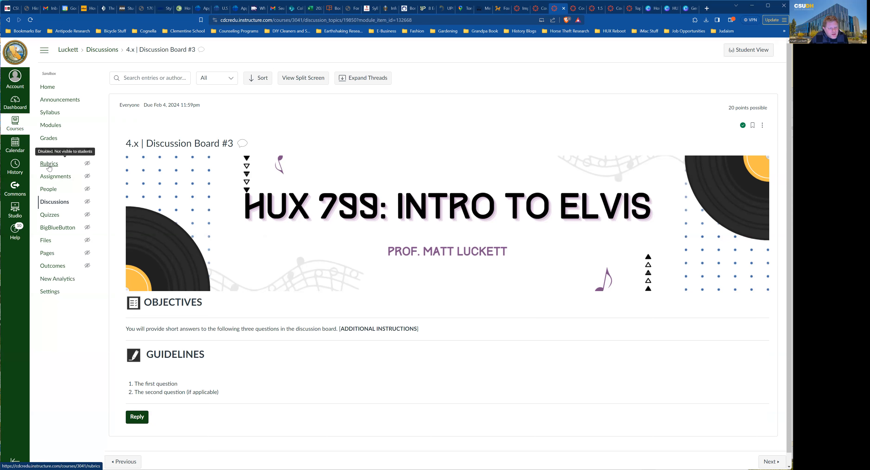
left_click(53, 176)
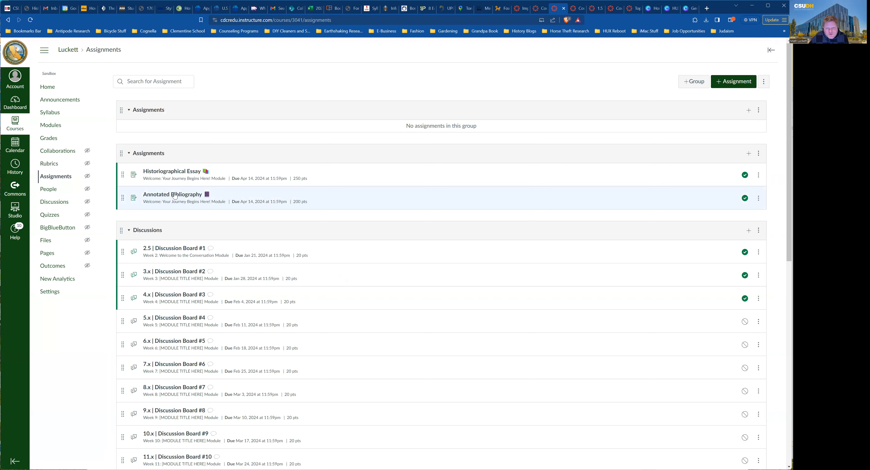
Scroll to the Discussions assignment group and start a new assignment with its + button.
scroll(178, 197, "down", 3)
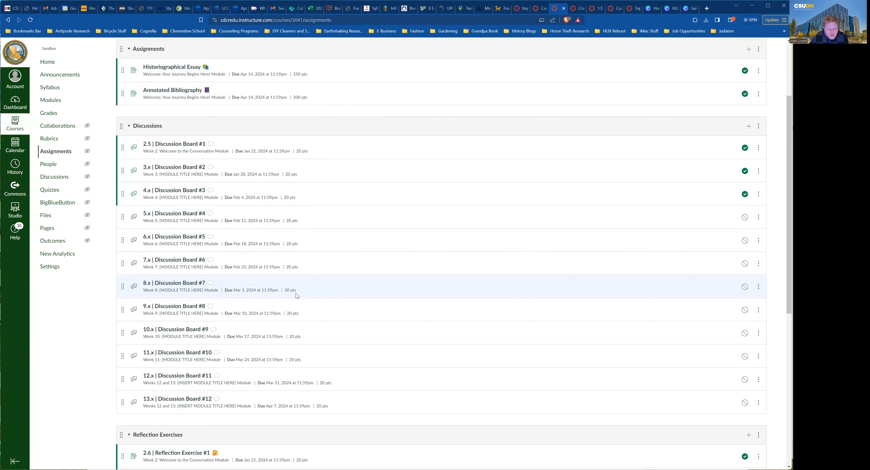
left_click(759, 126)
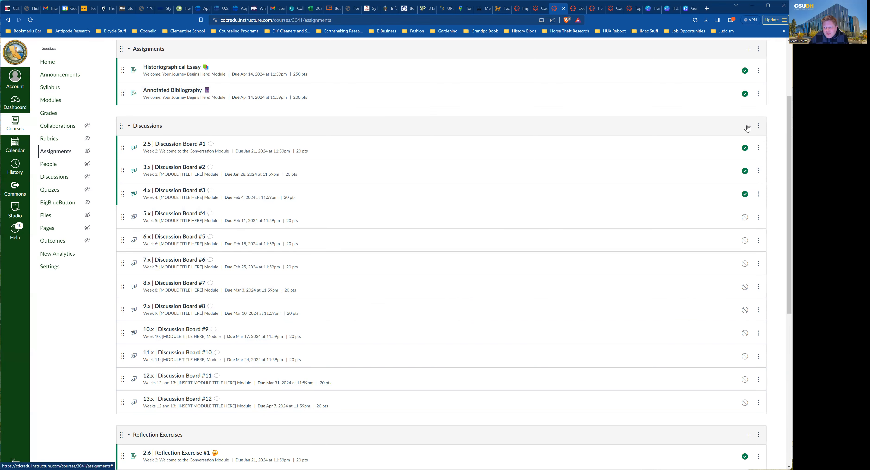
left_click(749, 126)
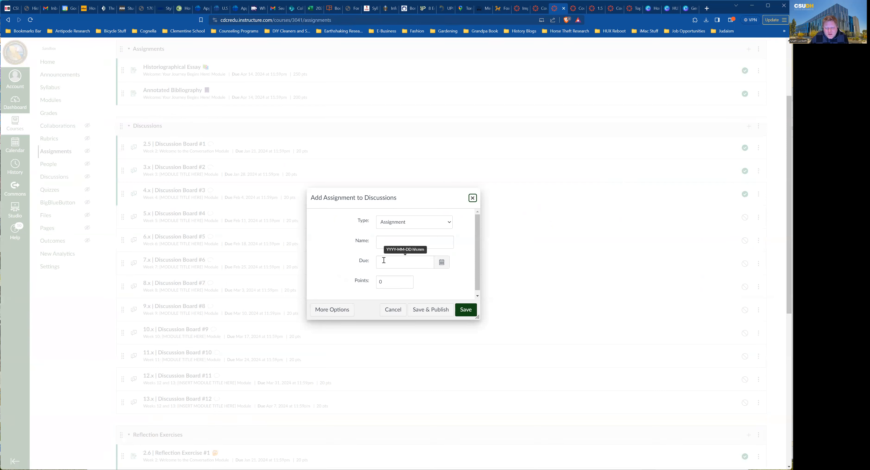
Expand the new Discussions assignment to the full form, then cancel it.
left_click(338, 307)
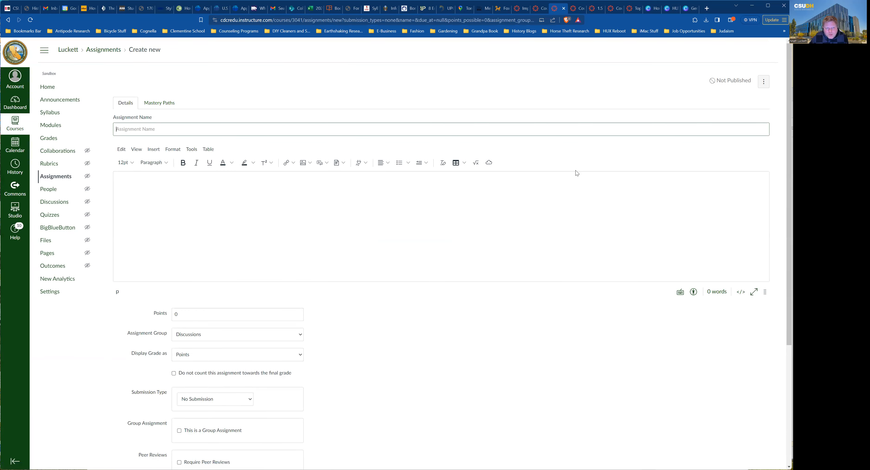
scroll(597, 346, "down", 3)
scroll(597, 347, "down", 2)
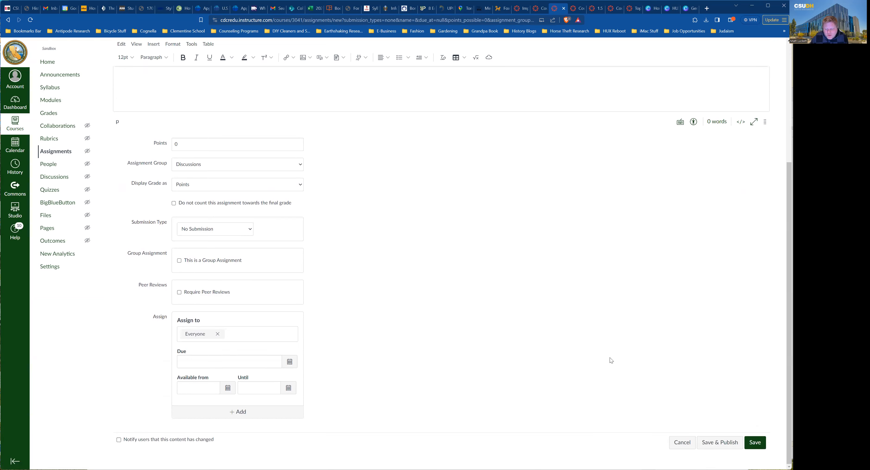
left_click(685, 449)
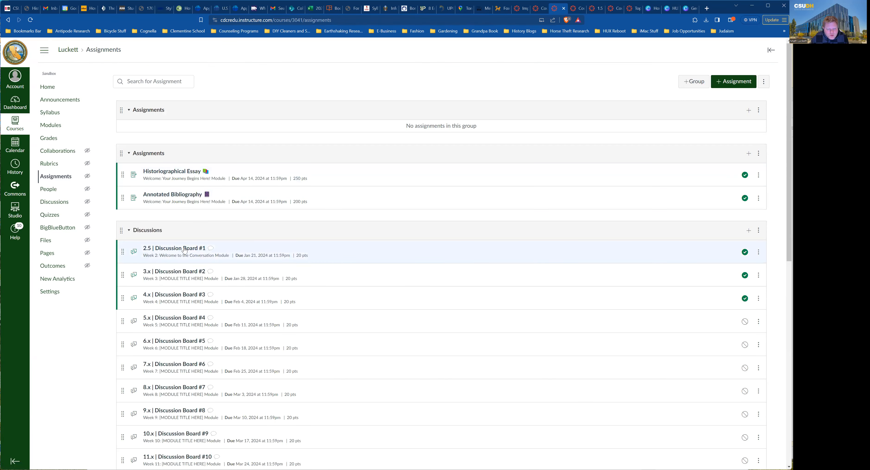
Edit the Discussions group to drop each student's 3 lowest scores and save.
left_click(758, 232)
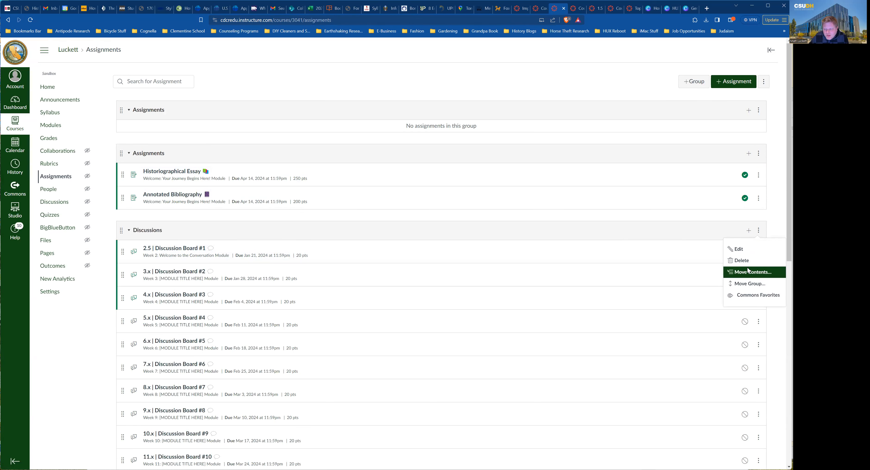
left_click(738, 250)
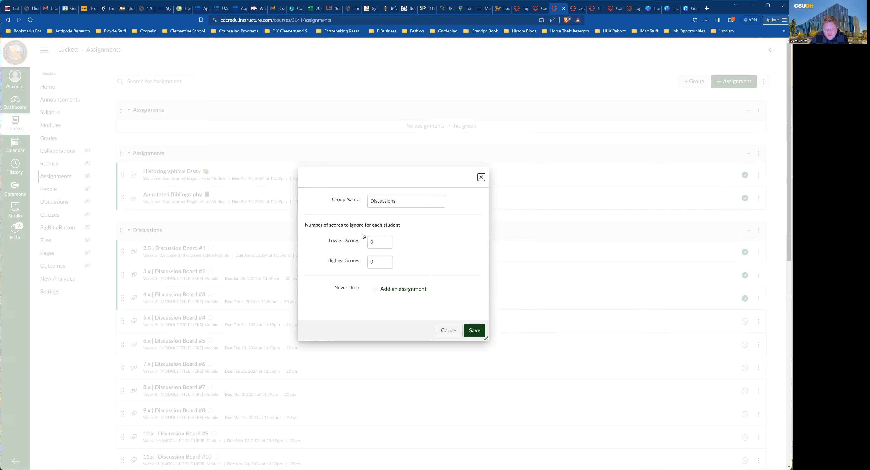
left_click(387, 240)
left_click(387, 241)
left_click(387, 240)
left_click(387, 244)
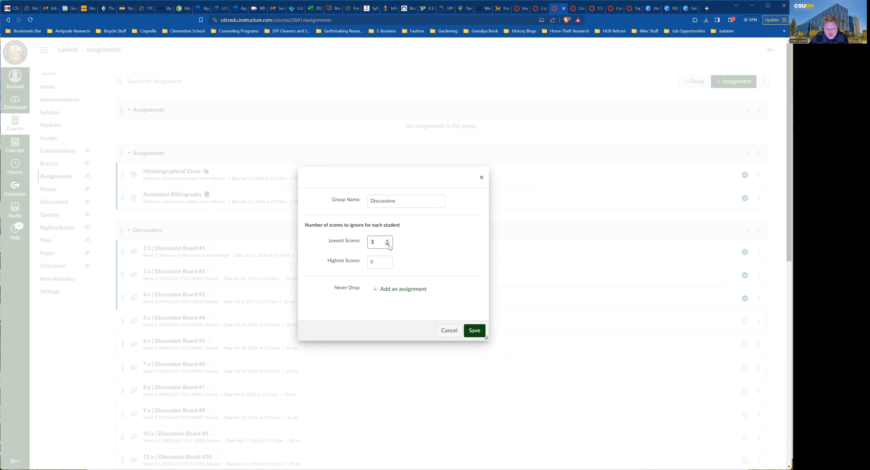
left_click(474, 330)
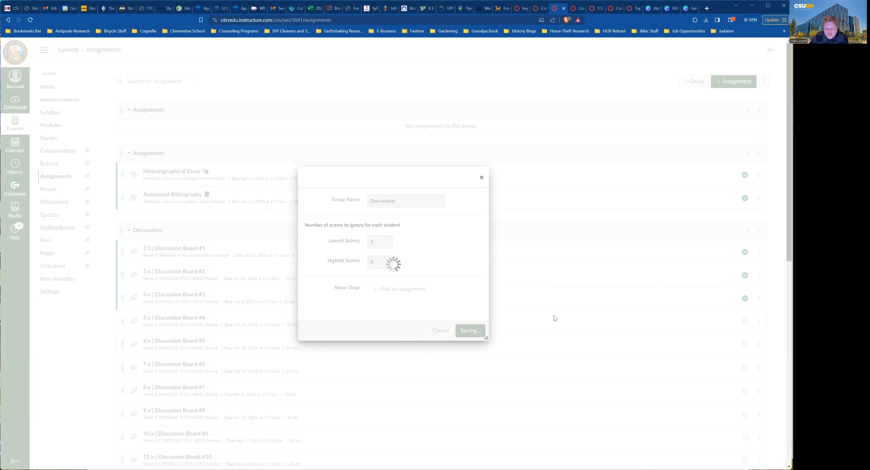
mouse_move(739, 233)
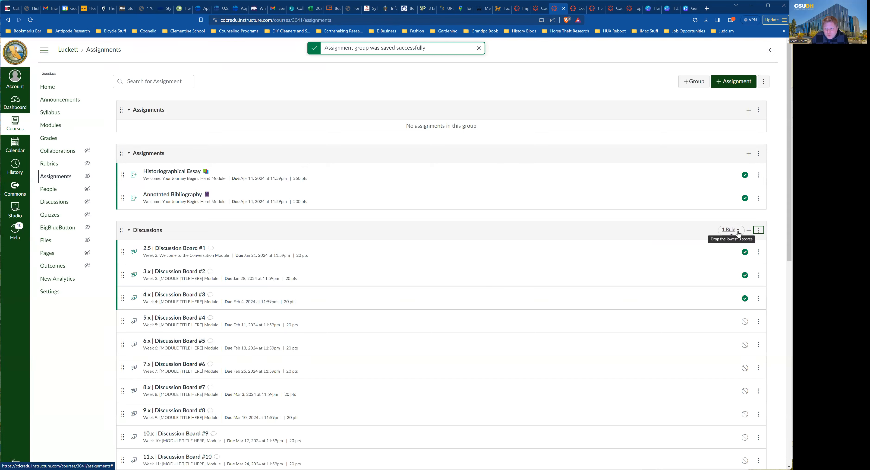
left_click(759, 230)
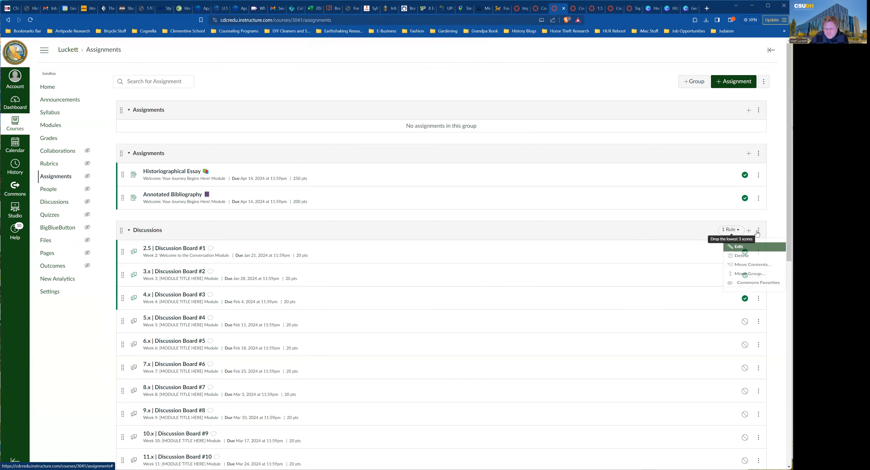
left_click(749, 251)
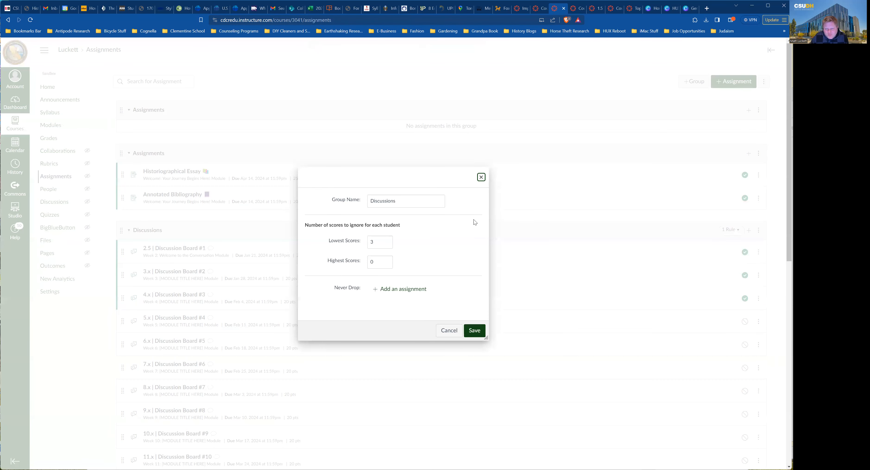
left_click(388, 243)
left_click(387, 244)
left_click(387, 243)
left_click(383, 290)
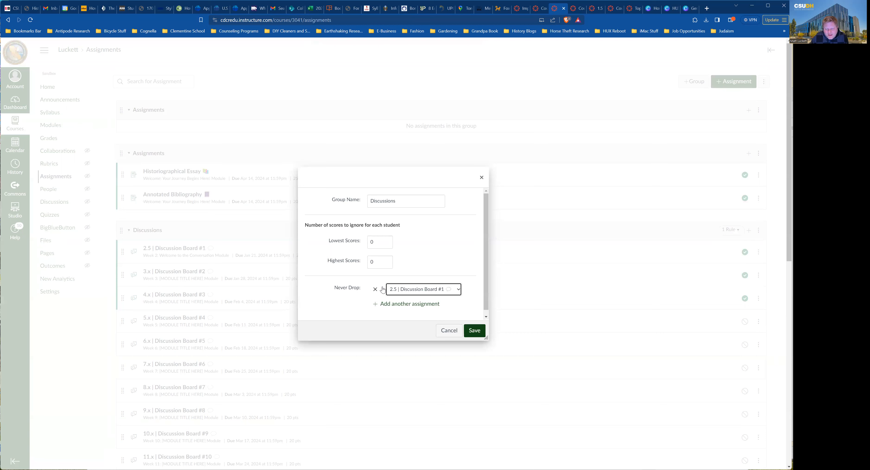
left_click(459, 289)
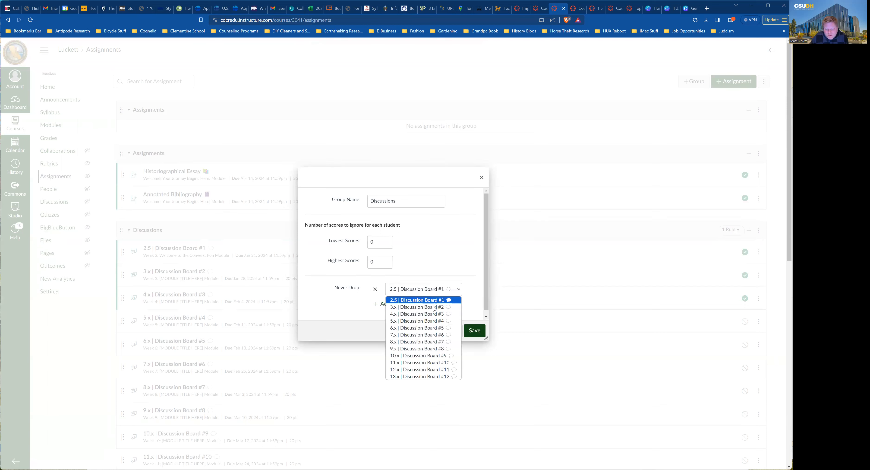
left_click(432, 321)
left_click(375, 290)
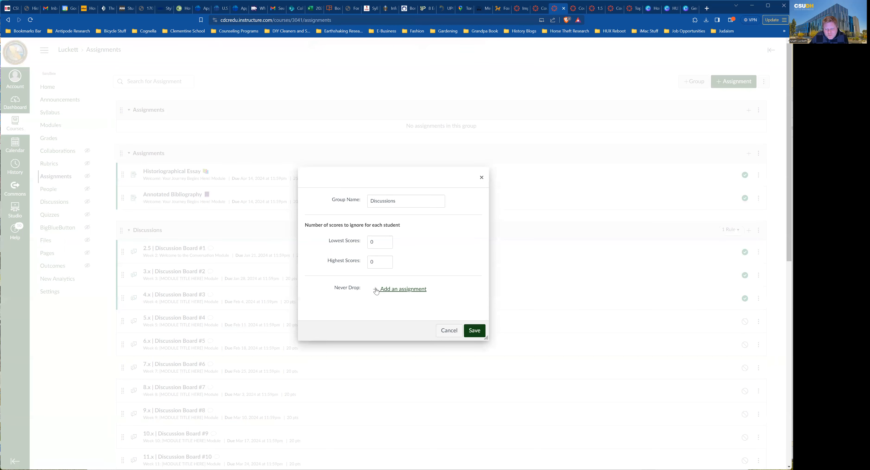
left_click(455, 332)
scroll(457, 319, "down", 1)
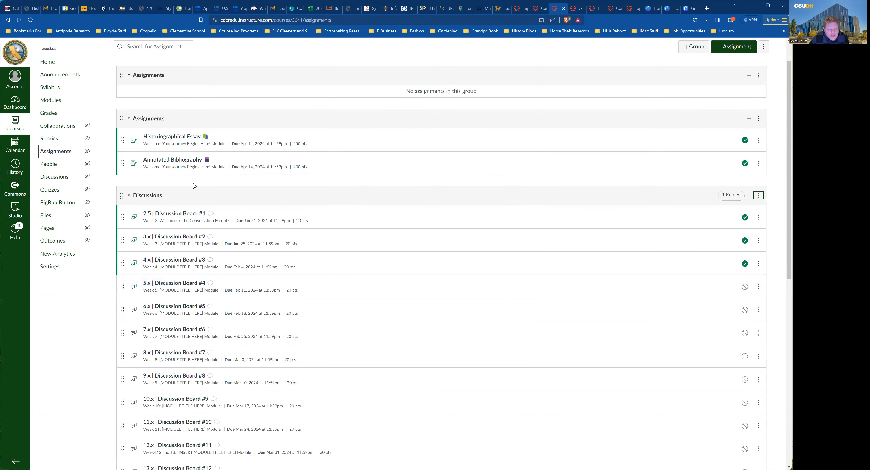
Open 2.5 | Discussion Board #1's edit form and scroll to its 20-point grading and Assign options.
left_click(178, 214)
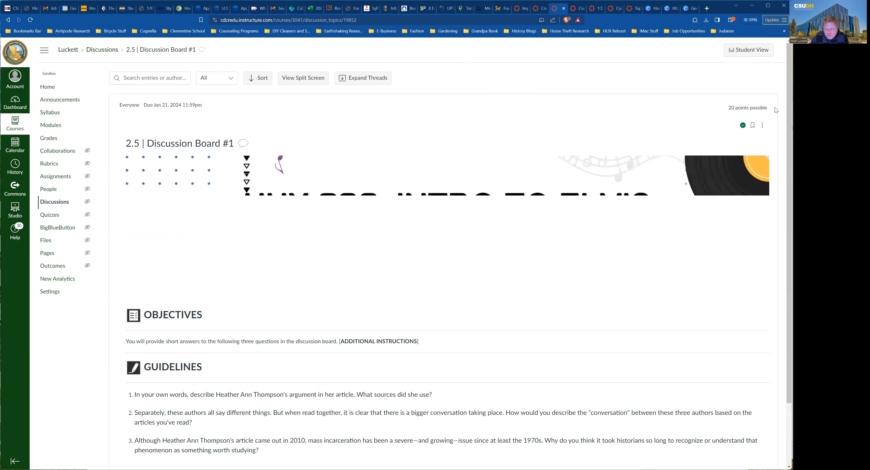
scroll(553, 202, "down", 1)
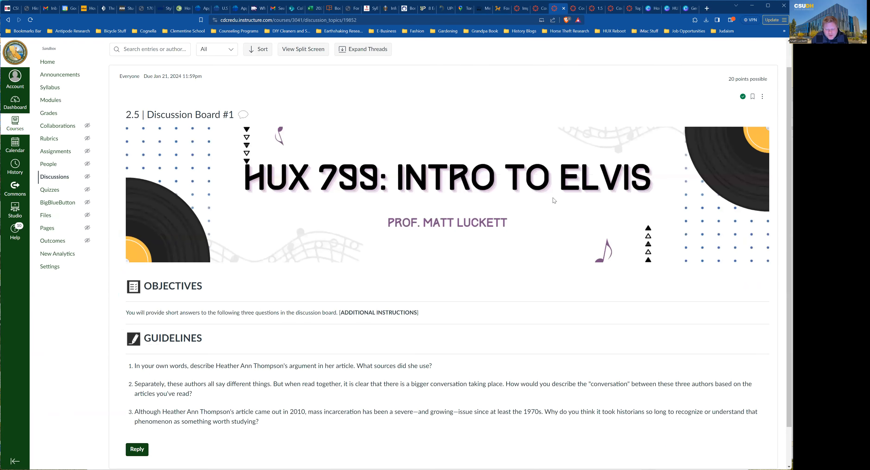
scroll(574, 326, "down", 1)
scroll(552, 317, "up", 2)
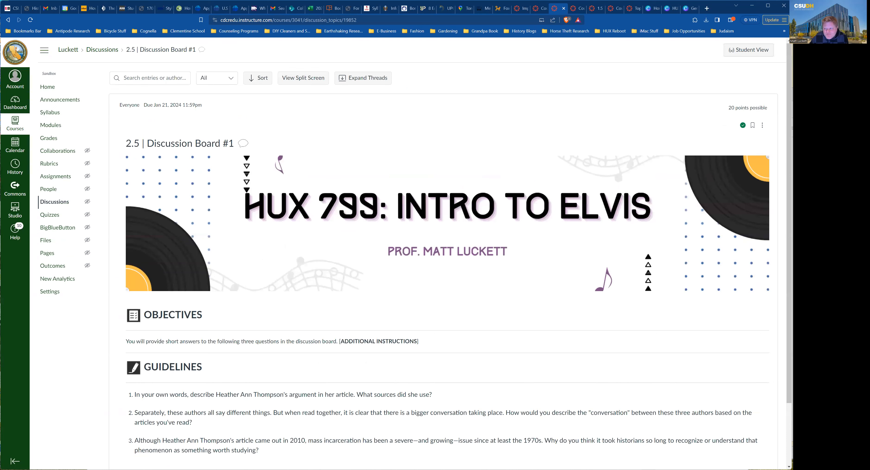
left_click(763, 127)
left_click(724, 164)
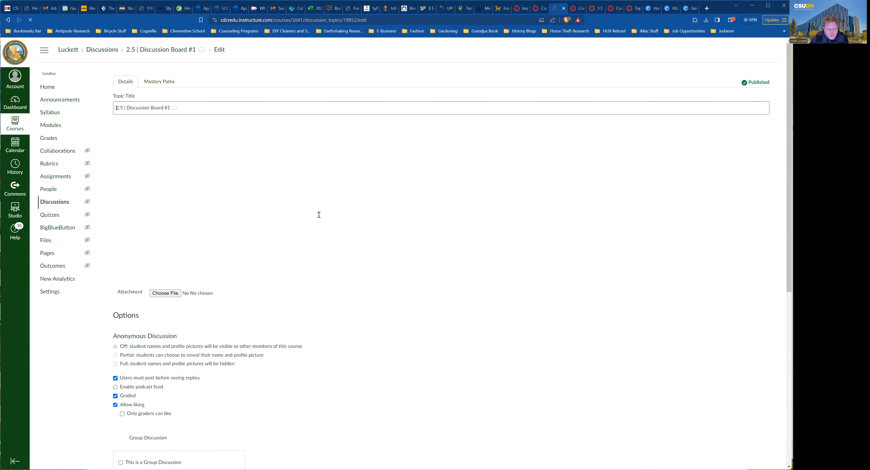
scroll(337, 293, "down", 5)
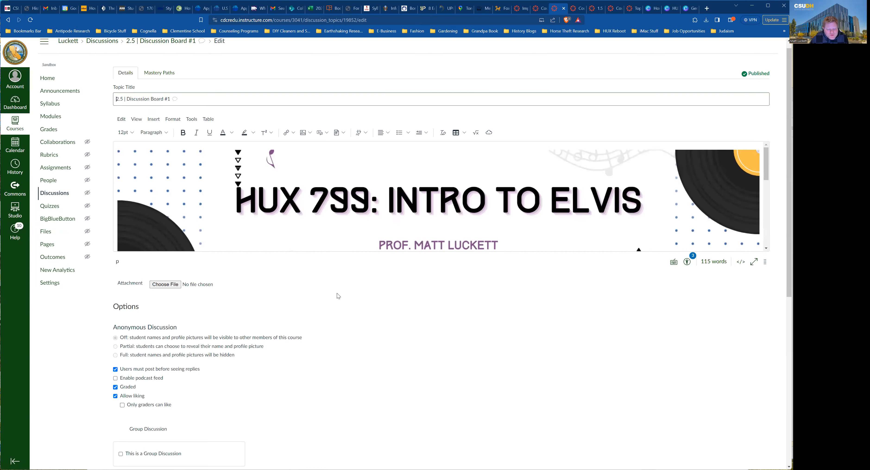
scroll(338, 296, "down", 4)
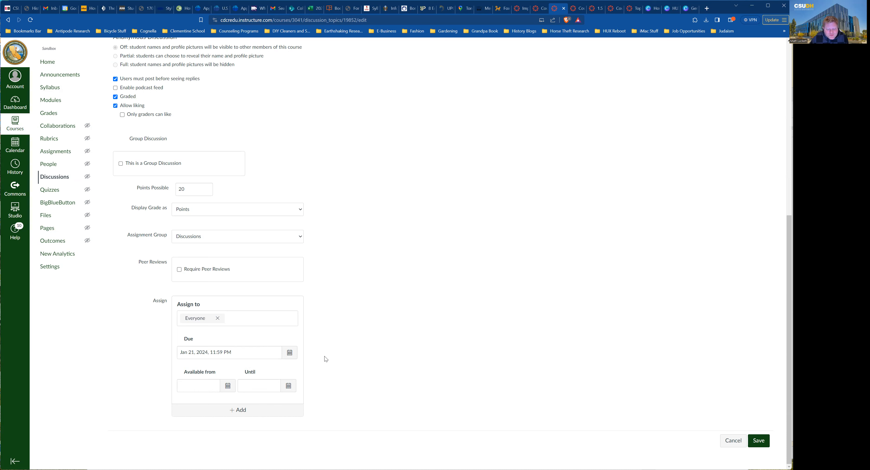
Look over Discussion Board #1's availability dates, then cancel the edit form without saving.
left_click(271, 384)
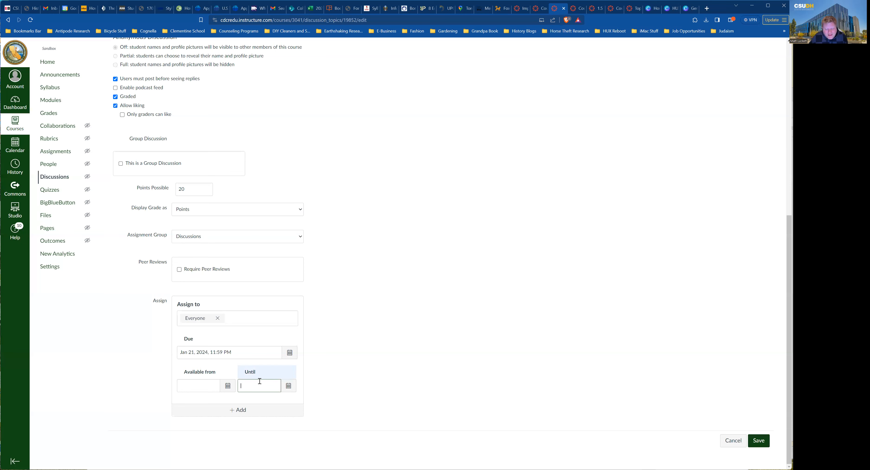
scroll(483, 336, "up", 5)
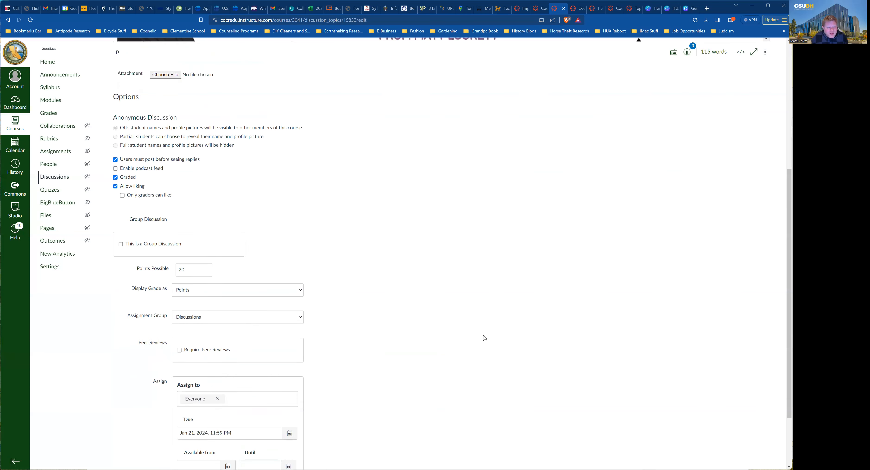
scroll(483, 335, "up", 1)
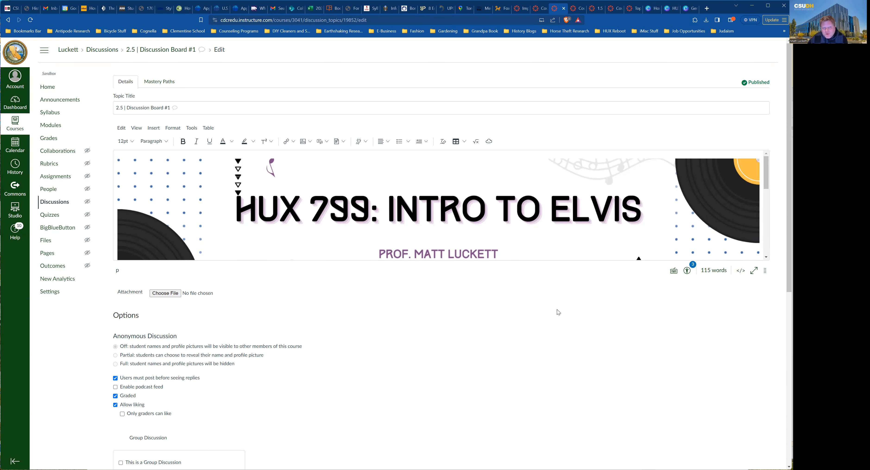
scroll(533, 316, "down", 8)
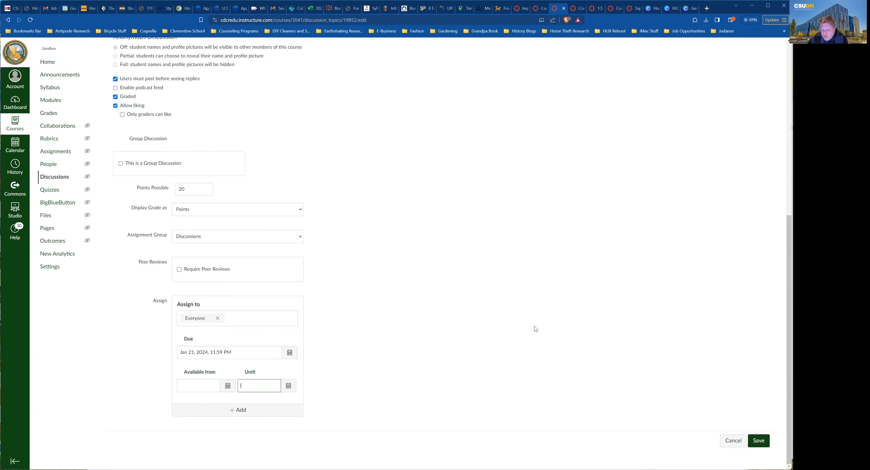
left_click(724, 442)
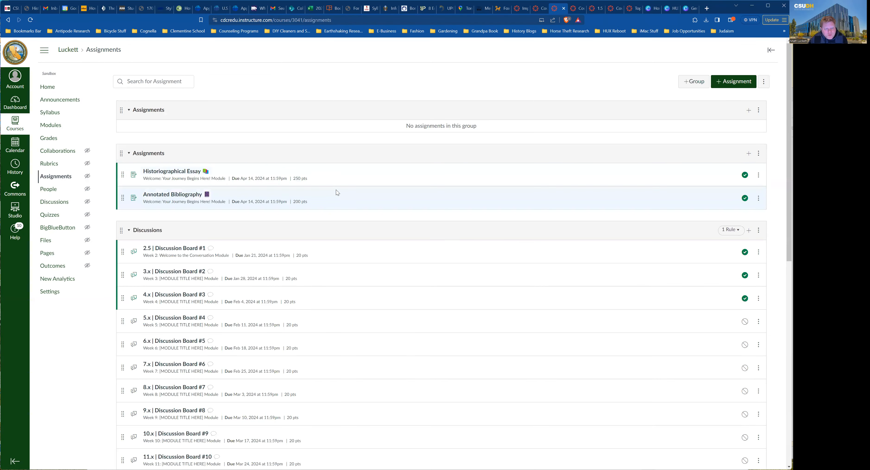
Scroll to Reflection Exercises, glance at Reflection Exercise #1's options, and start a new assignment in that group.
scroll(335, 190, "down", 4)
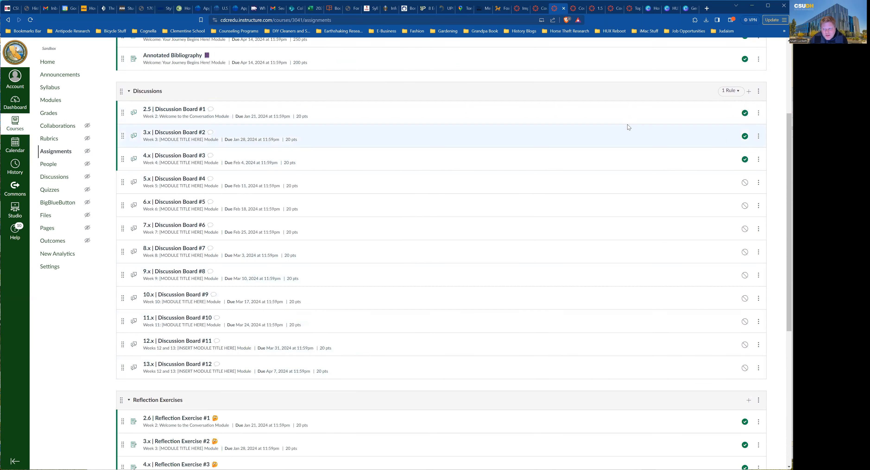
scroll(450, 243, "down", 6)
scroll(450, 249, "down", 2)
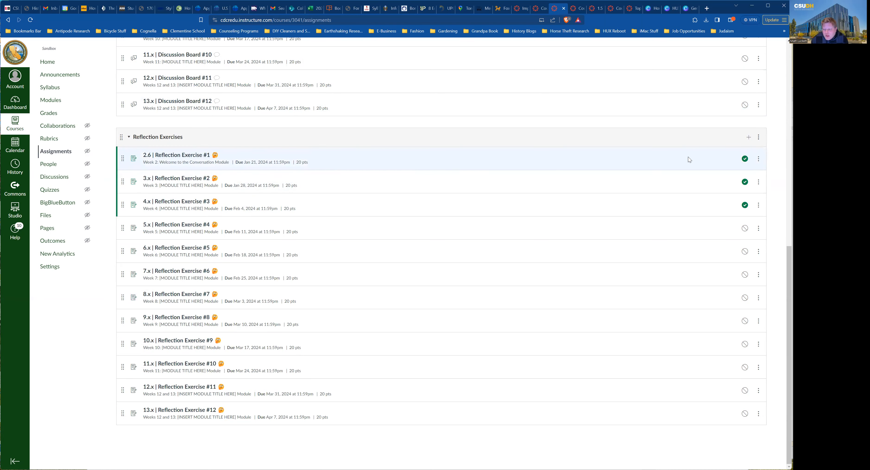
left_click(759, 161)
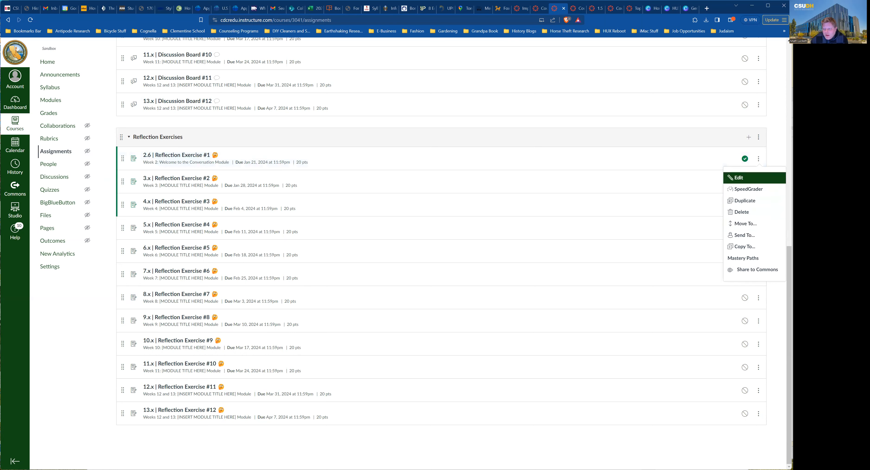
left_click(759, 163)
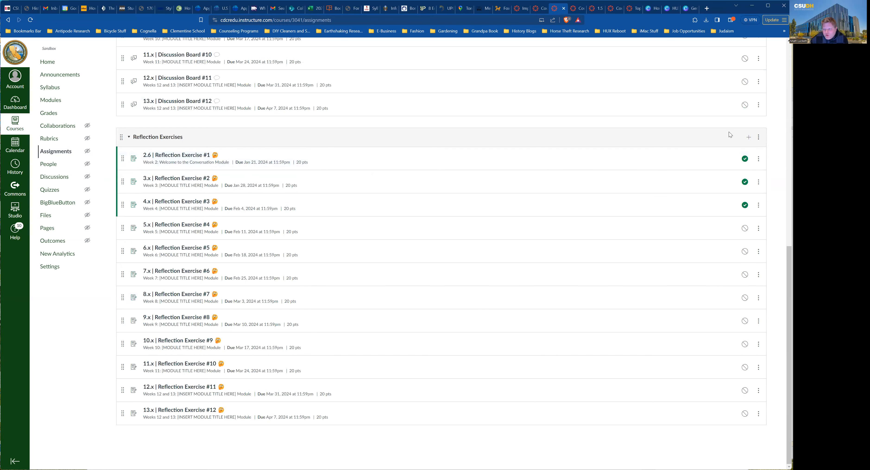
left_click(749, 137)
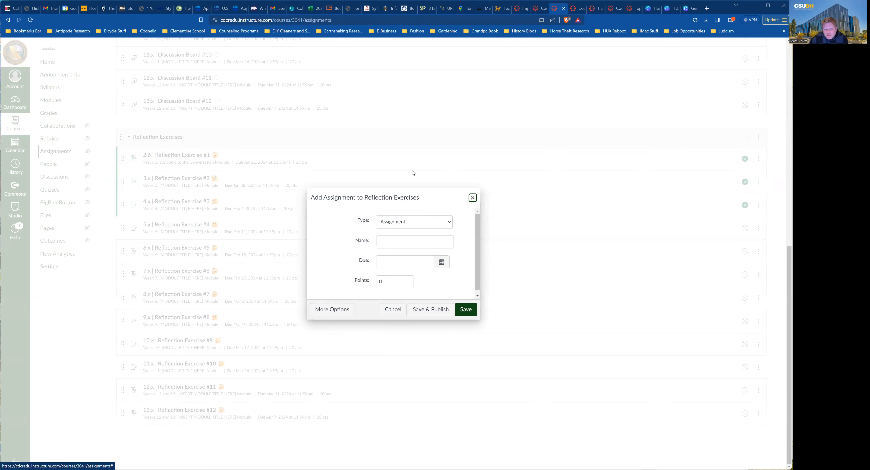
Check the assignment type list and due date calendar, keeping type Assignment, then cancel the dialog.
left_click(445, 222)
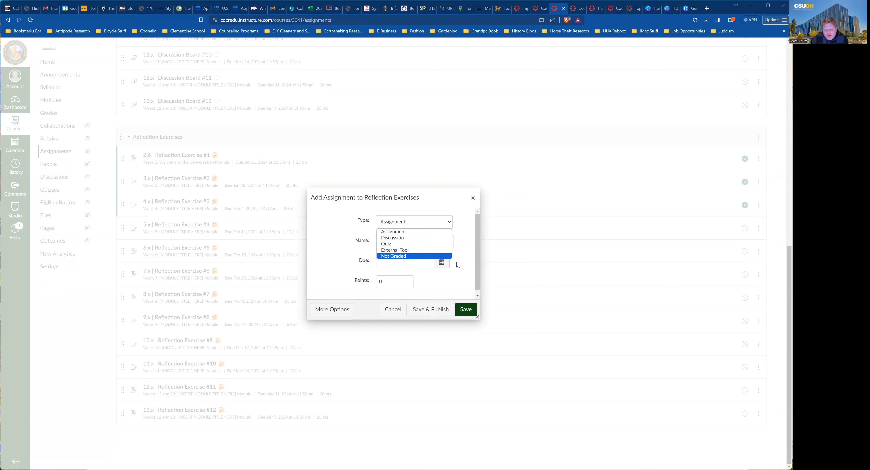
left_click(469, 267)
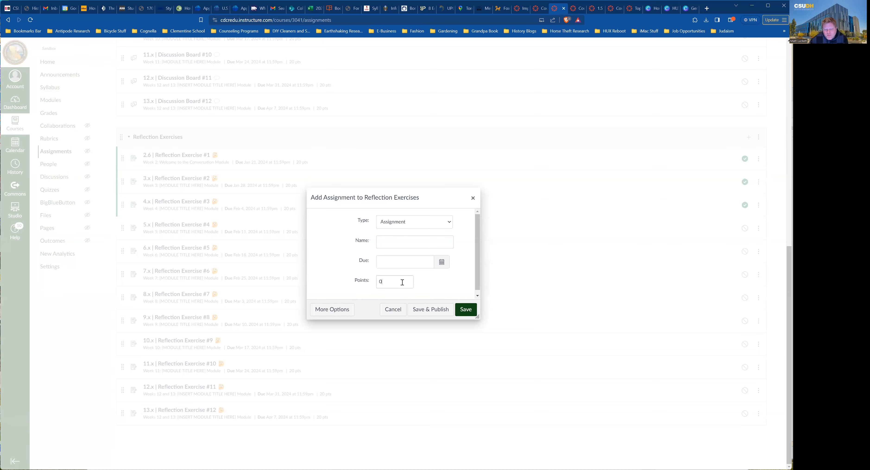
left_click(445, 265)
left_click(471, 249)
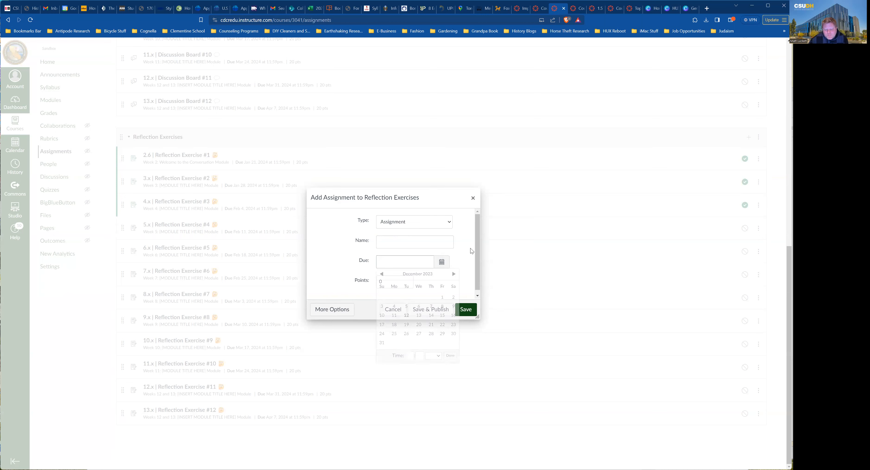
left_click(394, 310)
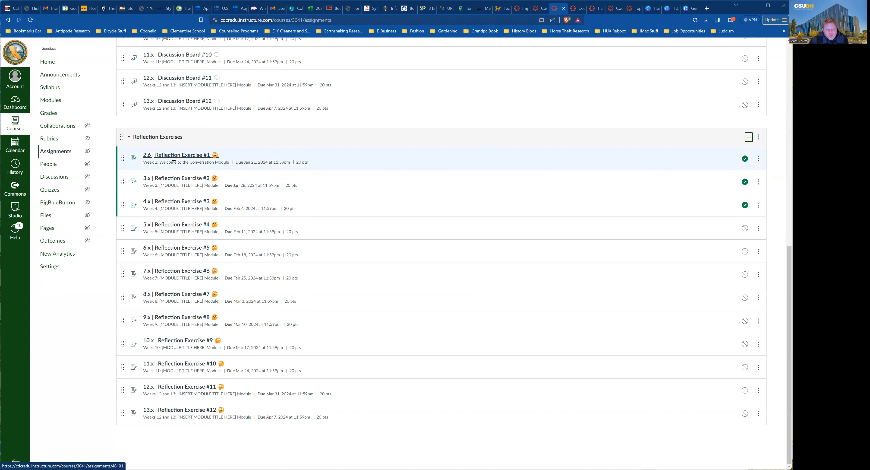
View the 5.x Reflection Exercise #4 assignment page, then go to the course Discussions list.
left_click(171, 226)
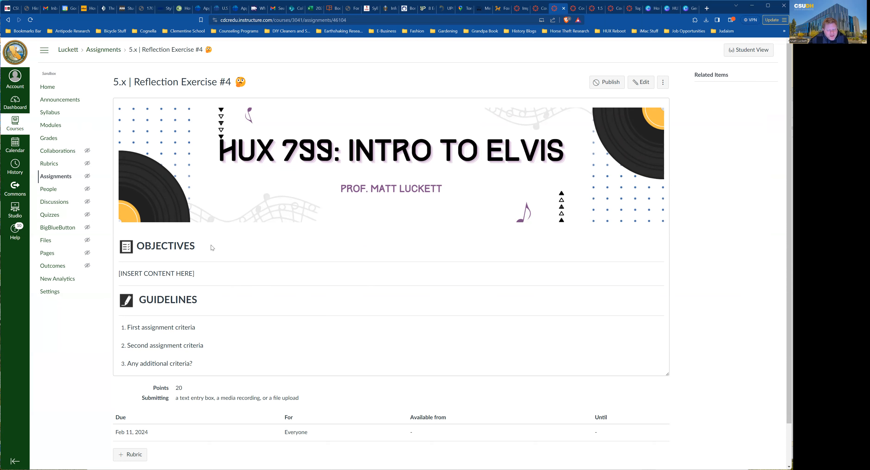
left_click(51, 193)
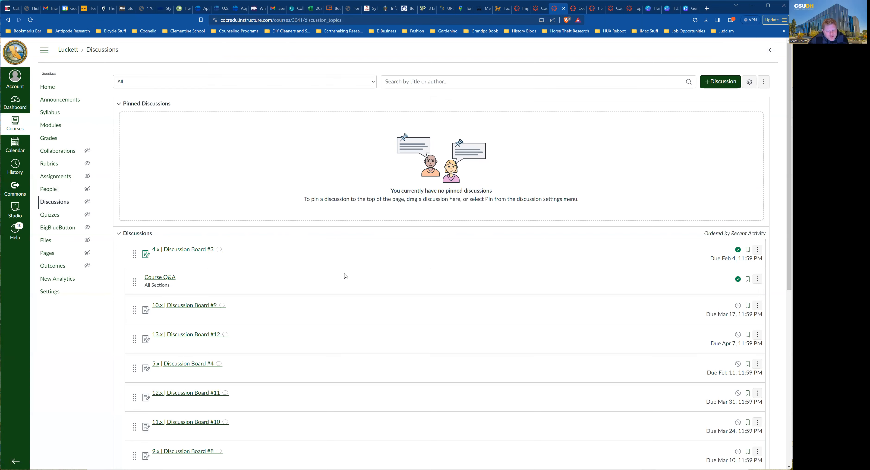
Open 7.x Discussion Board #6 and bring up its edit form.
scroll(344, 273, "down", 3)
scroll(345, 276, "down", 5)
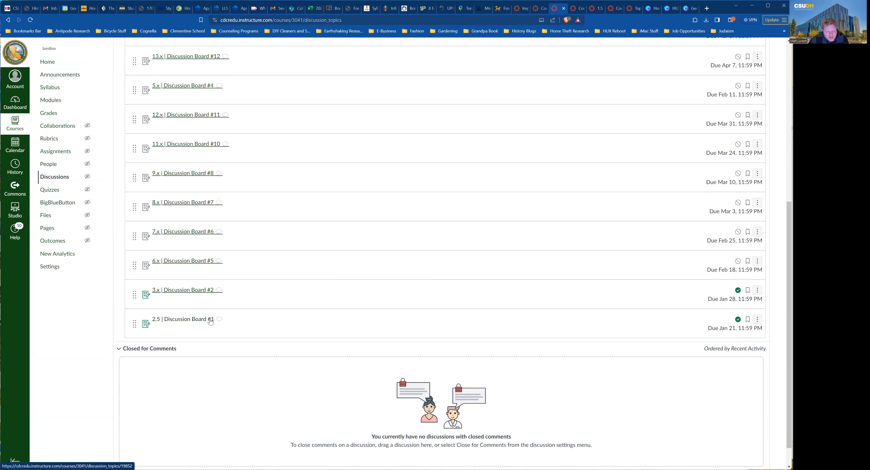
scroll(211, 319, "down", 1)
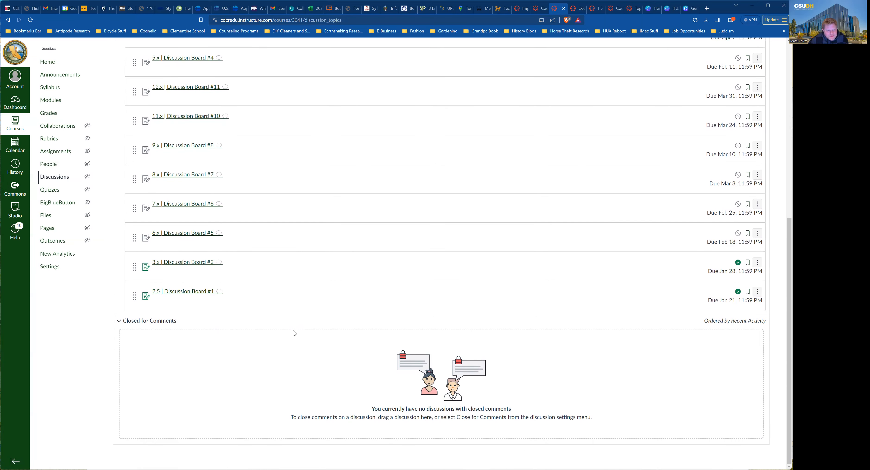
left_click(188, 206)
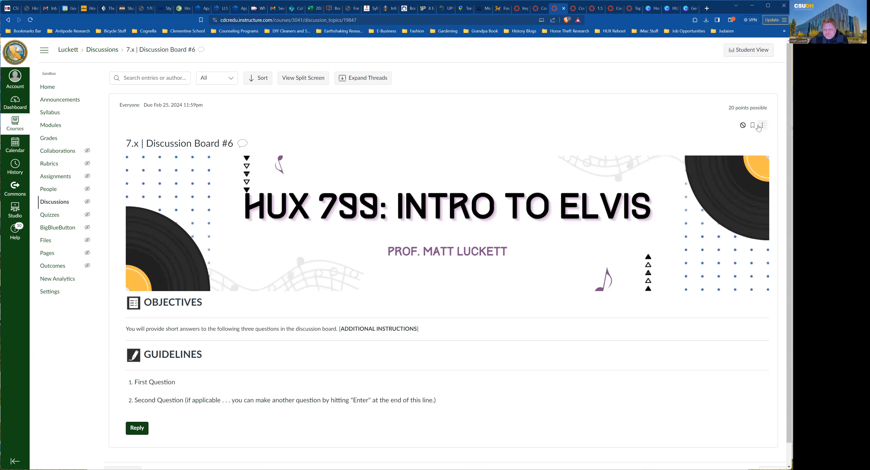
left_click(761, 127)
left_click(742, 170)
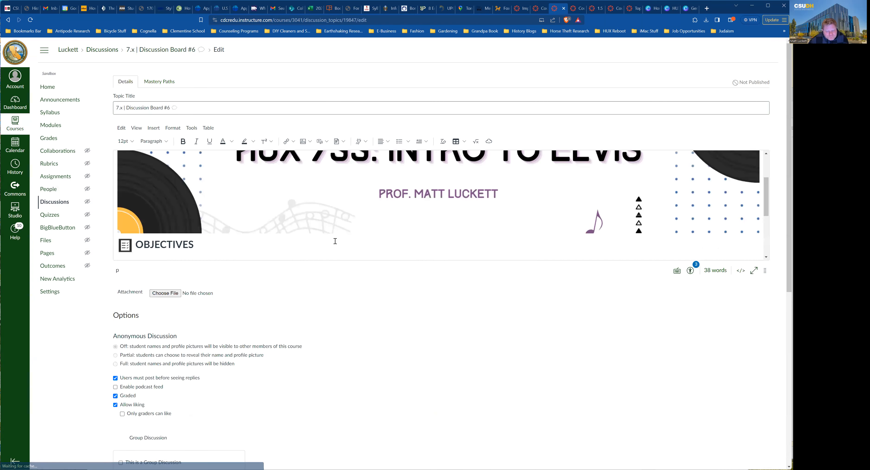
Review its 20 points, Points grade display and Discussions group unchanged, then return to Assignments.
scroll(368, 325, "down", 4)
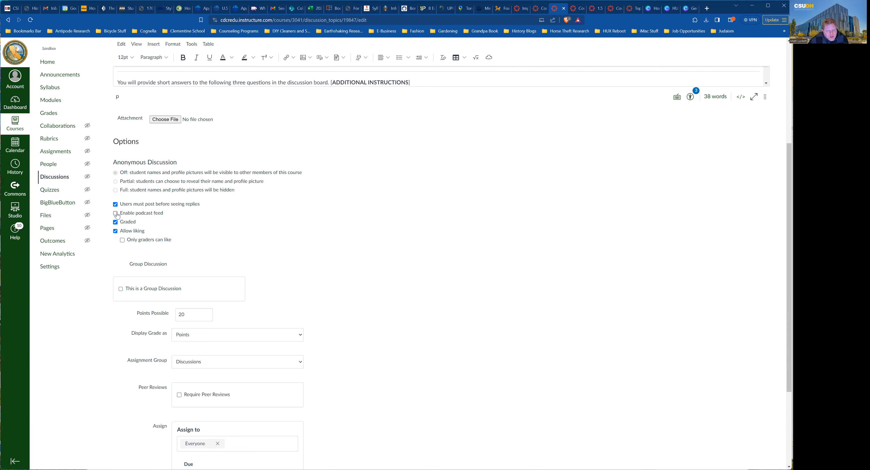
scroll(117, 215, "down", 1)
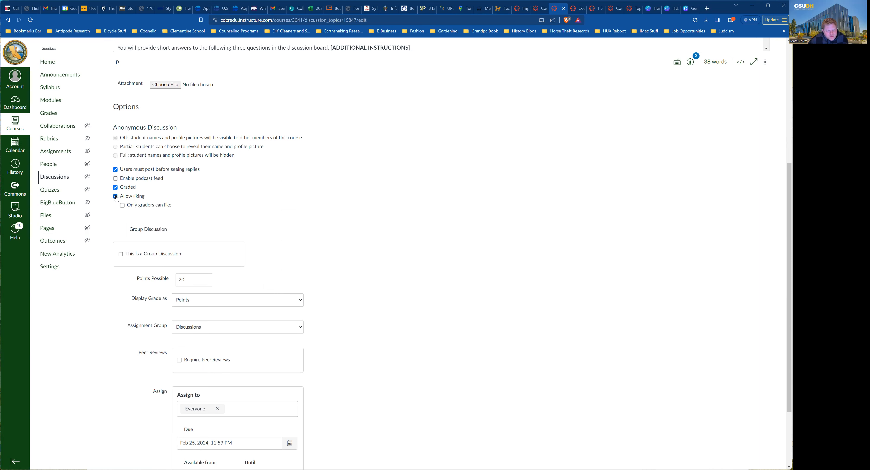
scroll(128, 233, "down", 2)
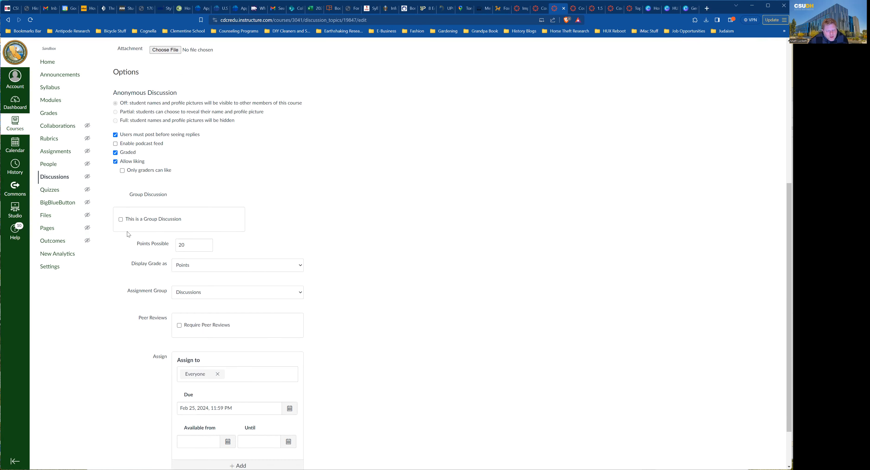
left_click(195, 208)
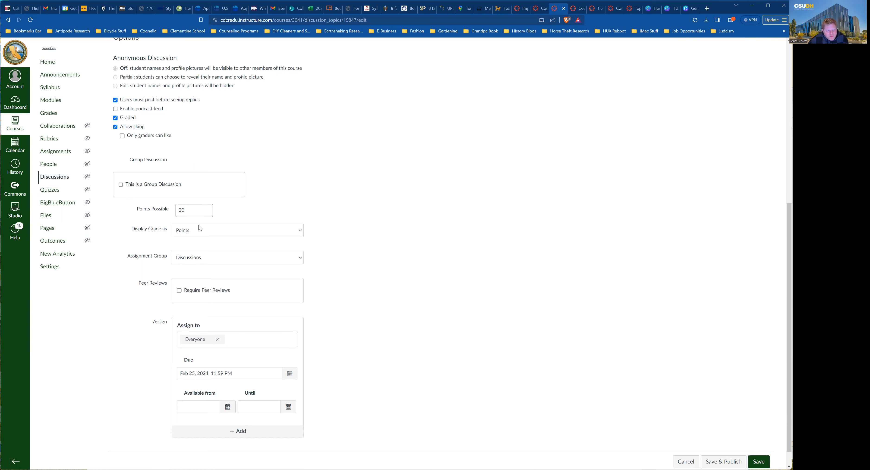
left_click(204, 227)
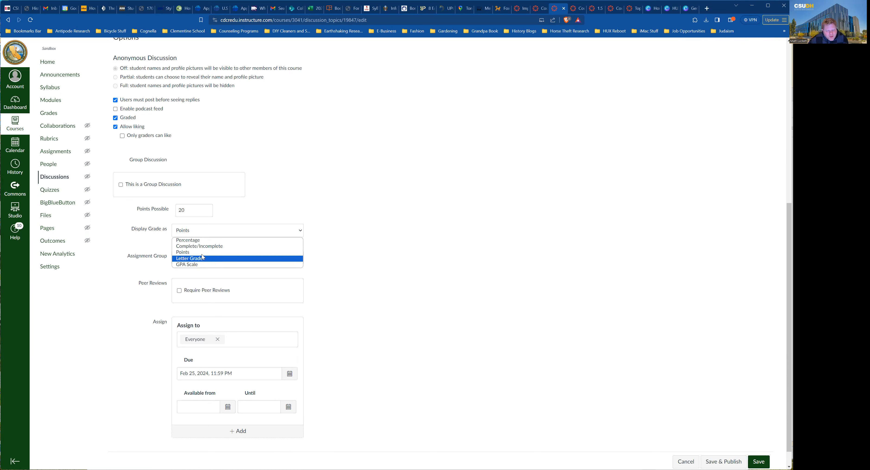
left_click(342, 243)
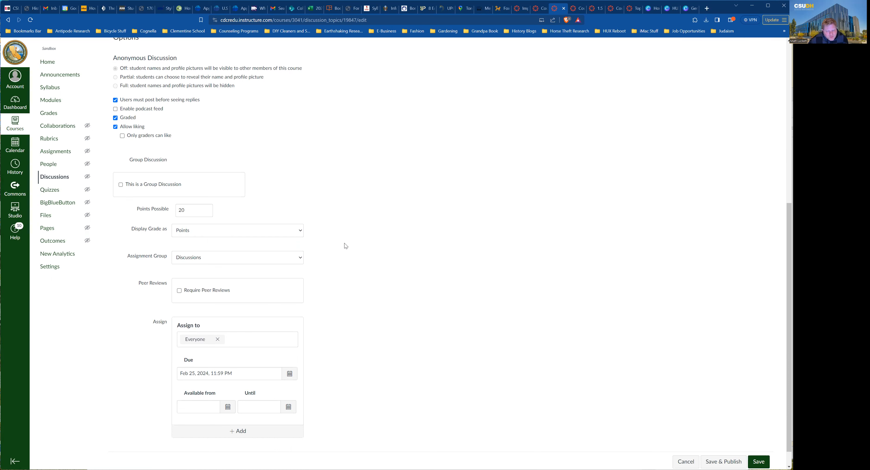
left_click(285, 260)
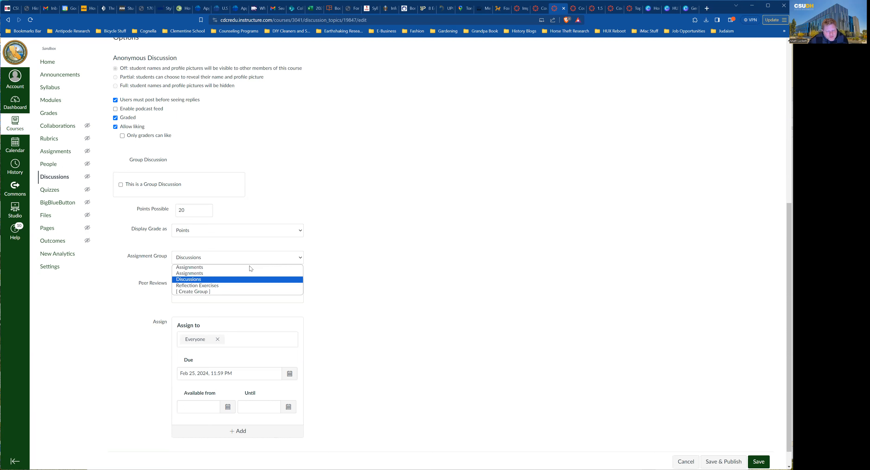
left_click(420, 300)
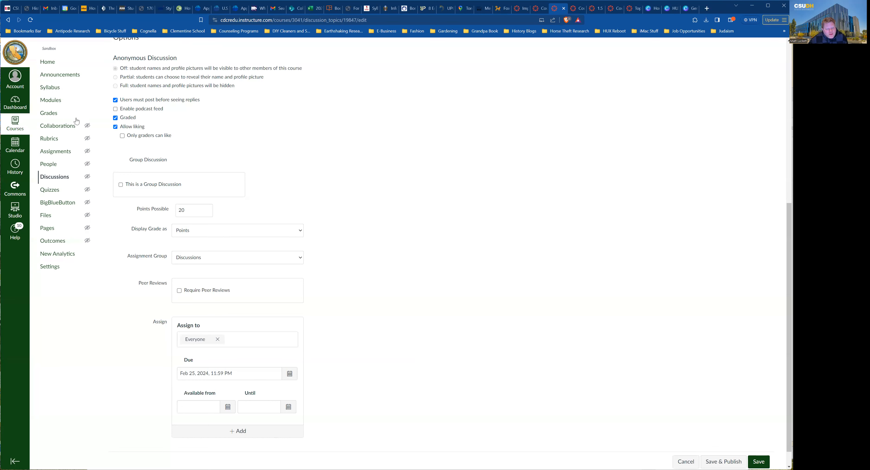
left_click(54, 151)
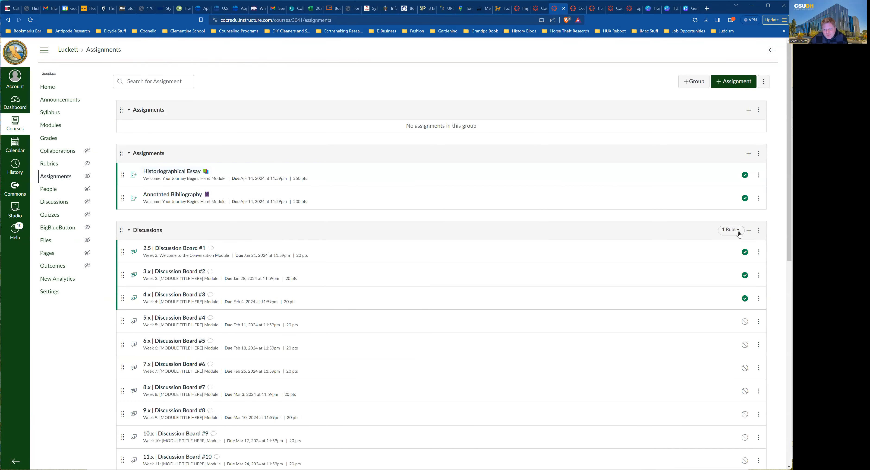
Set the Discussions group to drop 0 lowest scores, then open the course Quizzes page.
mouse_move(740, 233)
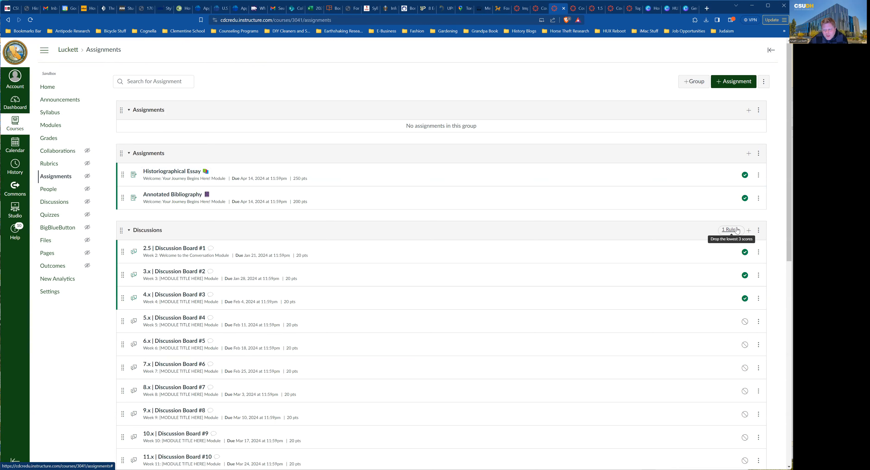
left_click(758, 230)
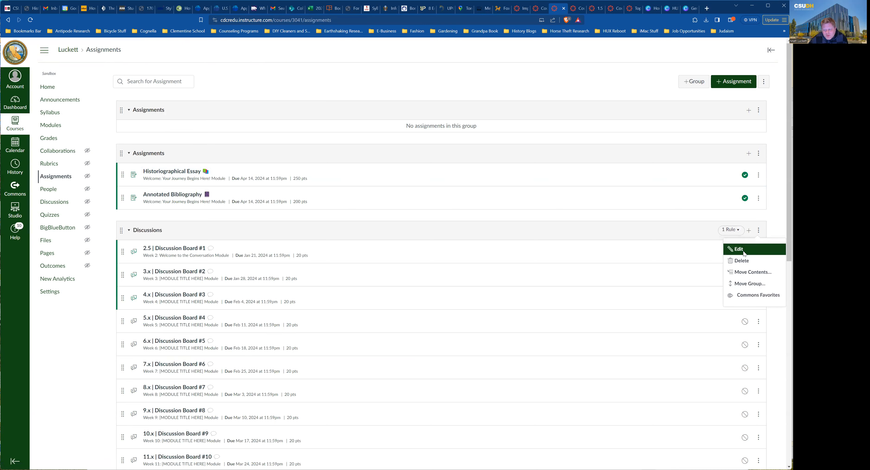
left_click(744, 253)
triple_click(388, 243)
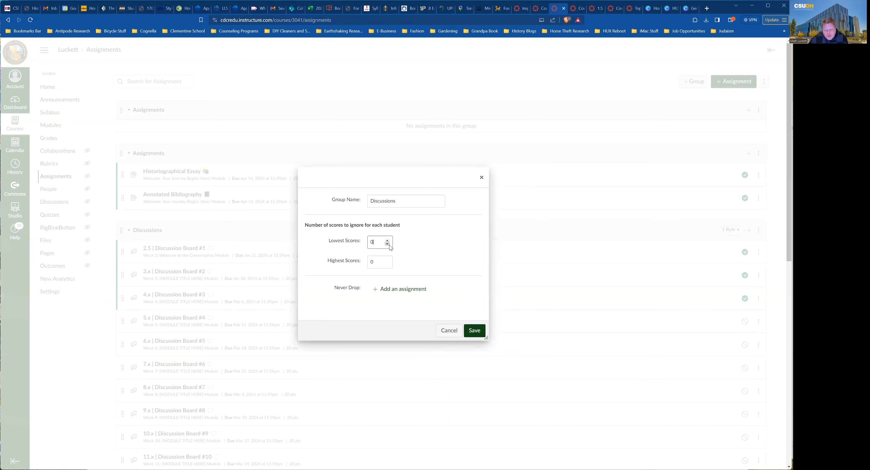
left_click(480, 331)
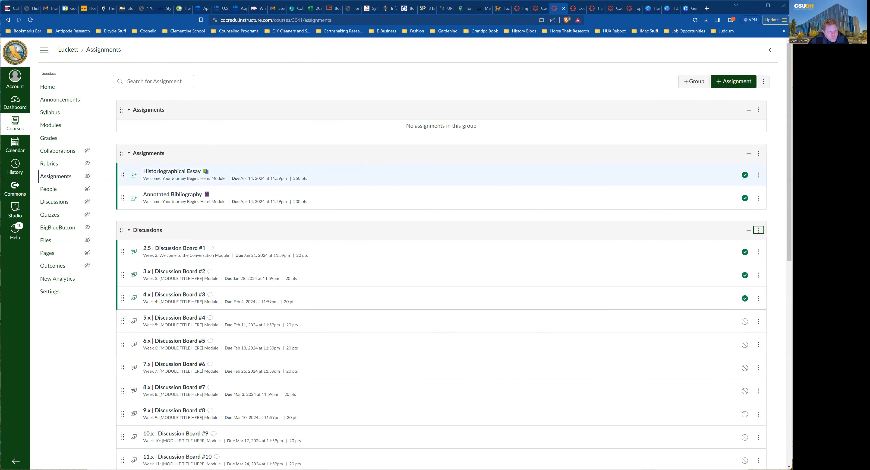
left_click(54, 217)
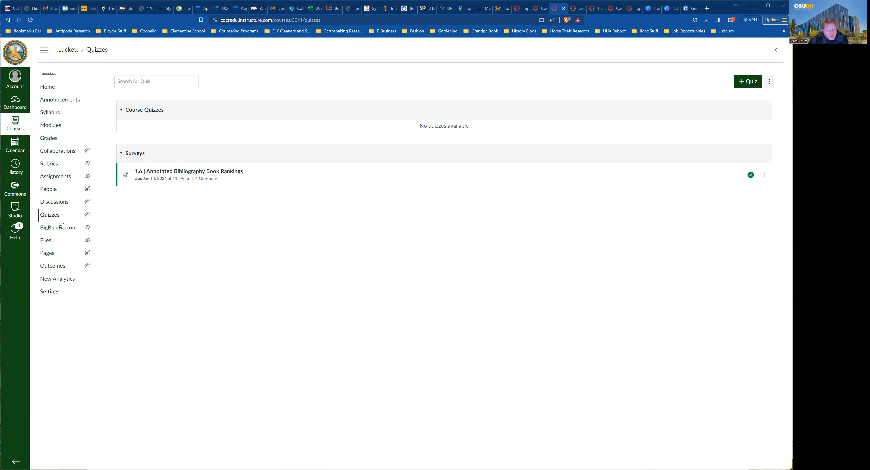
Go to the course Files and open the Articles folder.
left_click(47, 242)
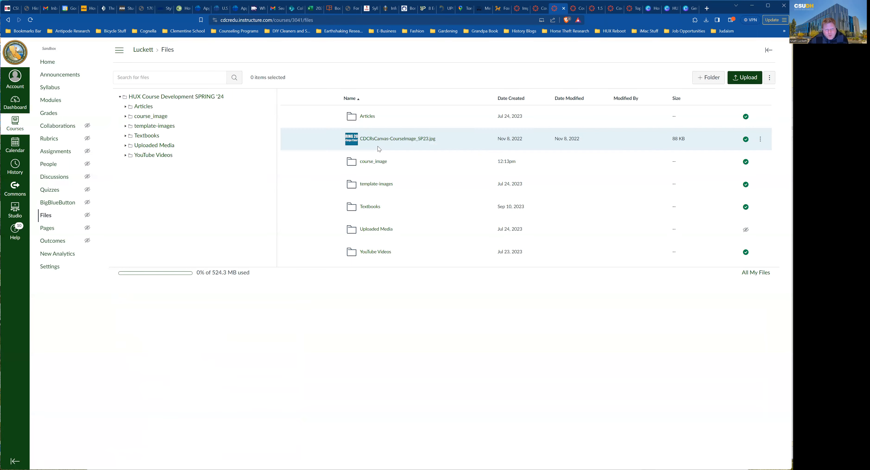
left_click(367, 117)
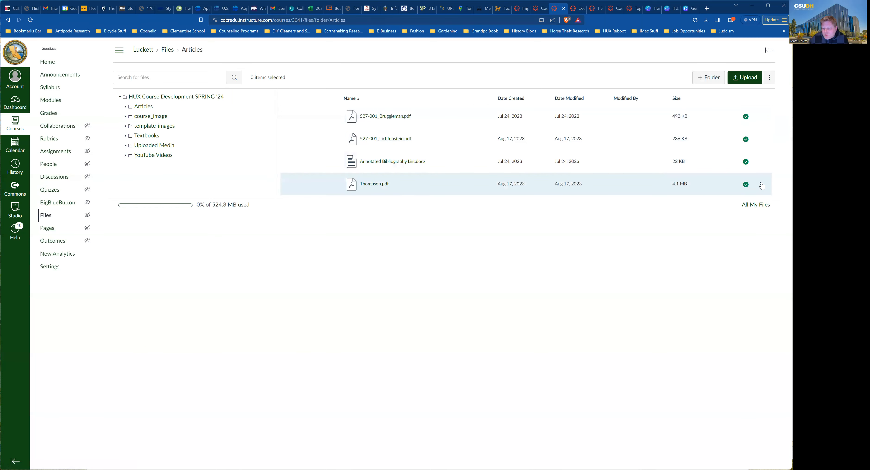
Rename Thompson.pdf to 527-002_Thompson.pdf, then return to the top level of course Files.
left_click(761, 185)
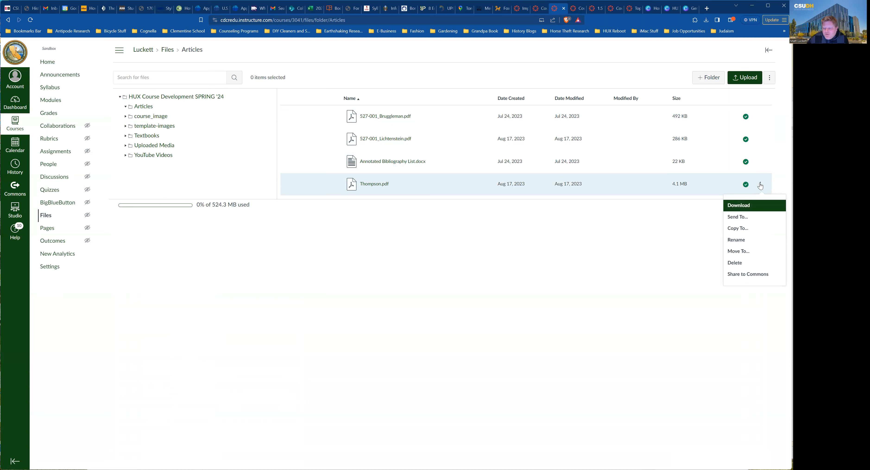
left_click(739, 240)
left_click(383, 182)
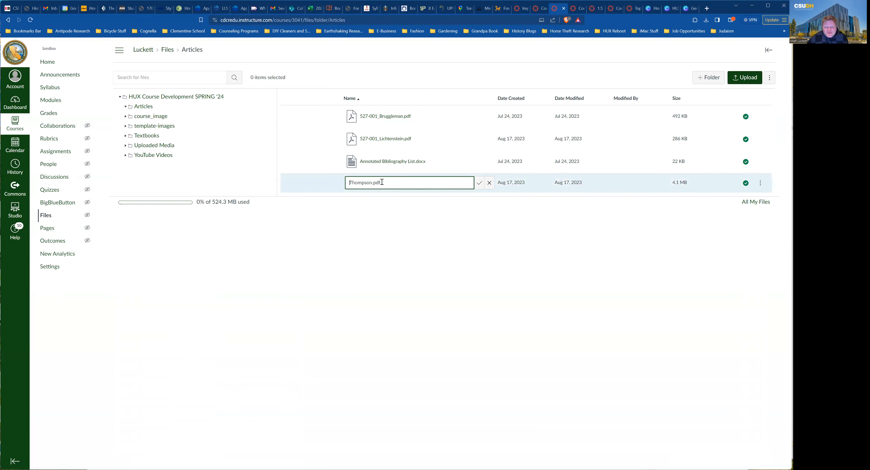
type("527-")
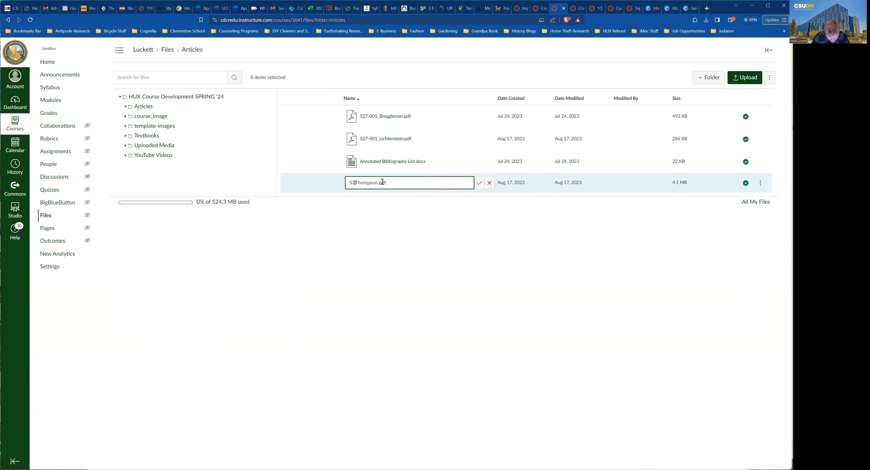
type("002_")
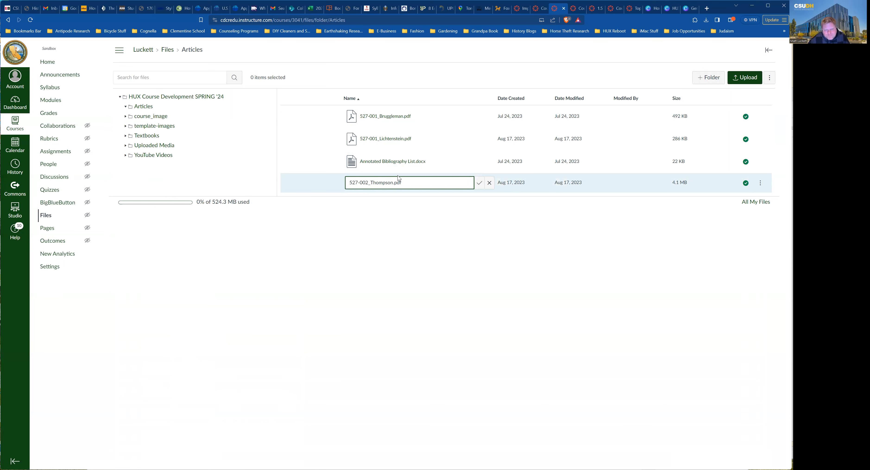
left_click(479, 183)
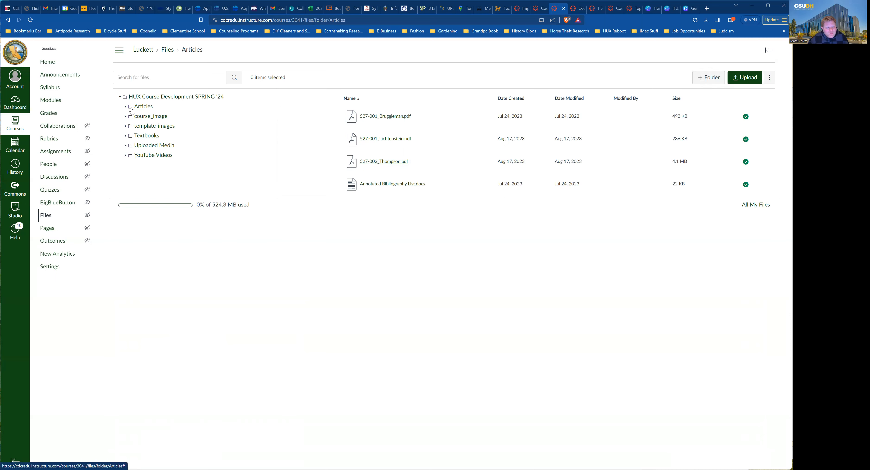
left_click(167, 50)
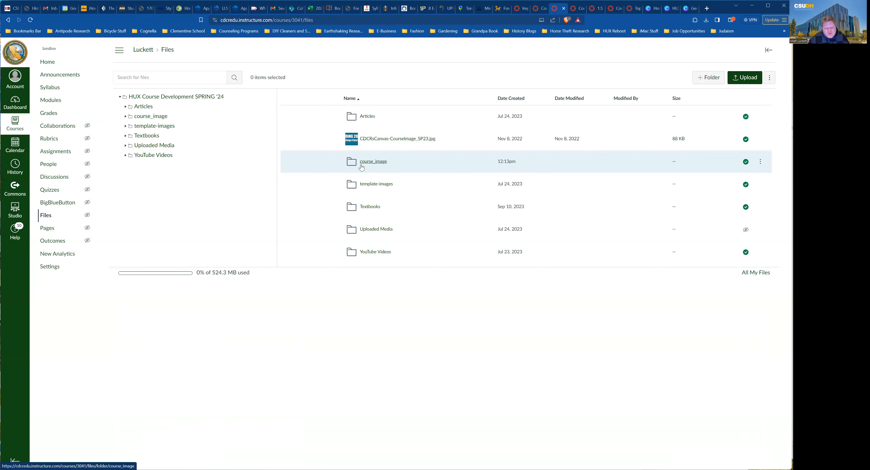
Replace bannerimage.png in the course_image folder with the new upload, then go to course Pages.
left_click(379, 162)
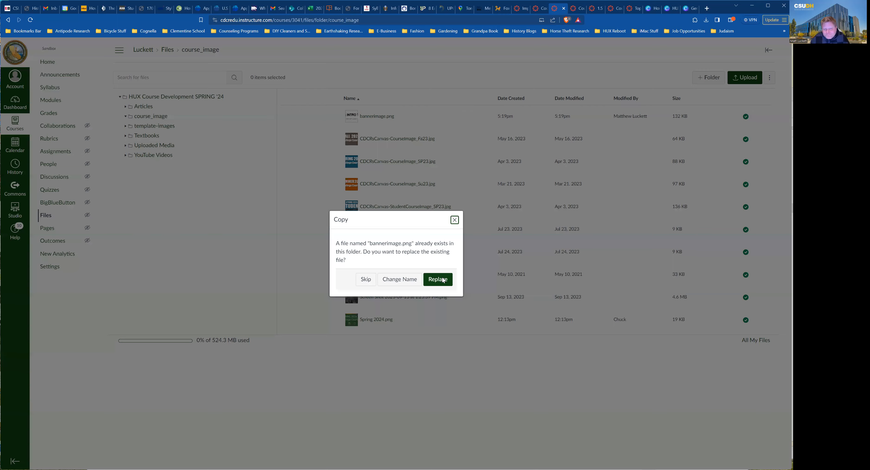
left_click(443, 280)
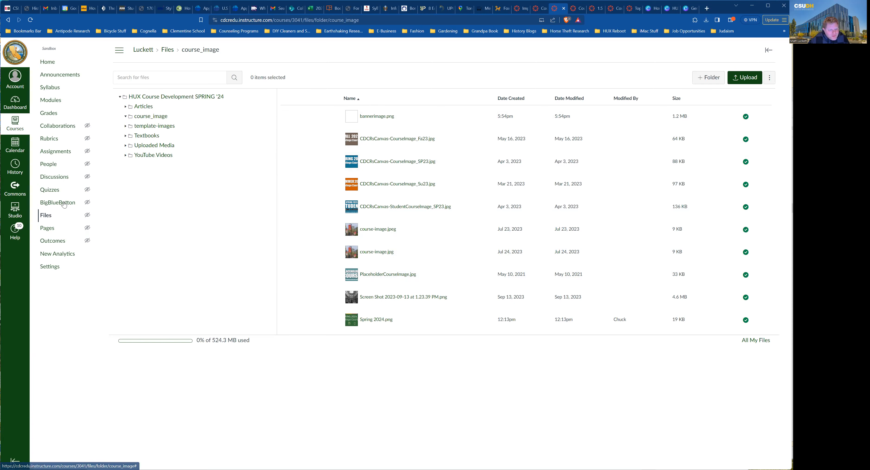
left_click(50, 233)
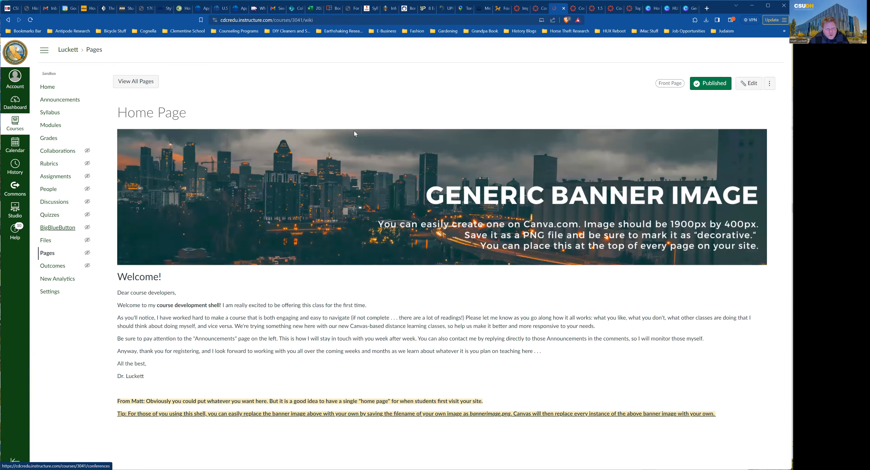
List all of the course's pages and scroll through them.
left_click(146, 84)
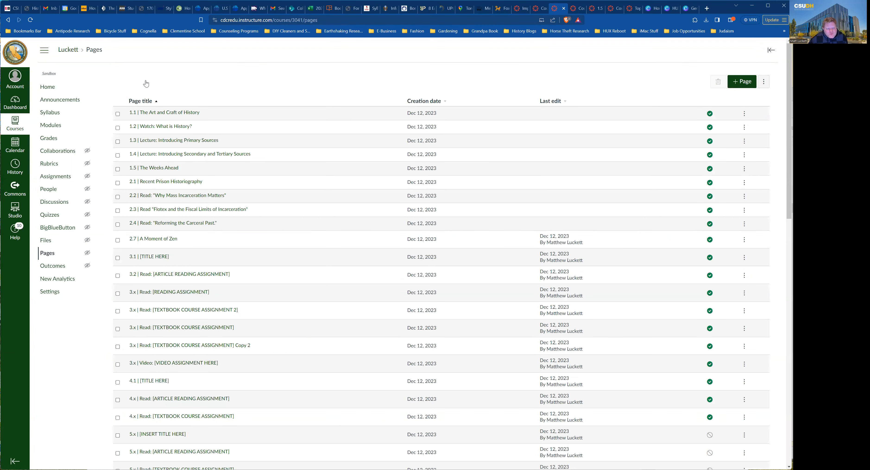
scroll(250, 234, "down", 2)
scroll(237, 239, "down", 5)
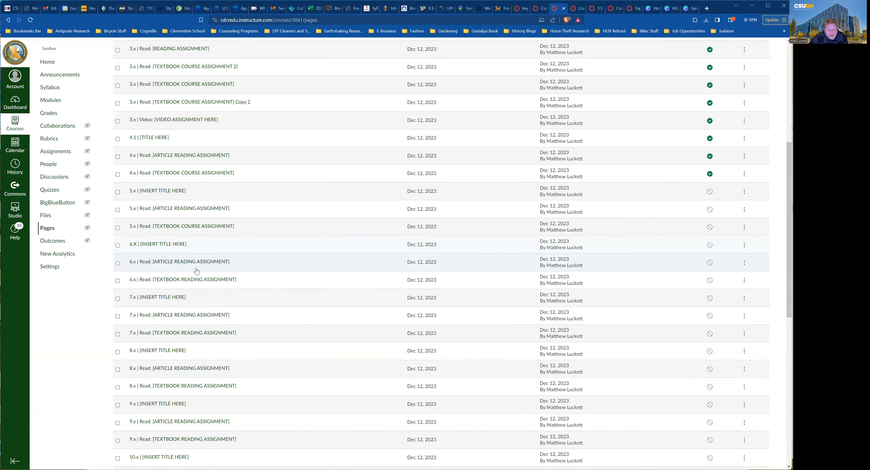
scroll(197, 274, "down", 5)
scroll(196, 275, "up", 12)
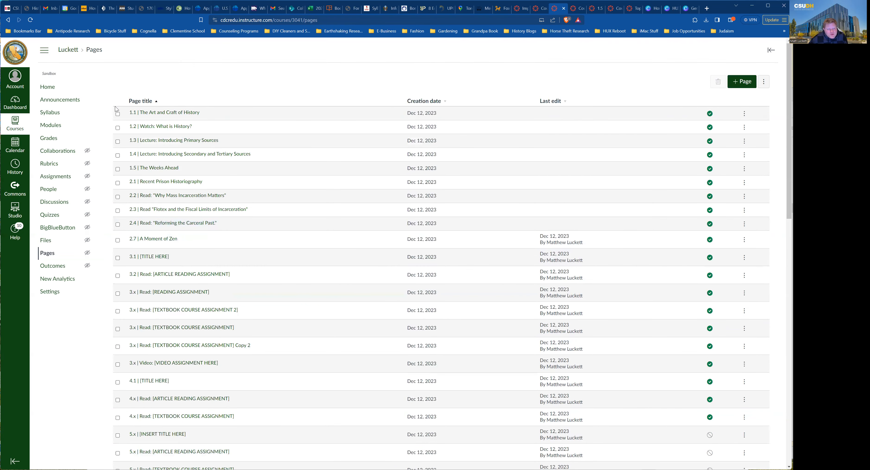
Tick the checkboxes for pages 1.1–1.5, 2.1–2.4 and 2.7 A Moment of Zen.
left_click(118, 114)
left_click(117, 127)
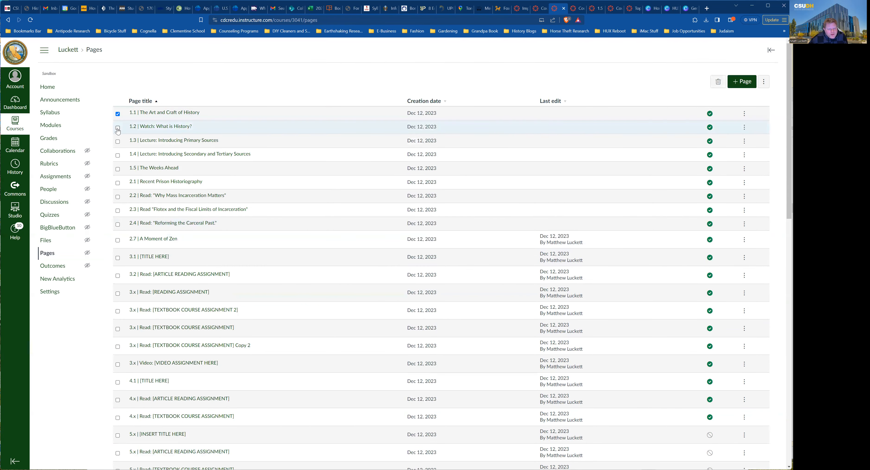
left_click(117, 142)
left_click(117, 156)
left_click(118, 169)
left_click(118, 183)
left_click(117, 197)
left_click(118, 211)
left_click(117, 225)
left_click(118, 240)
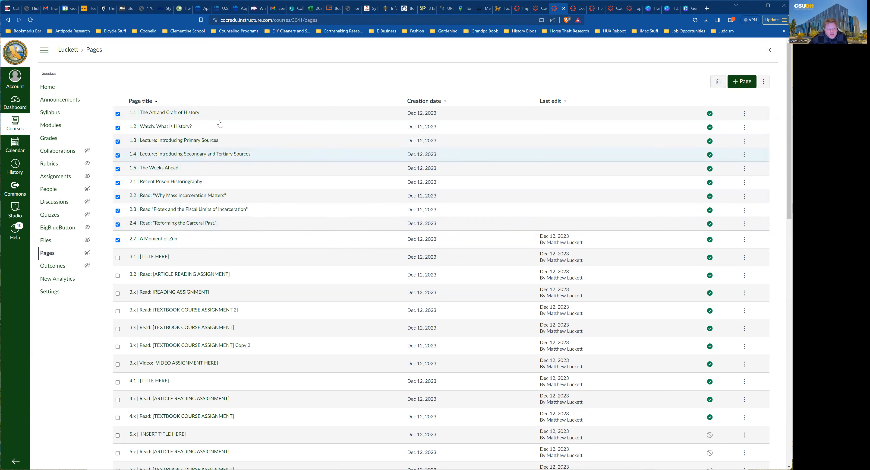
Untick all ten pages again, then open the course settings.
left_click(118, 114)
left_click(117, 128)
left_click(117, 141)
left_click(117, 155)
left_click(117, 169)
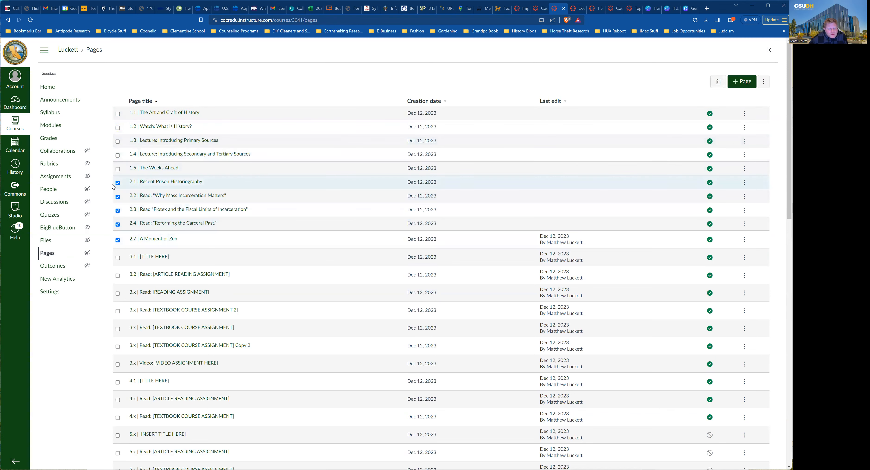
left_click(117, 182)
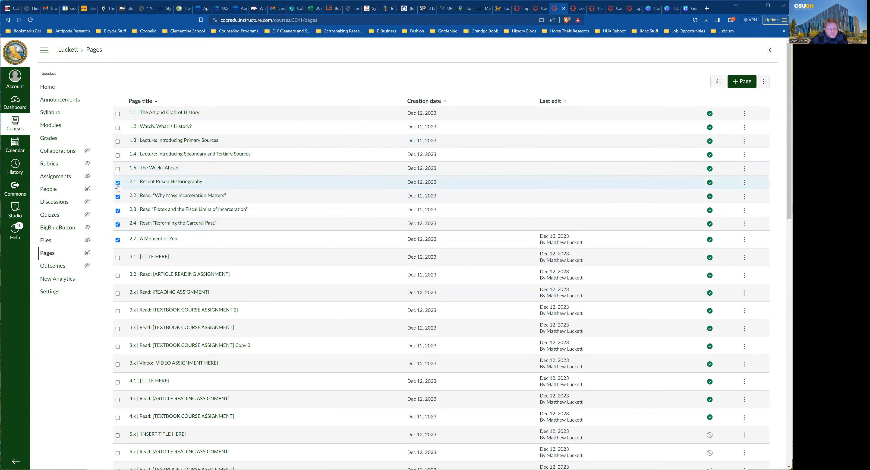
left_click(118, 197)
left_click(117, 211)
left_click(118, 223)
left_click(118, 240)
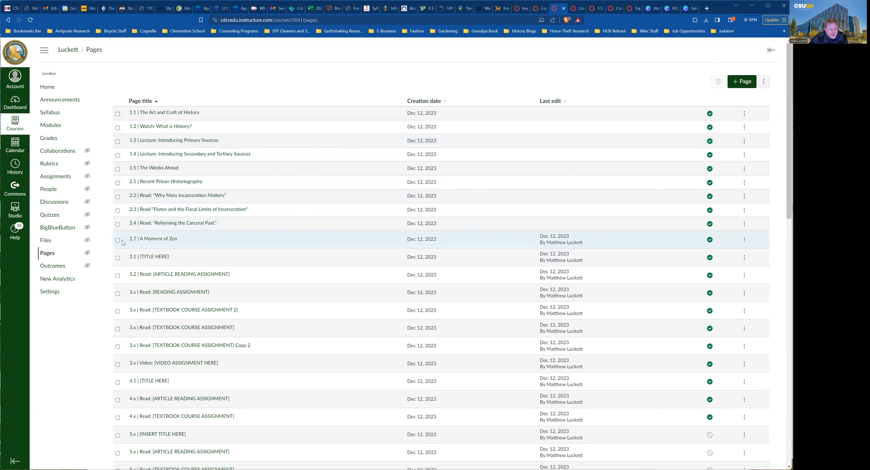
left_click(52, 294)
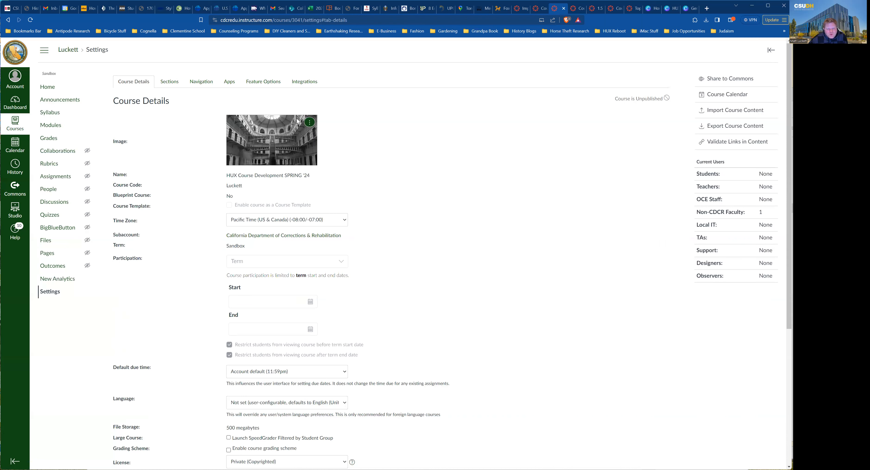
Bring up the course image chooser, close it without uploading, and navigate back.
left_click(309, 122)
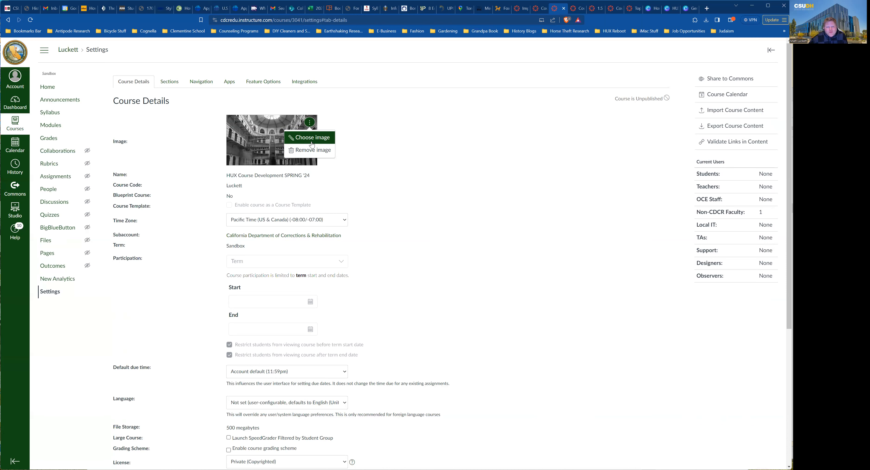
left_click(315, 141)
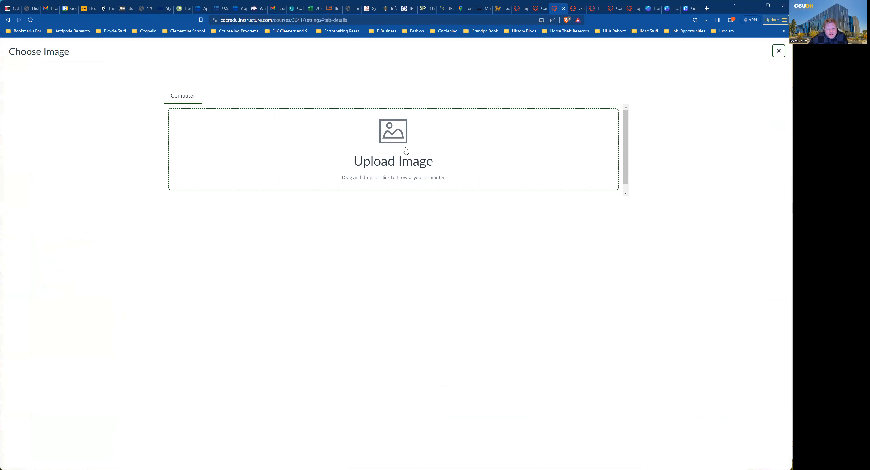
left_click(400, 329)
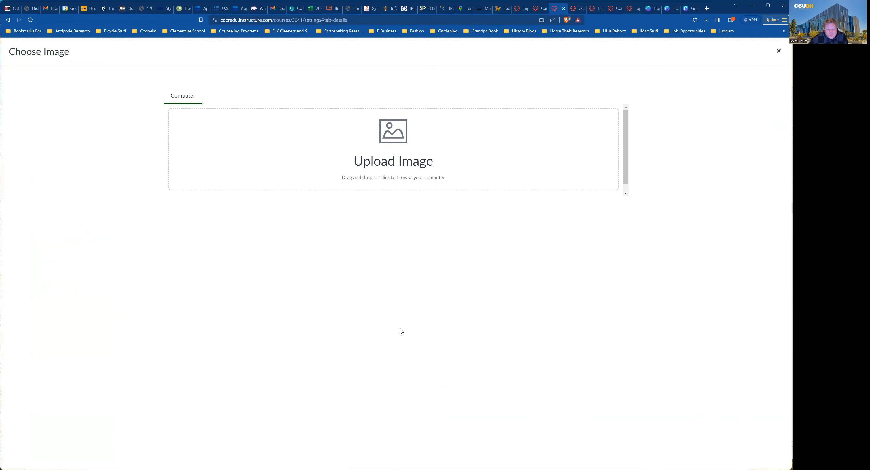
left_click(8, 21)
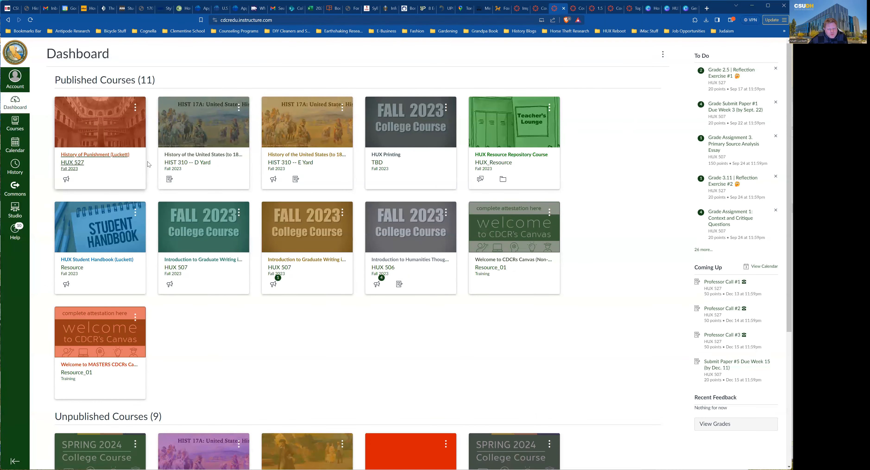
Open the HUX Course Development SPRING '24 course from the Dashboard's Unpublished Courses.
scroll(149, 164, "down", 6)
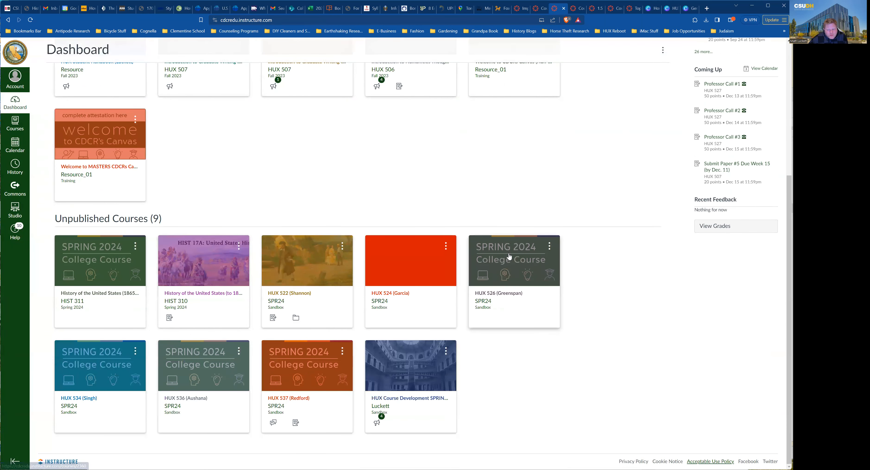
left_click(404, 370)
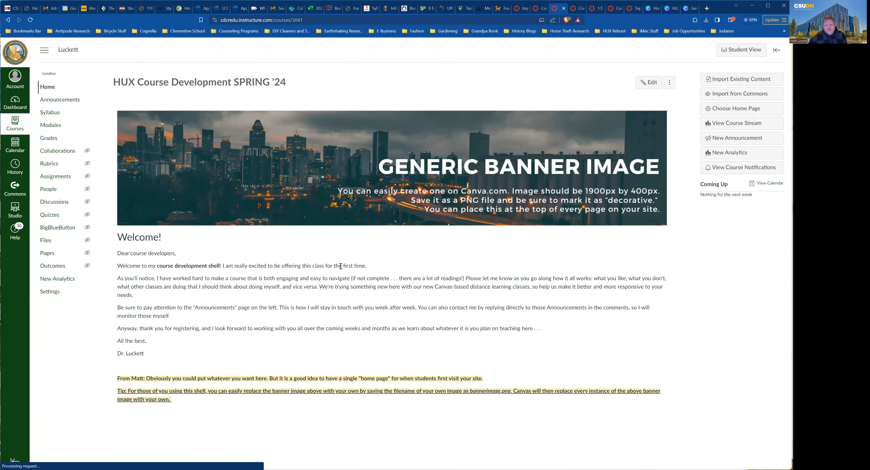